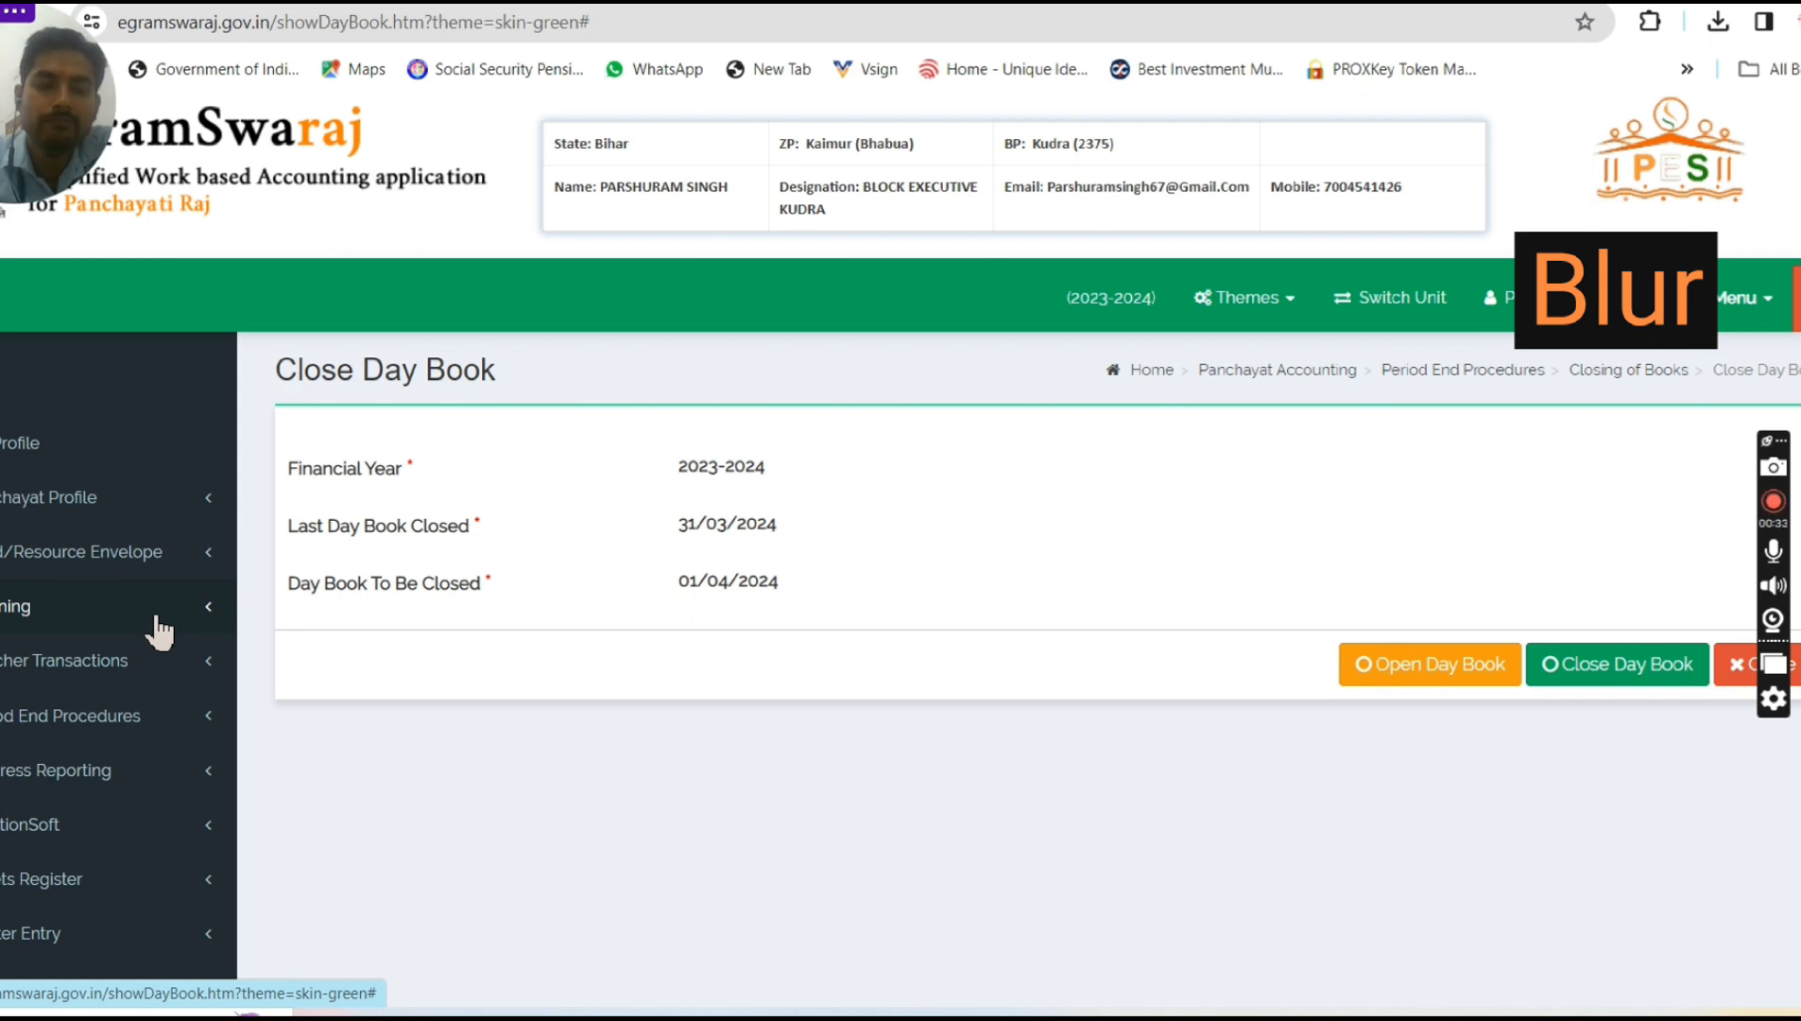
Open the Close Day Book page from the closing of books options under Period End Procedures
left_click(161, 631)
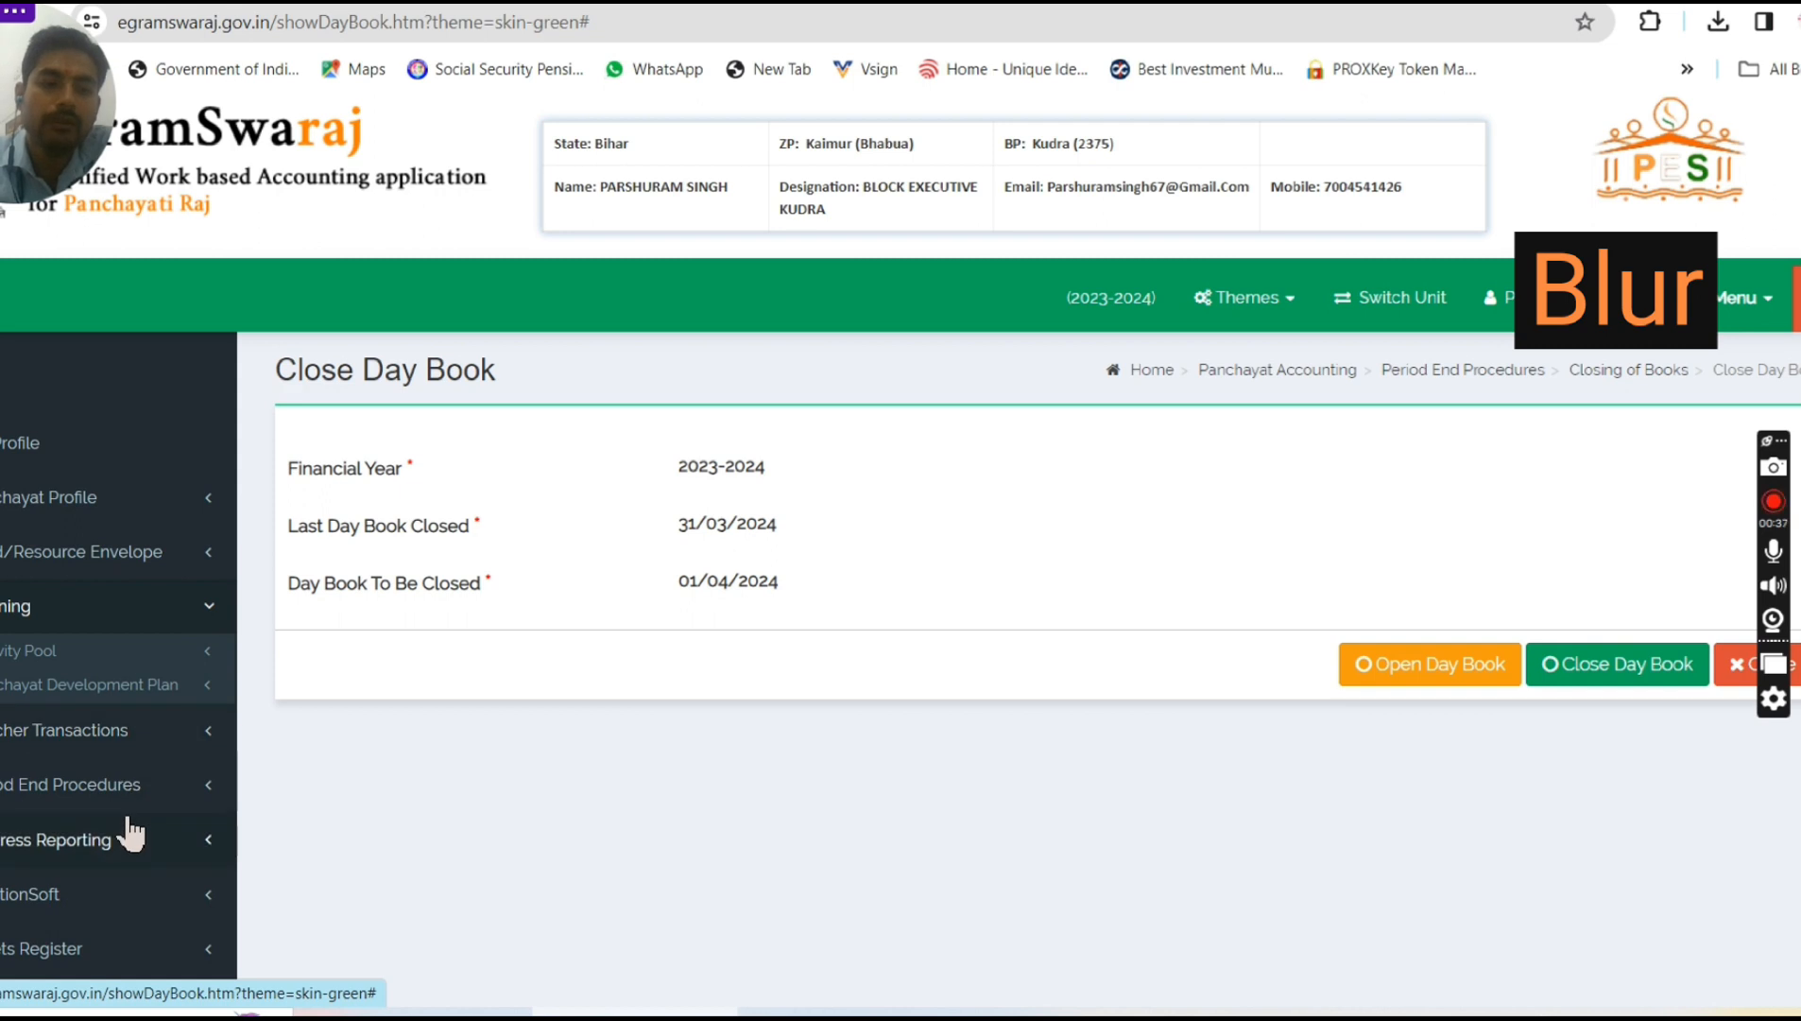
left_click(120, 790)
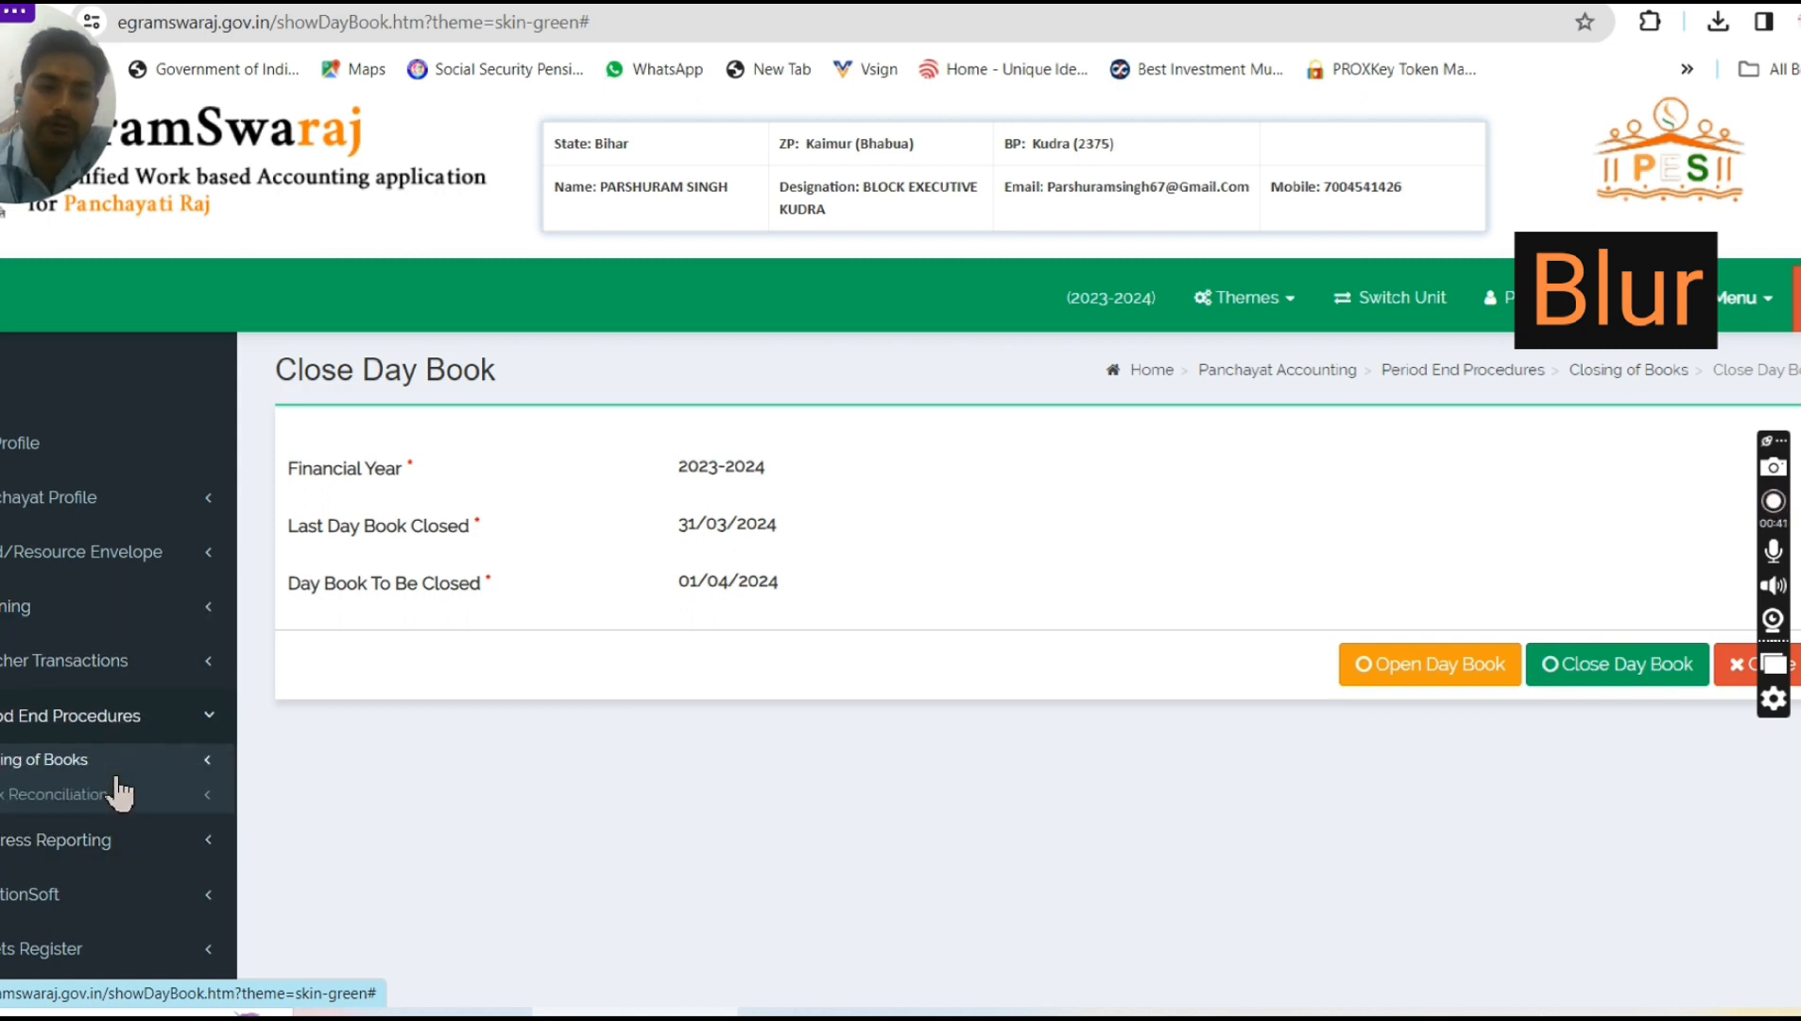
left_click(79, 766)
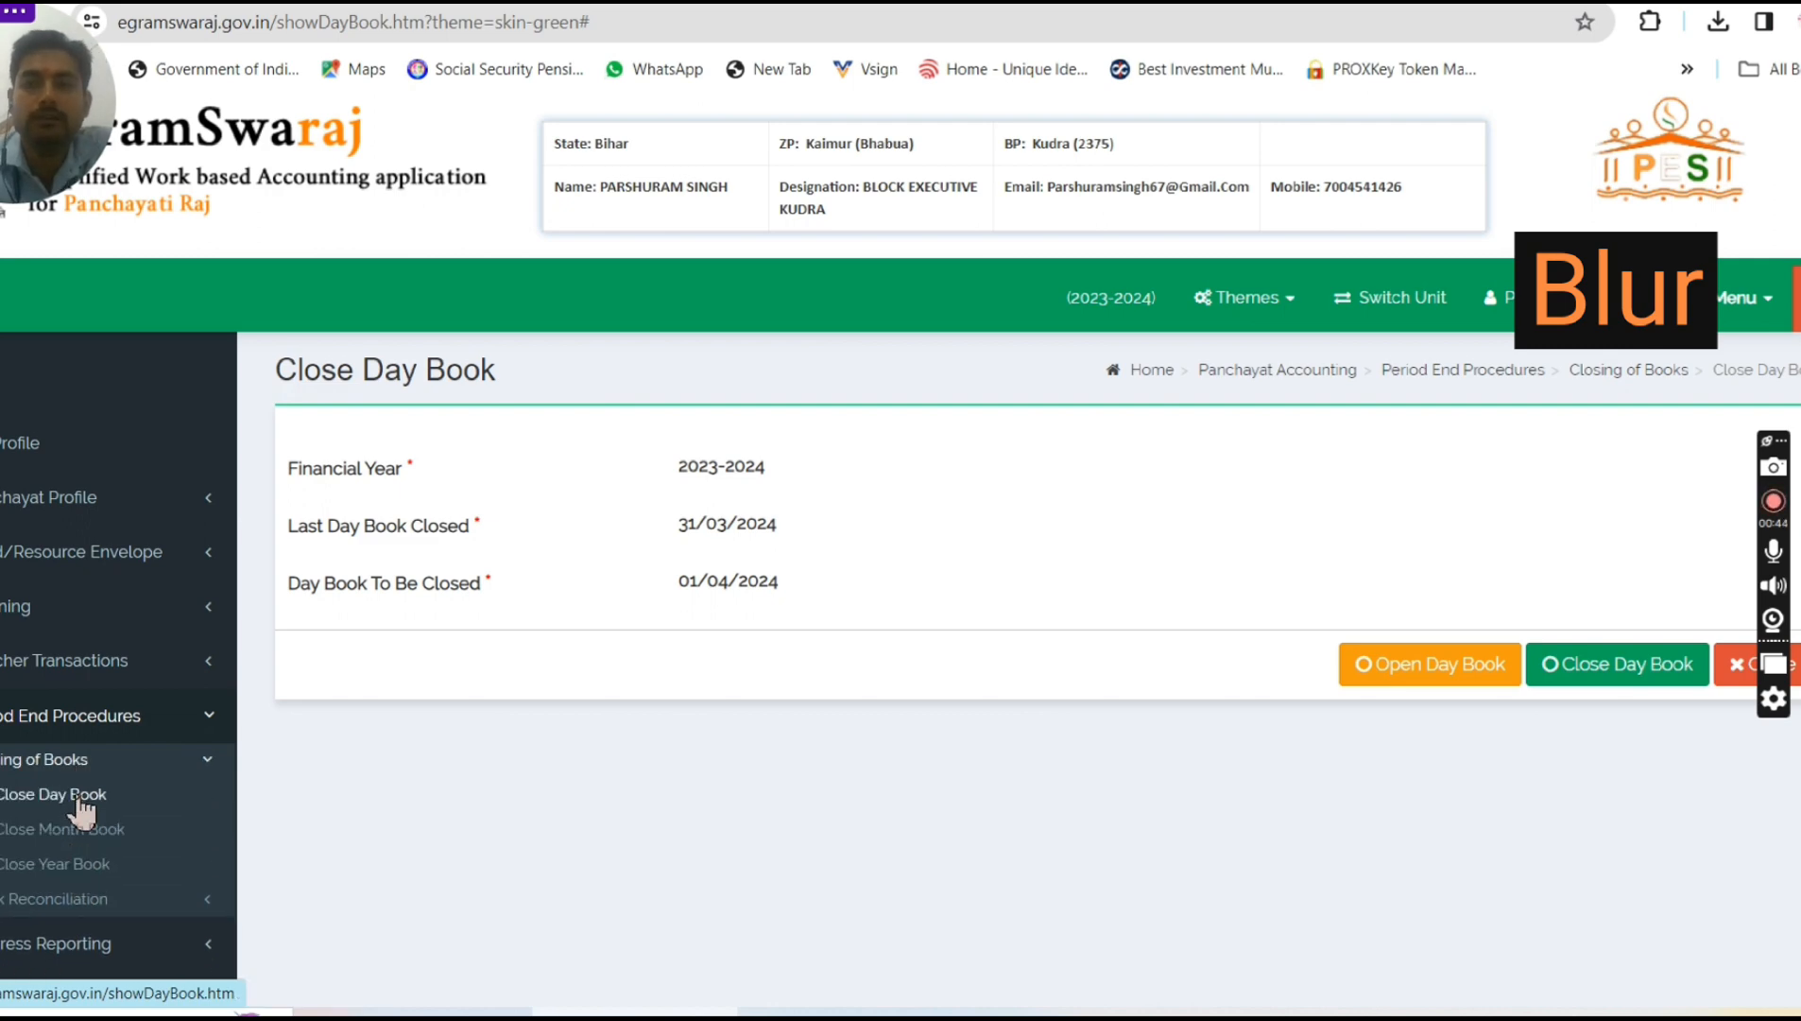
left_click(81, 802)
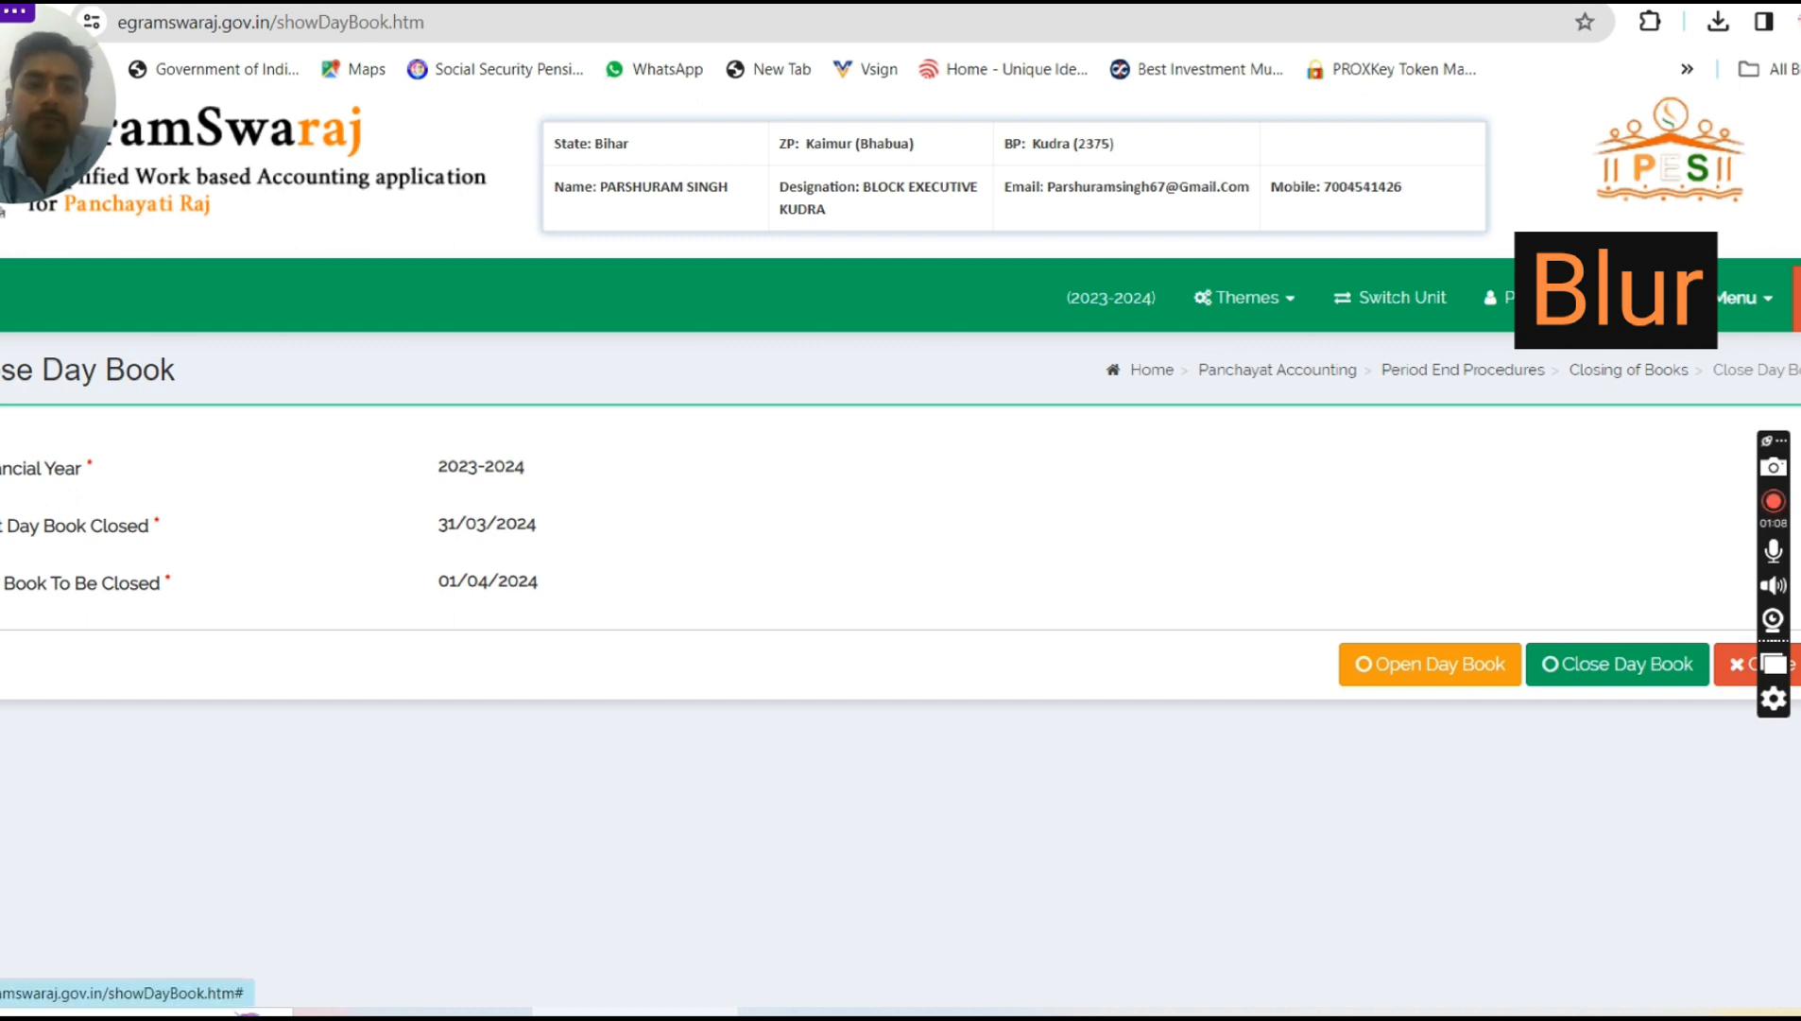
Open the form for adding a bank reconciliation under Period End Procedures
left_click(3, 296)
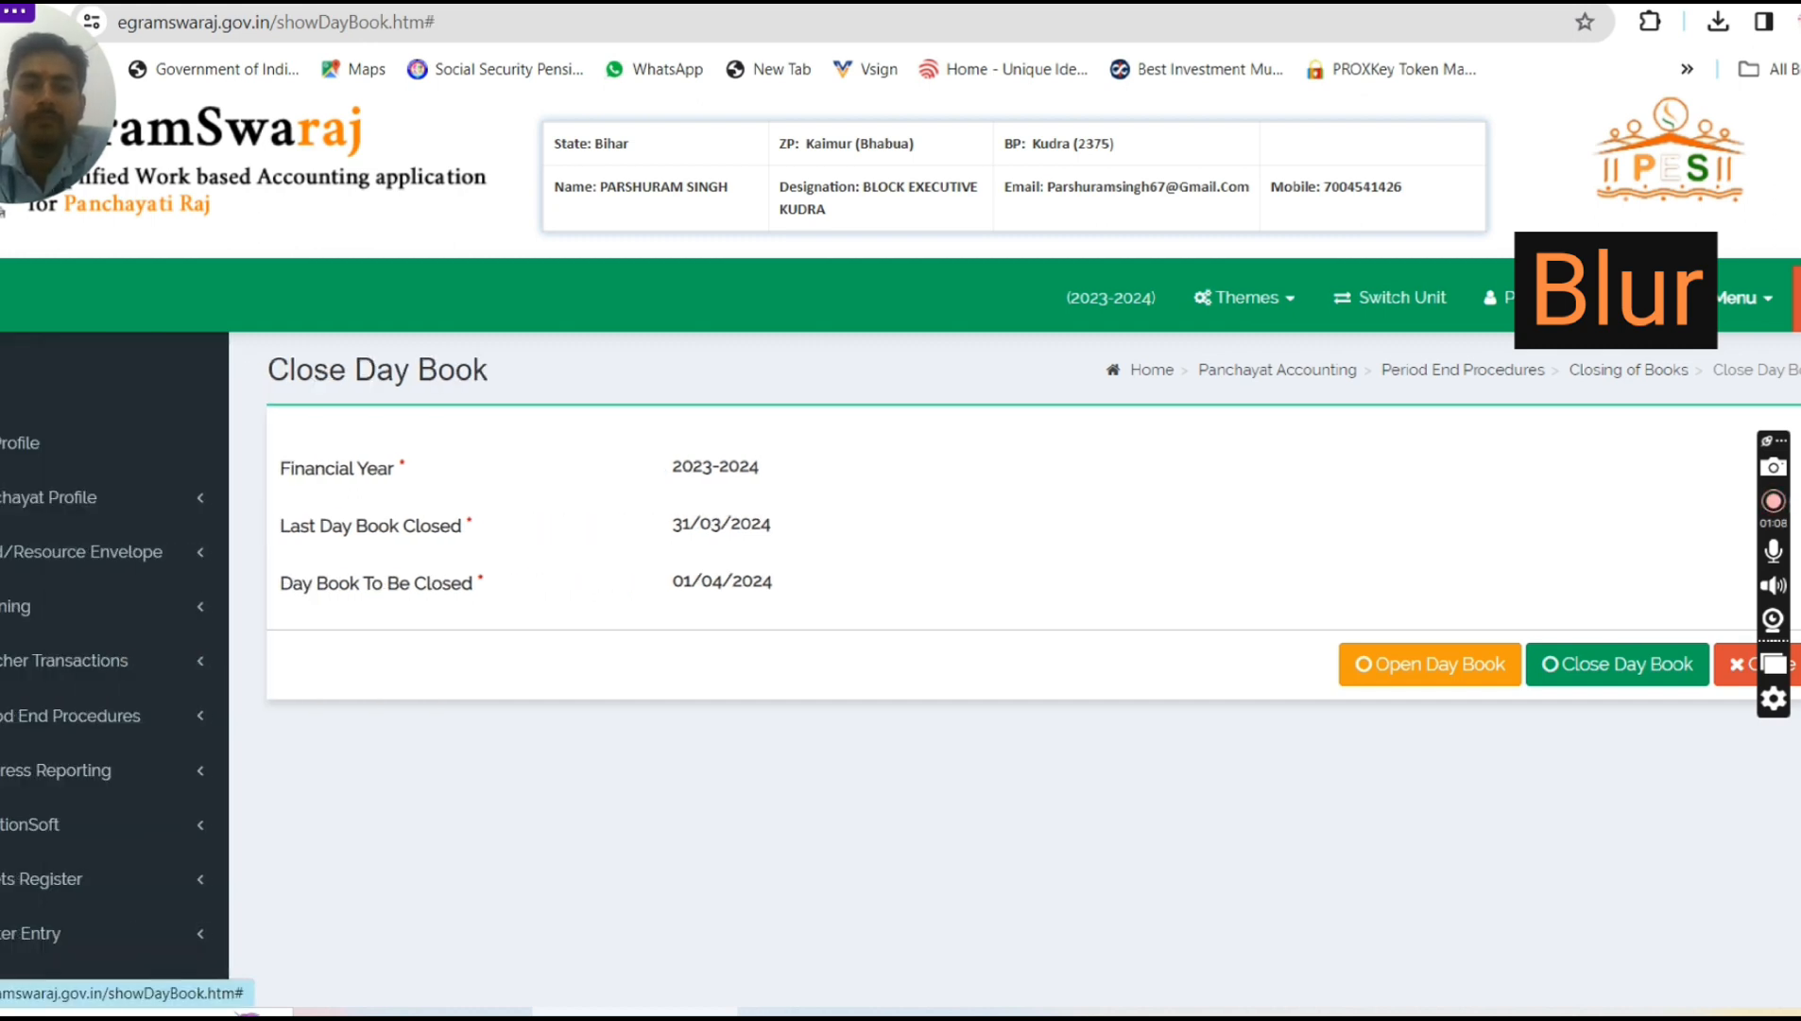
left_click(49, 724)
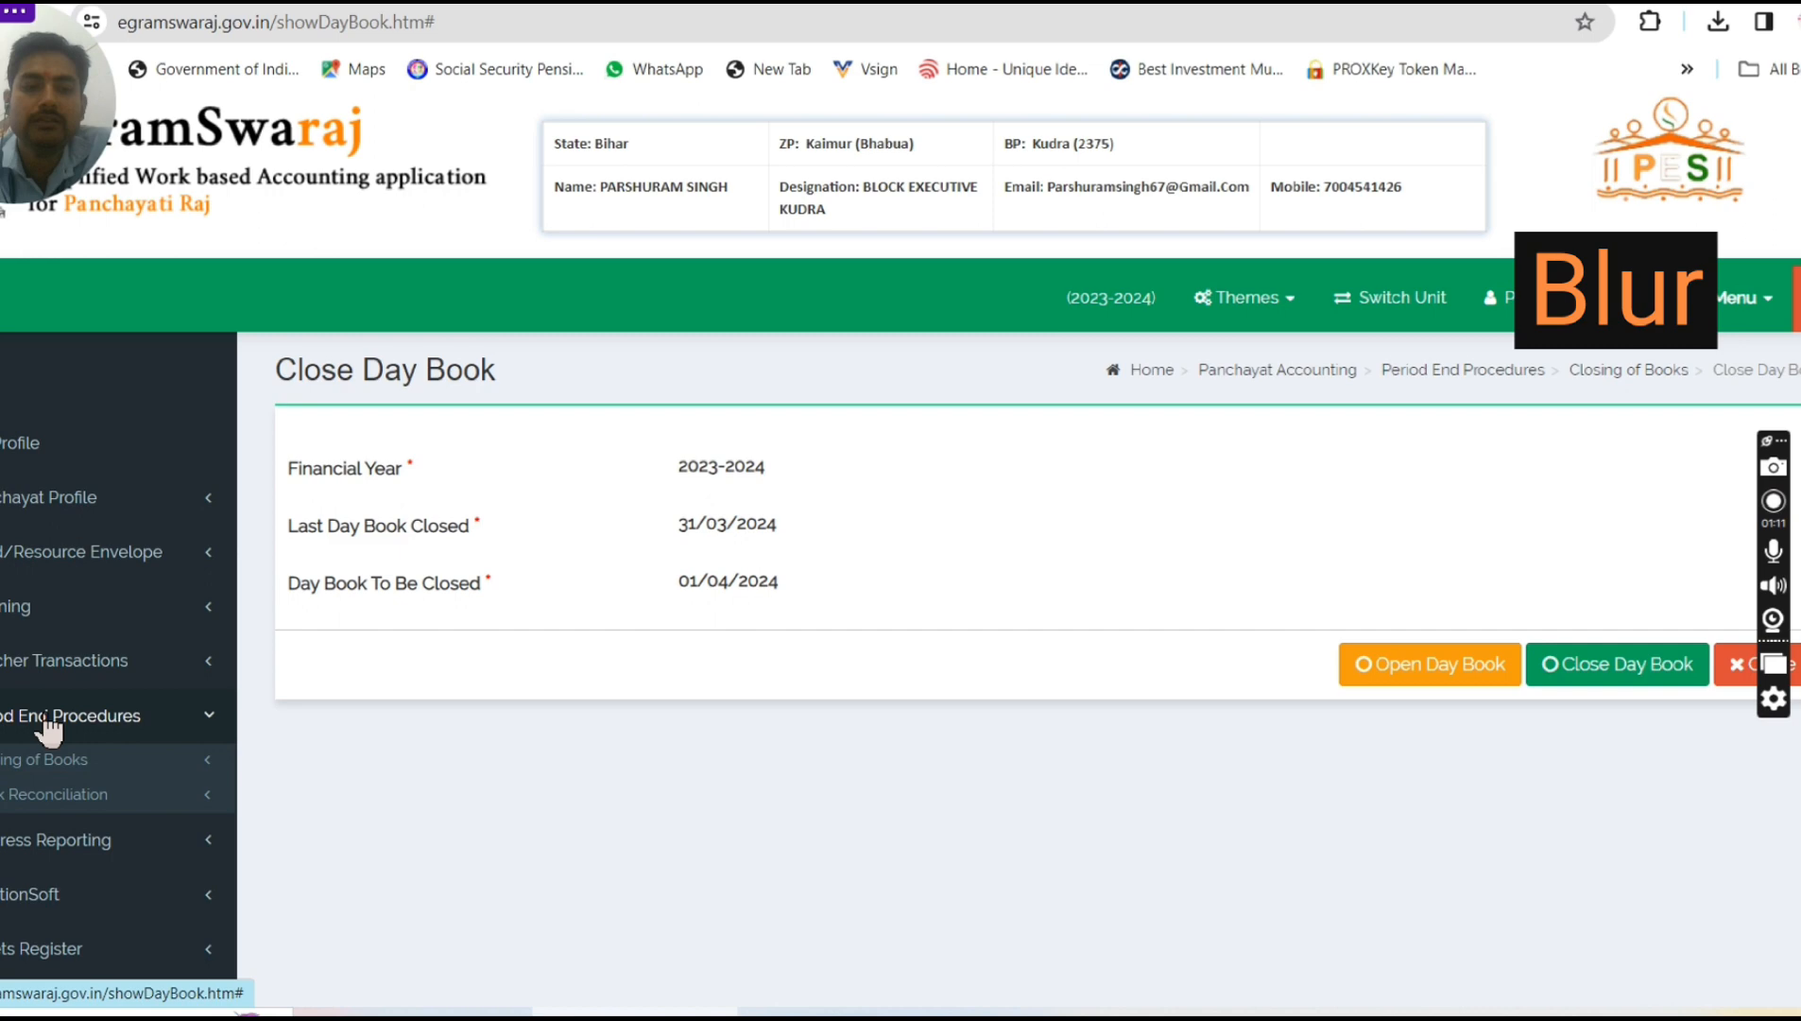
left_click(43, 801)
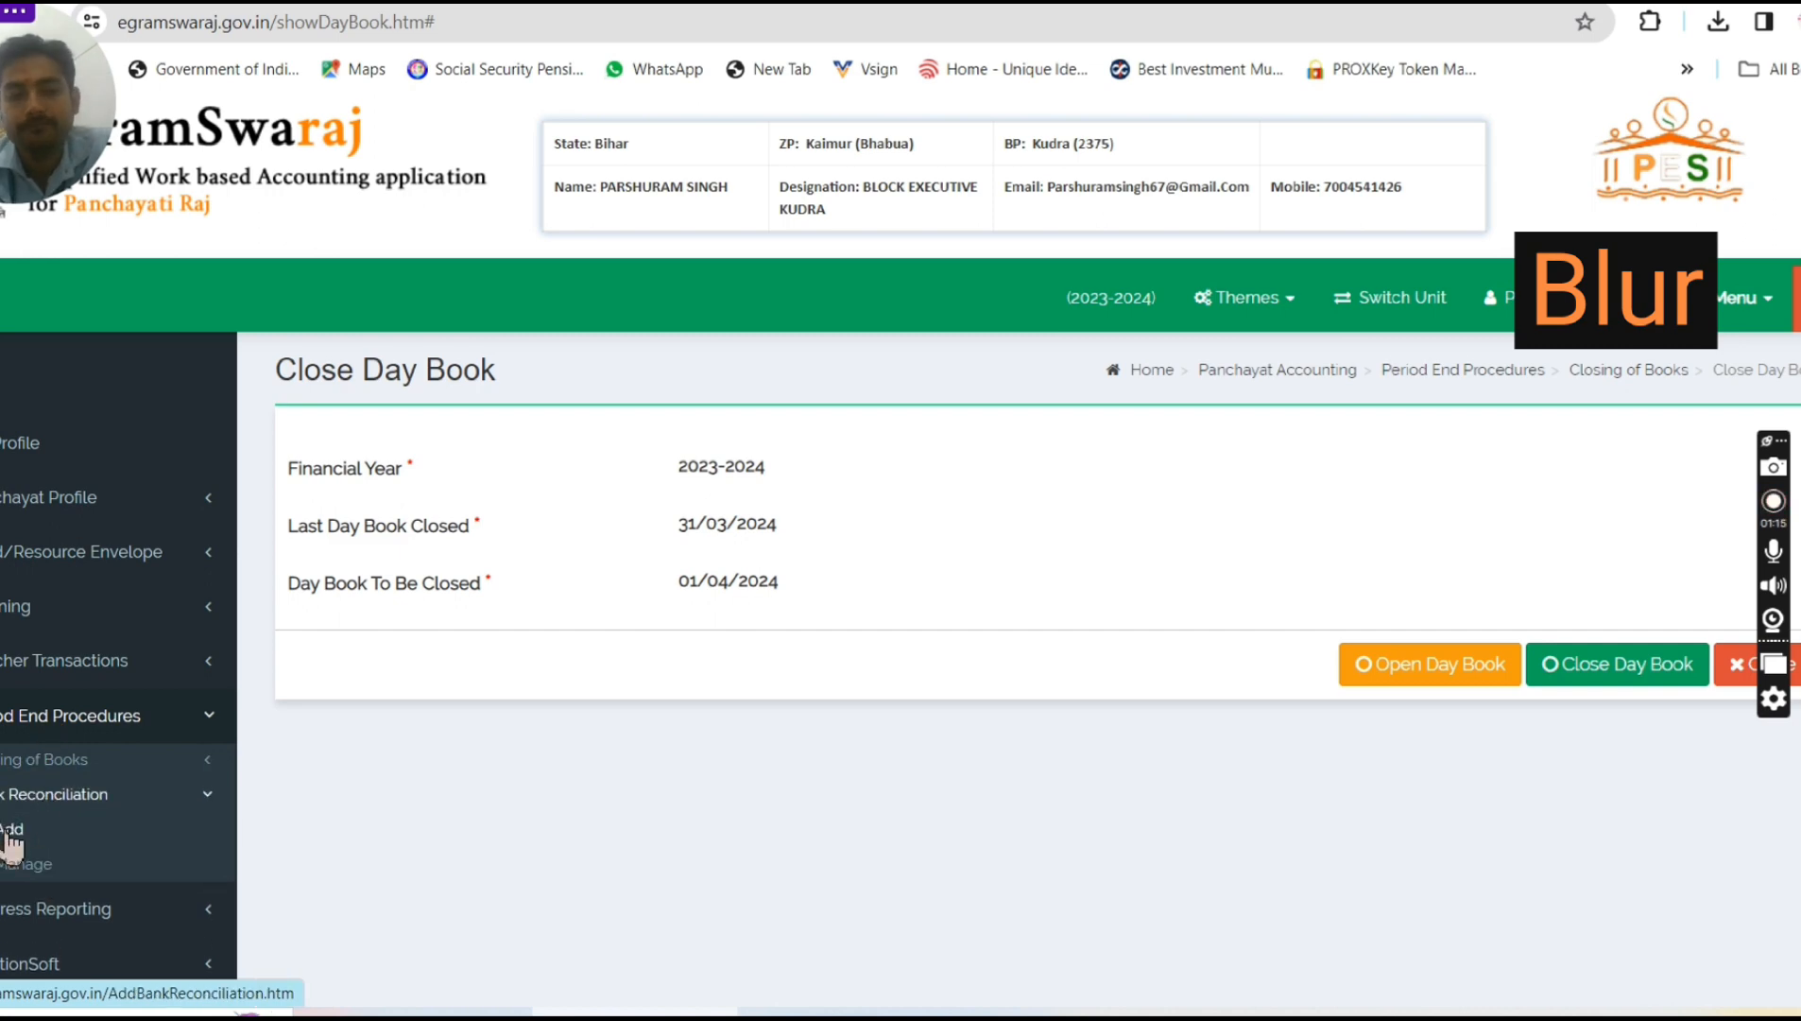
left_click(11, 832)
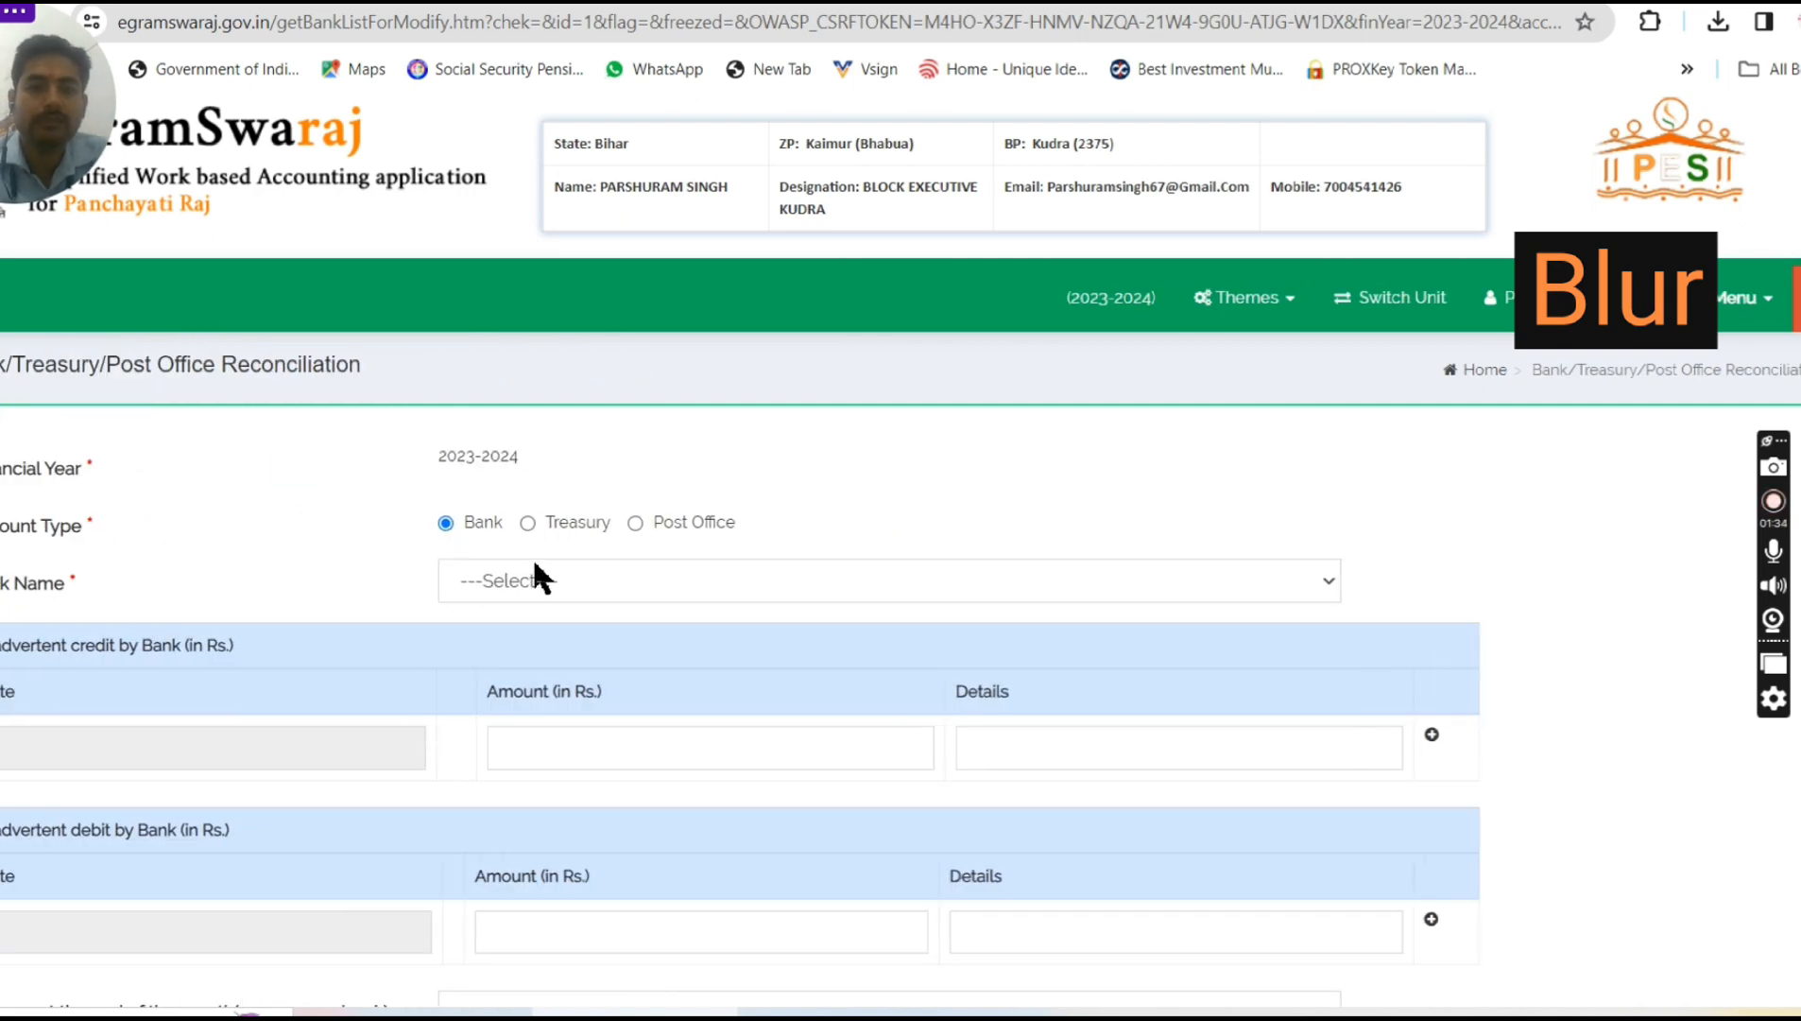
Choose Dakshin Bihar Gramin Bank, its Banka Branch and the listed account number for the reconciliation
left_click(539, 580)
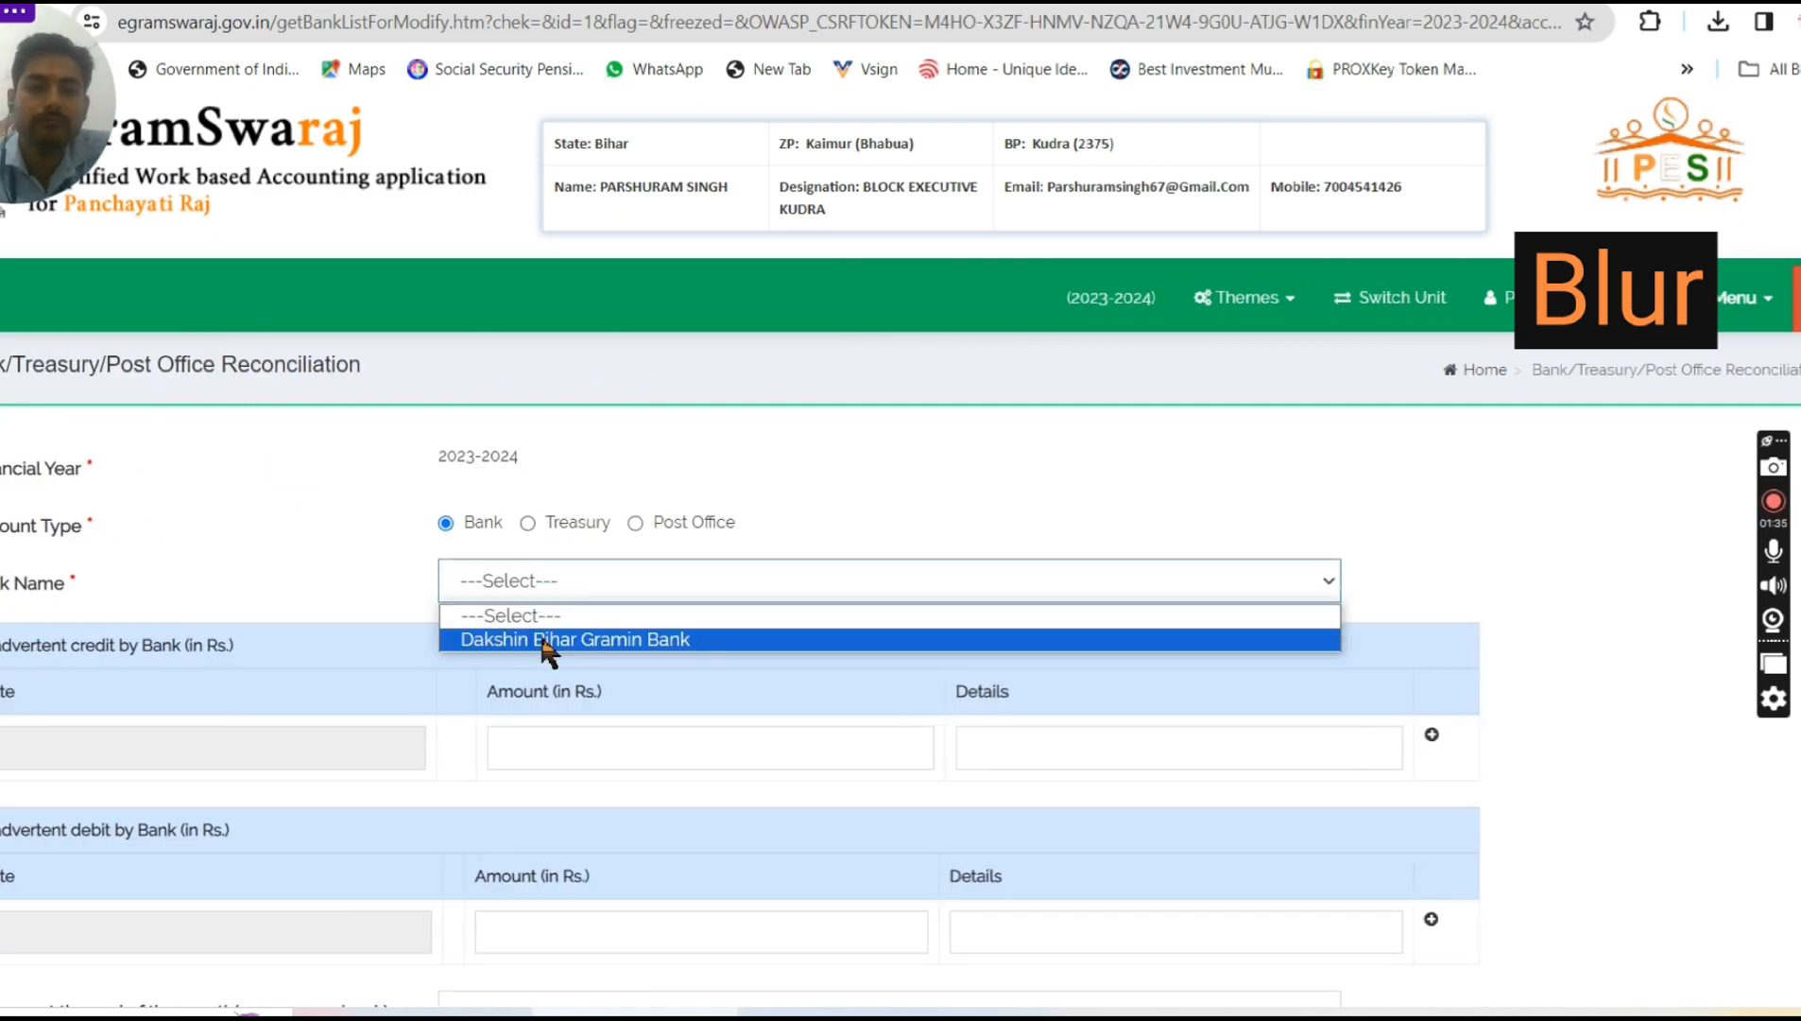
left_click(543, 641)
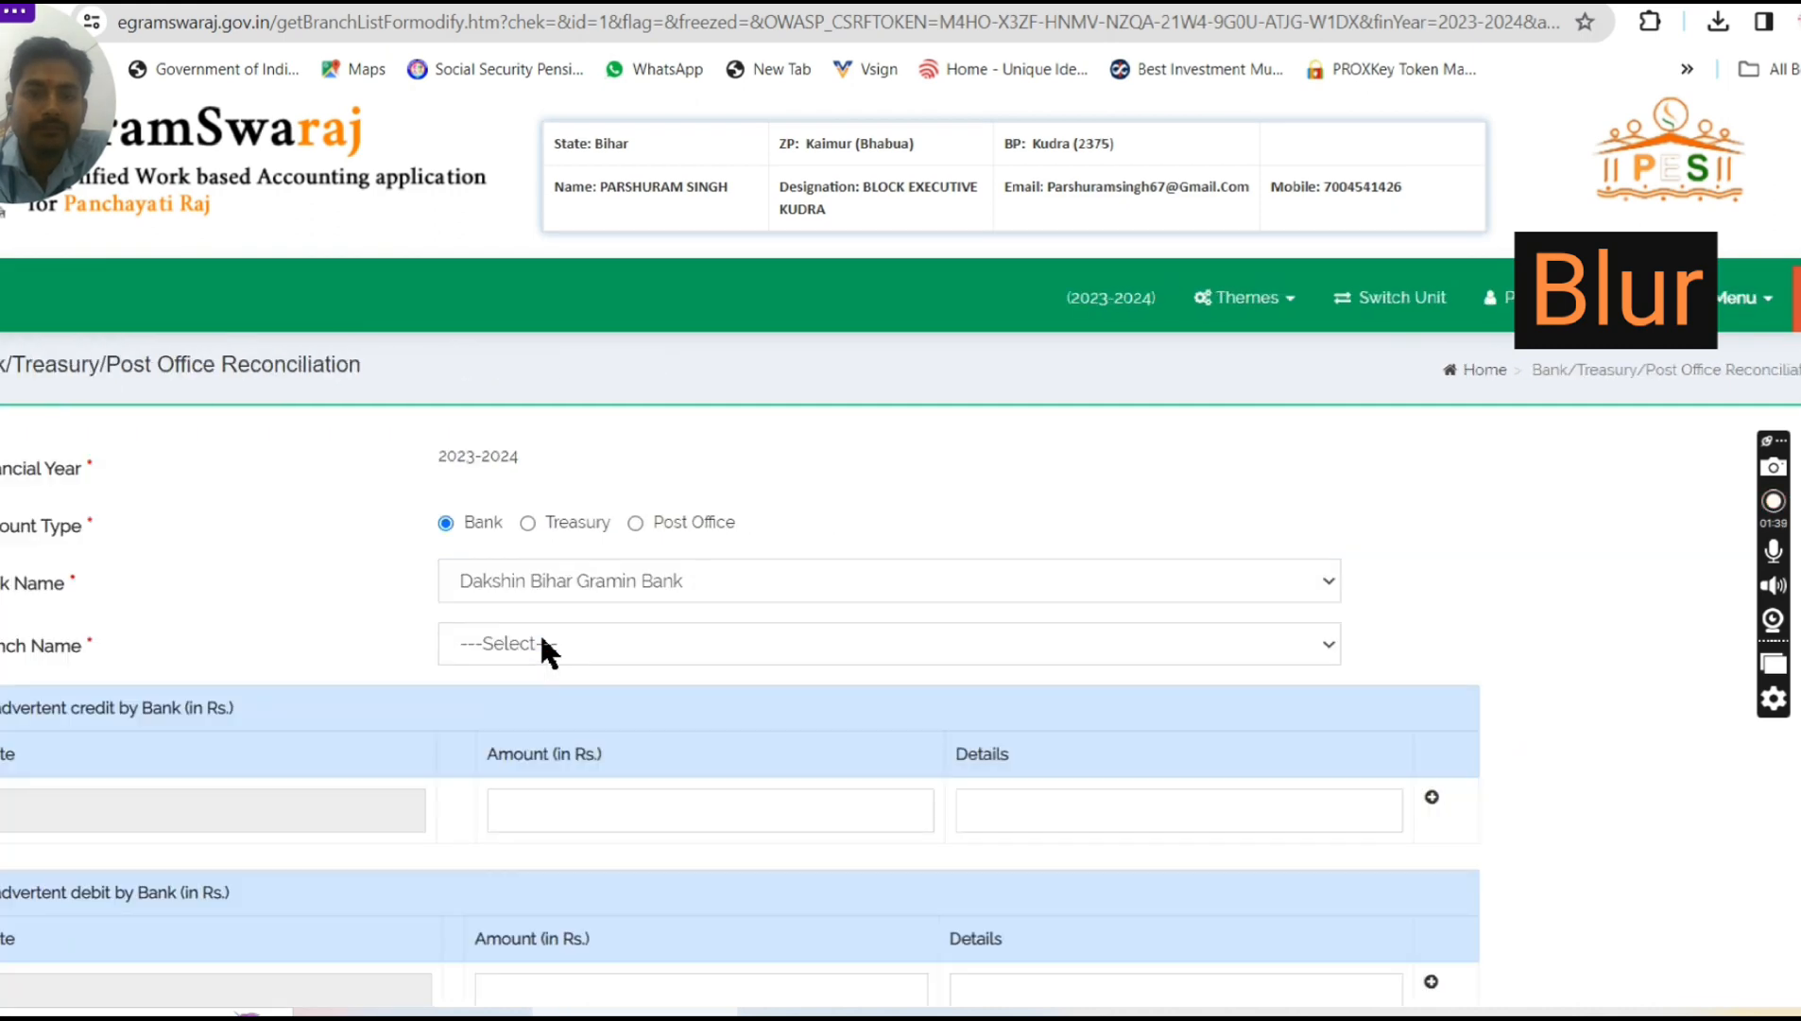
left_click(542, 645)
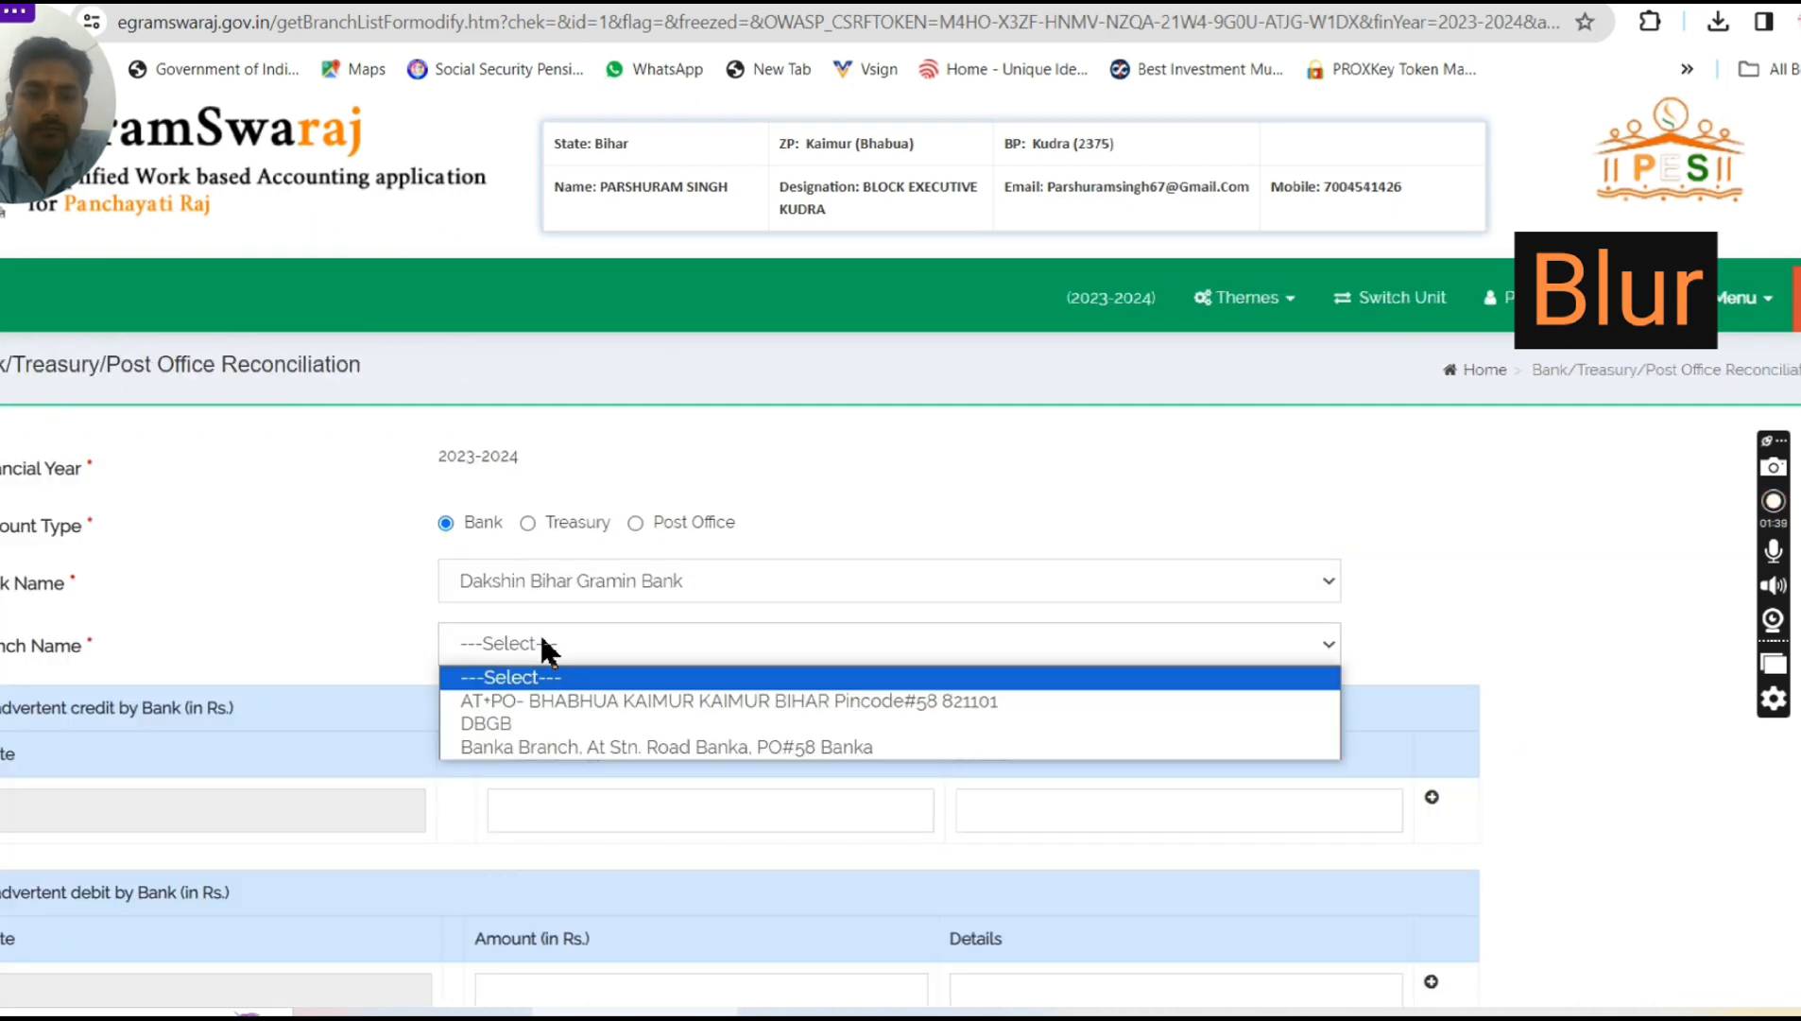
left_click(558, 747)
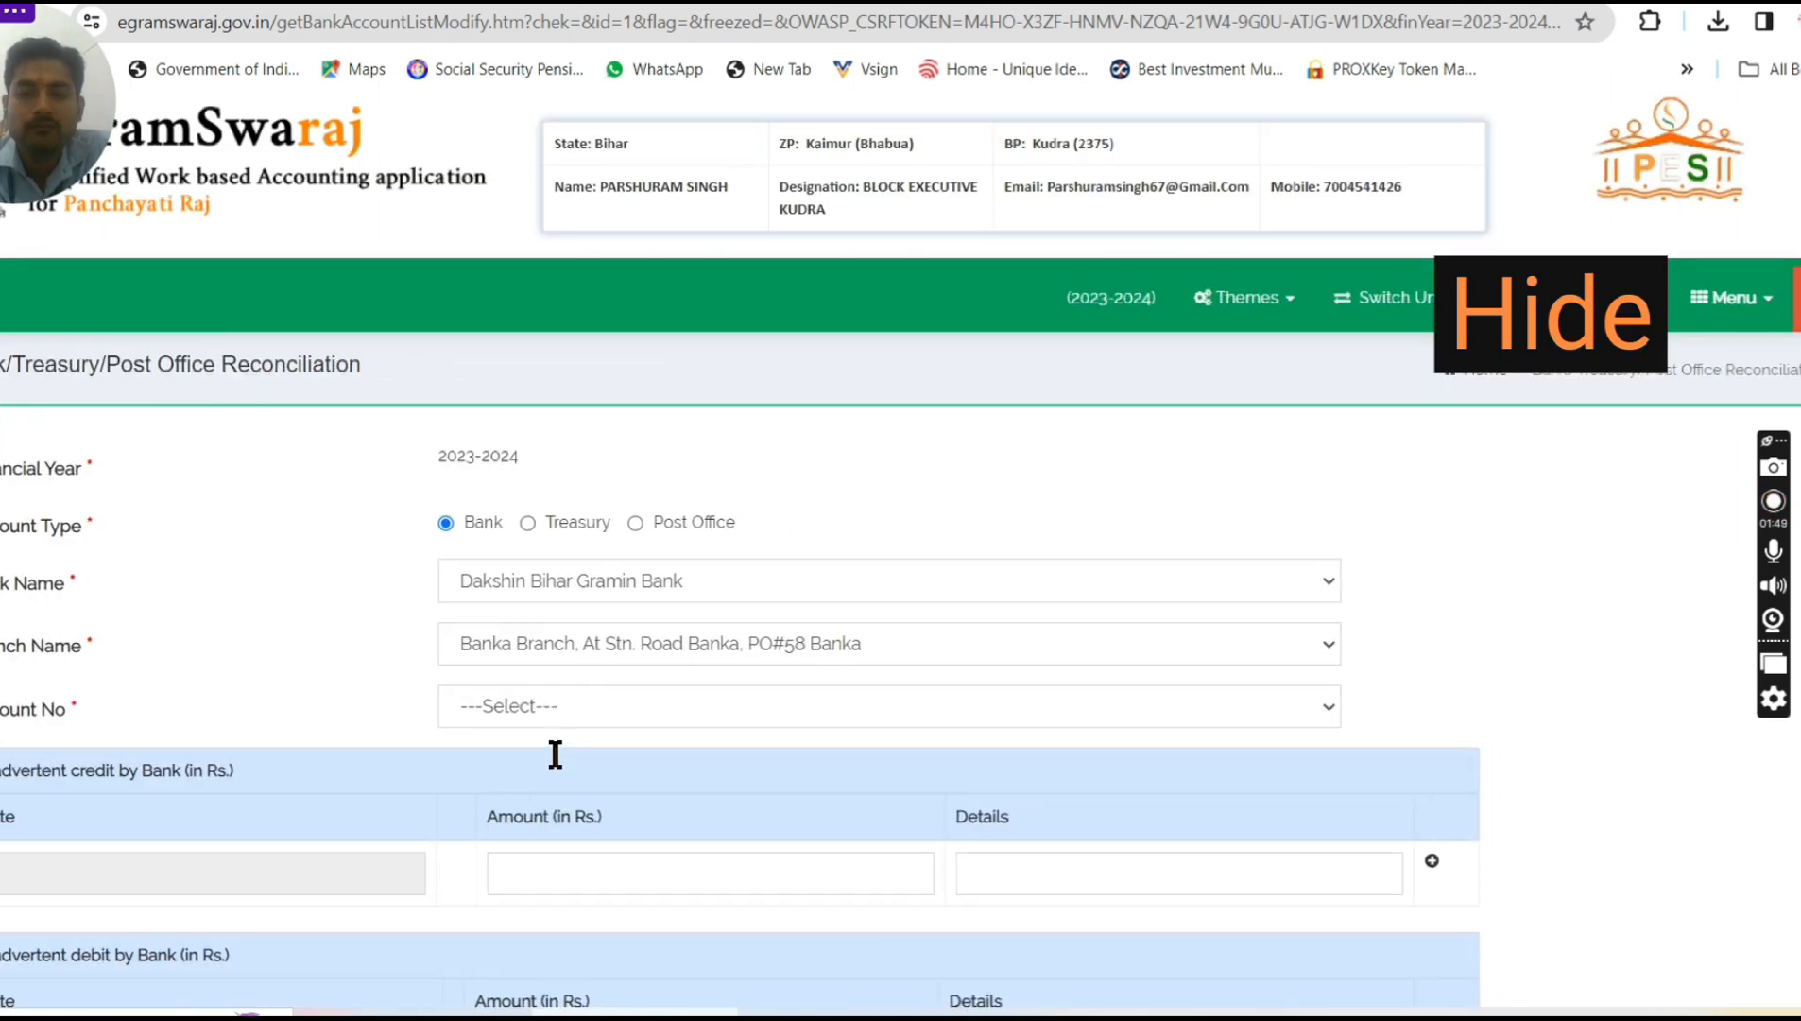
left_click(552, 704)
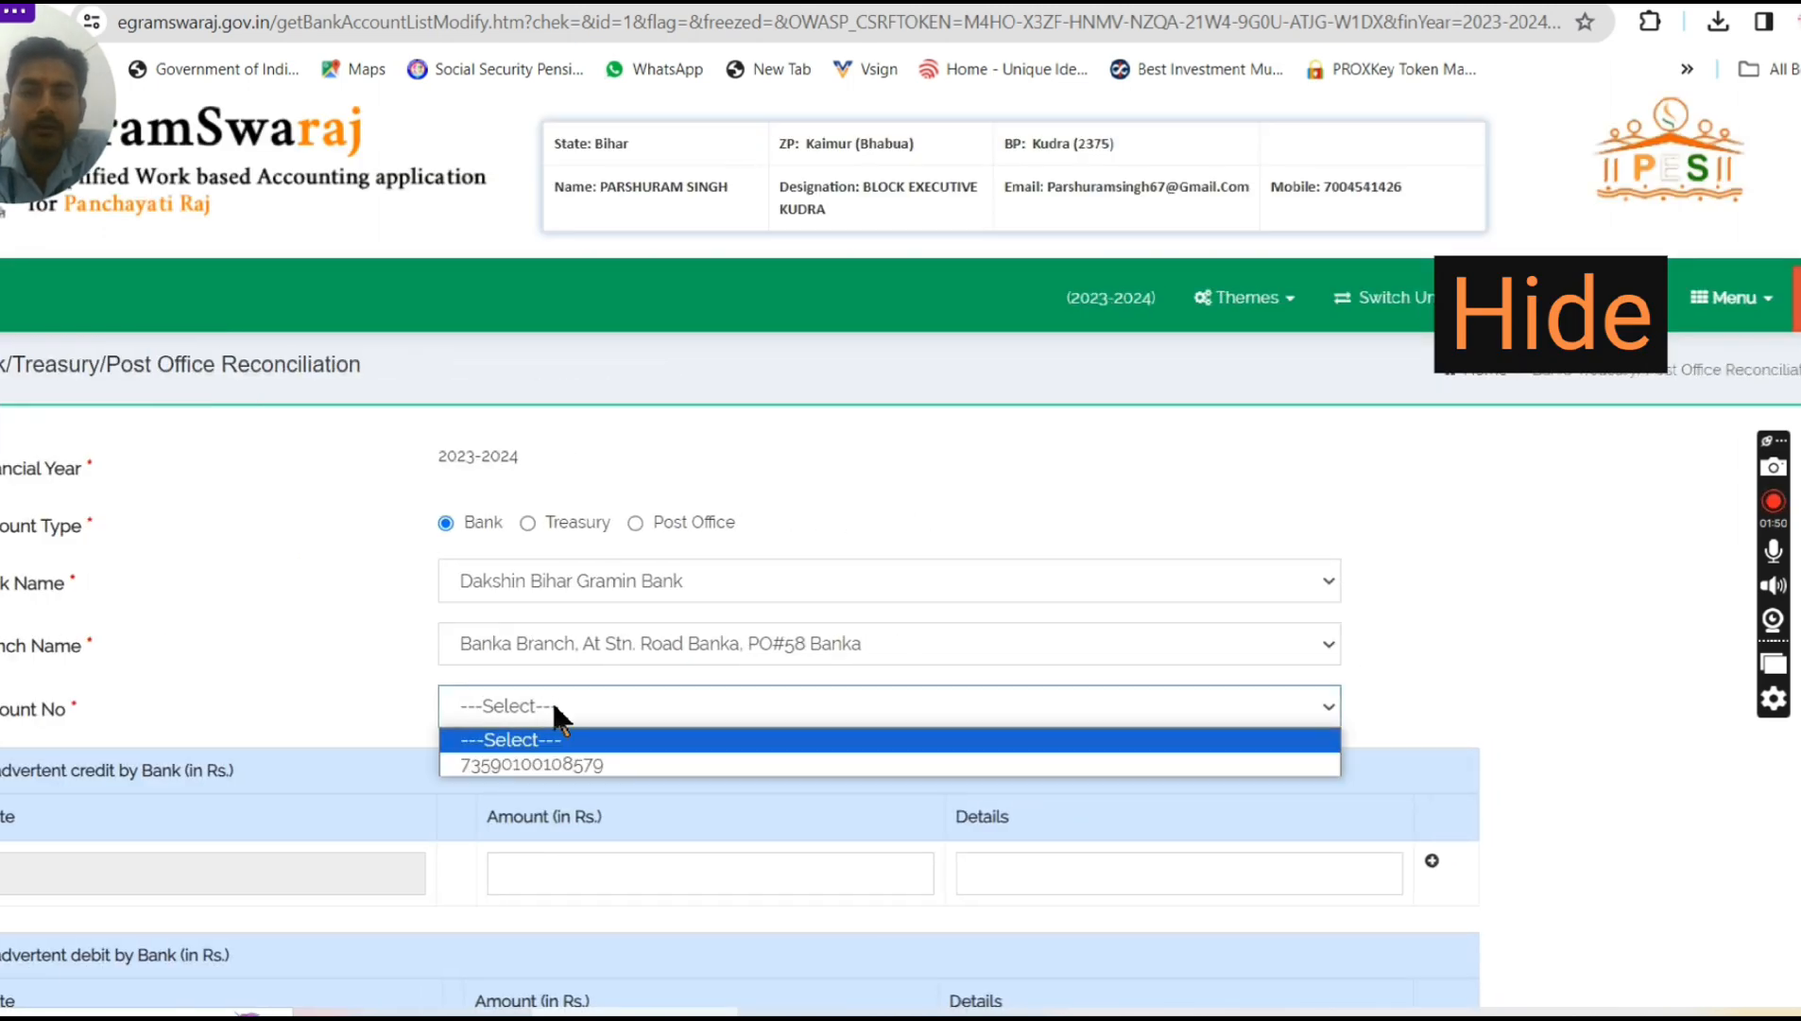
left_click(555, 766)
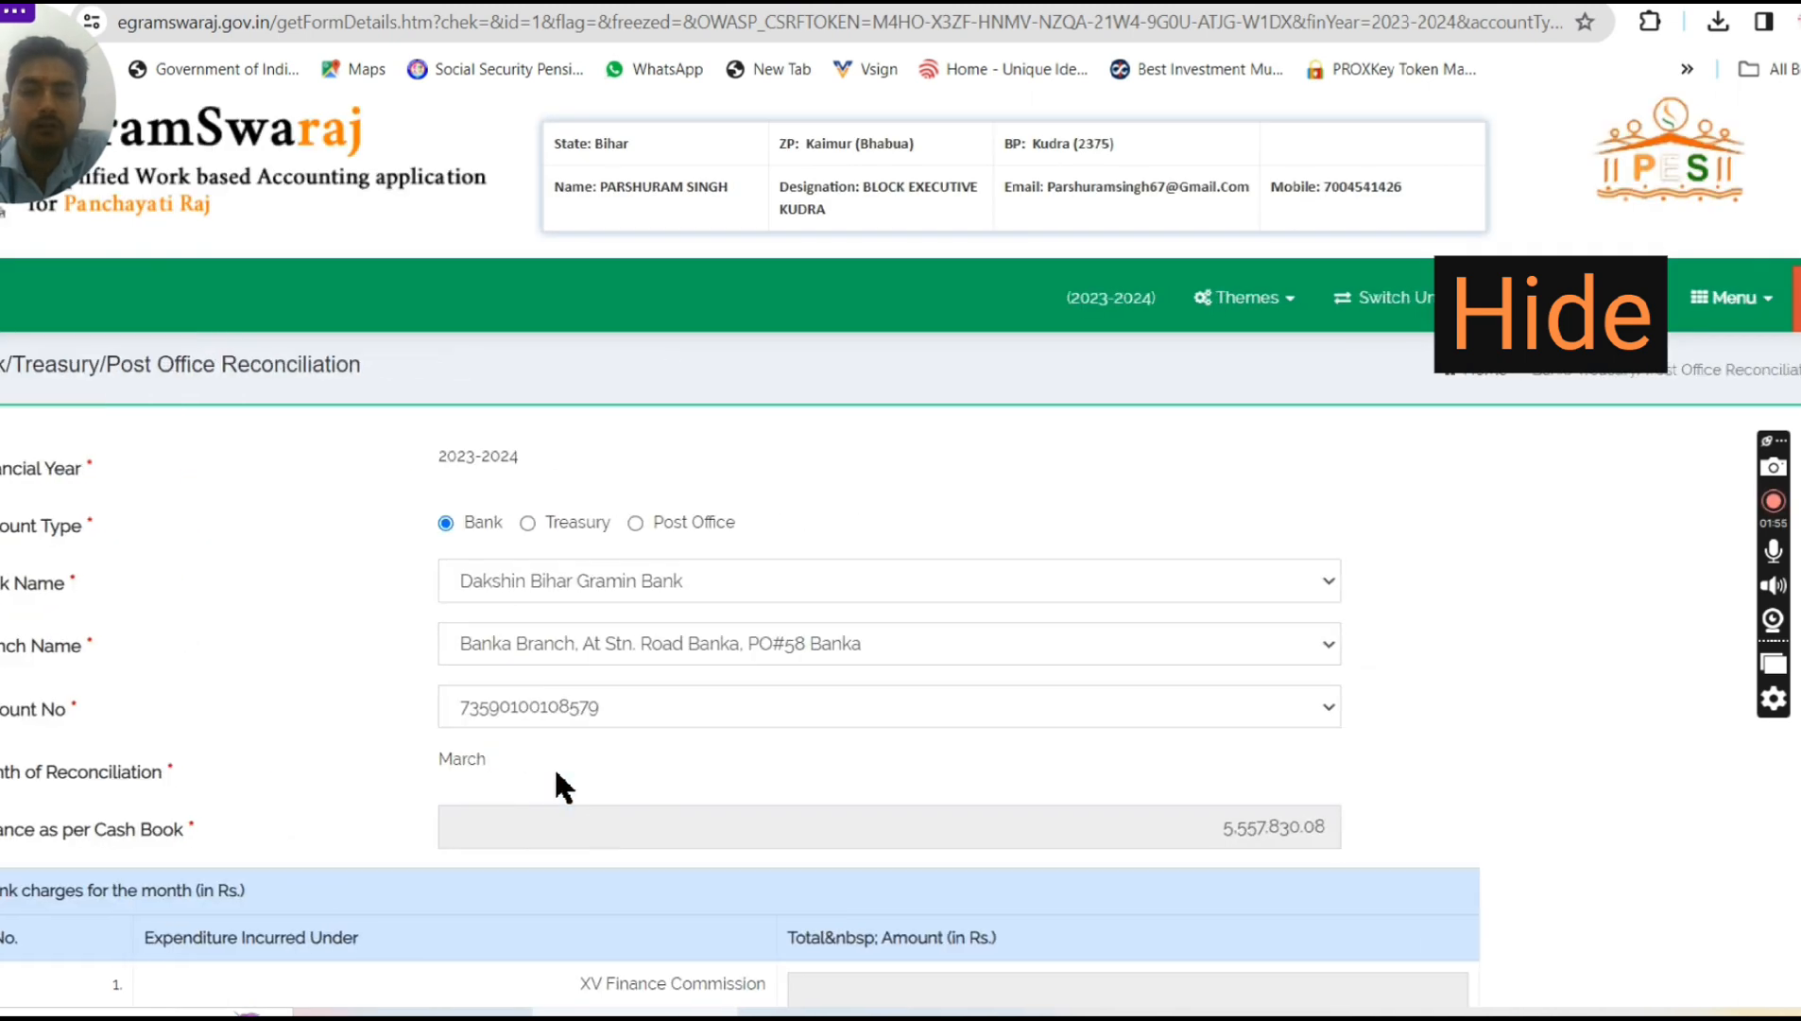
Open the XV Finance Commission bank charges voucher and set its account head to the Basic Grant (untied) option ending in 53:Bank Charges
scroll(555, 766, "down", 1)
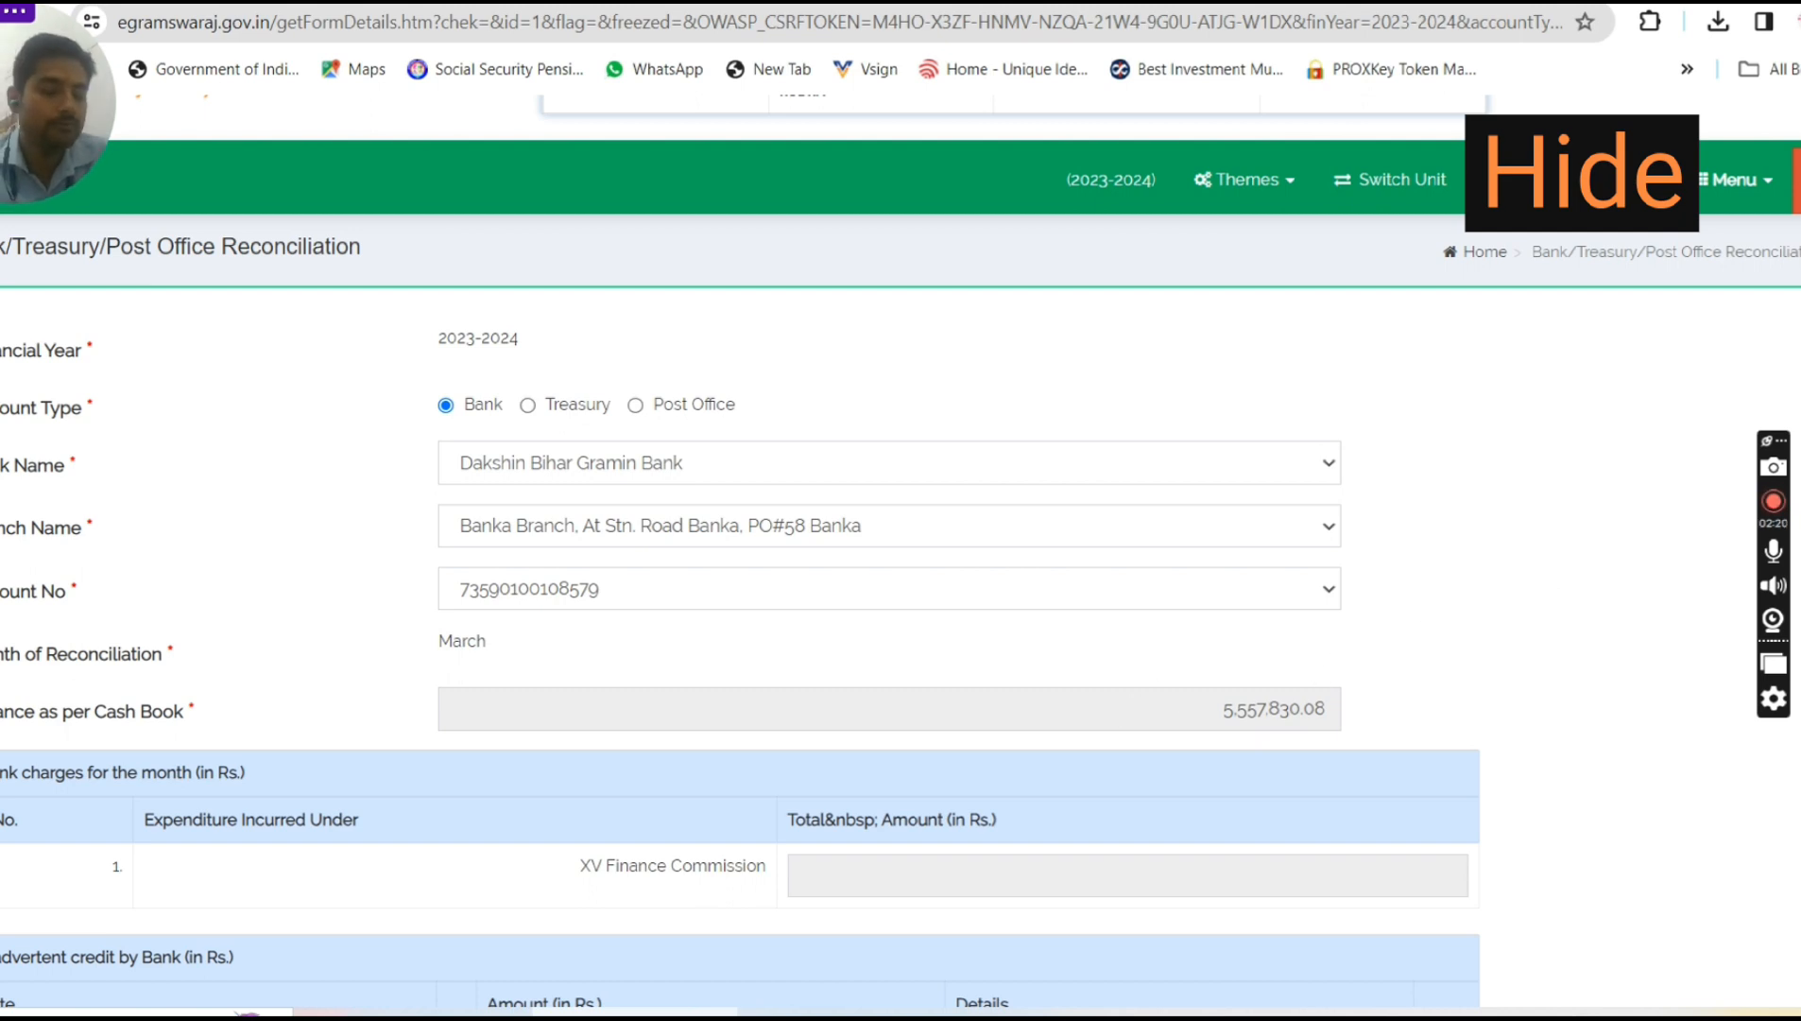
scroll(900, 543, "down", 2)
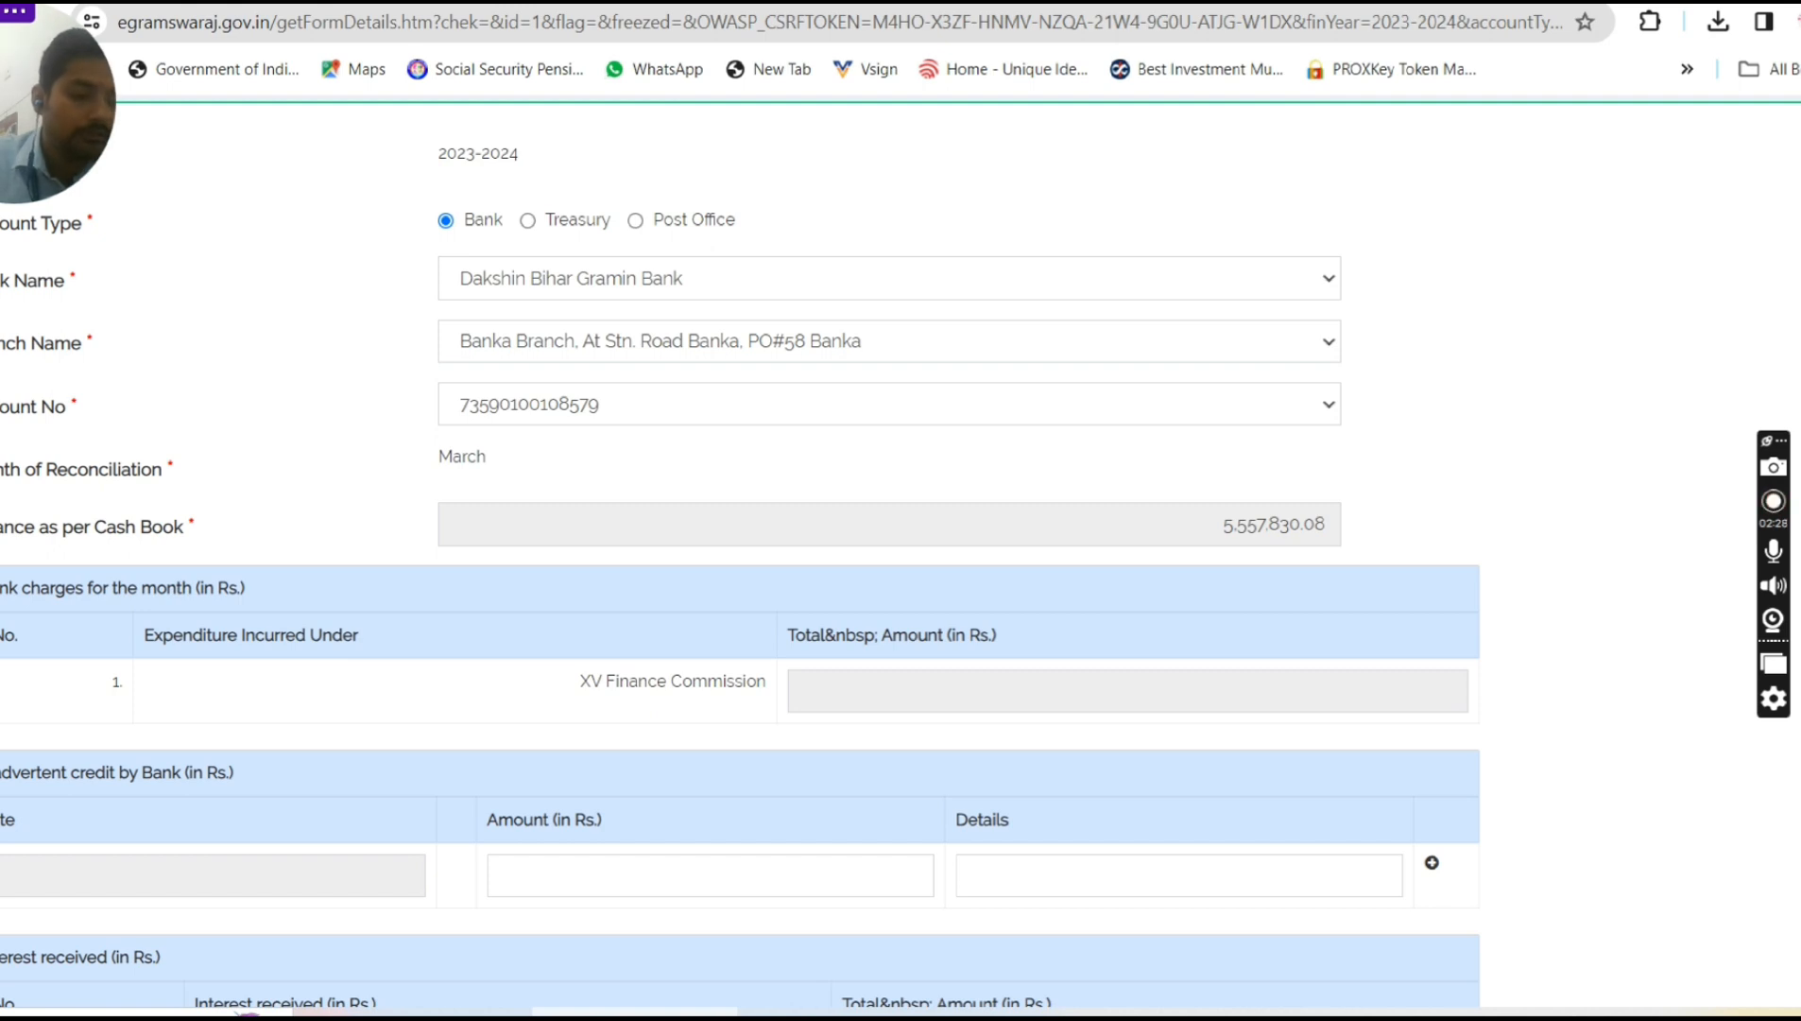
scroll(901, 556, "up", 1)
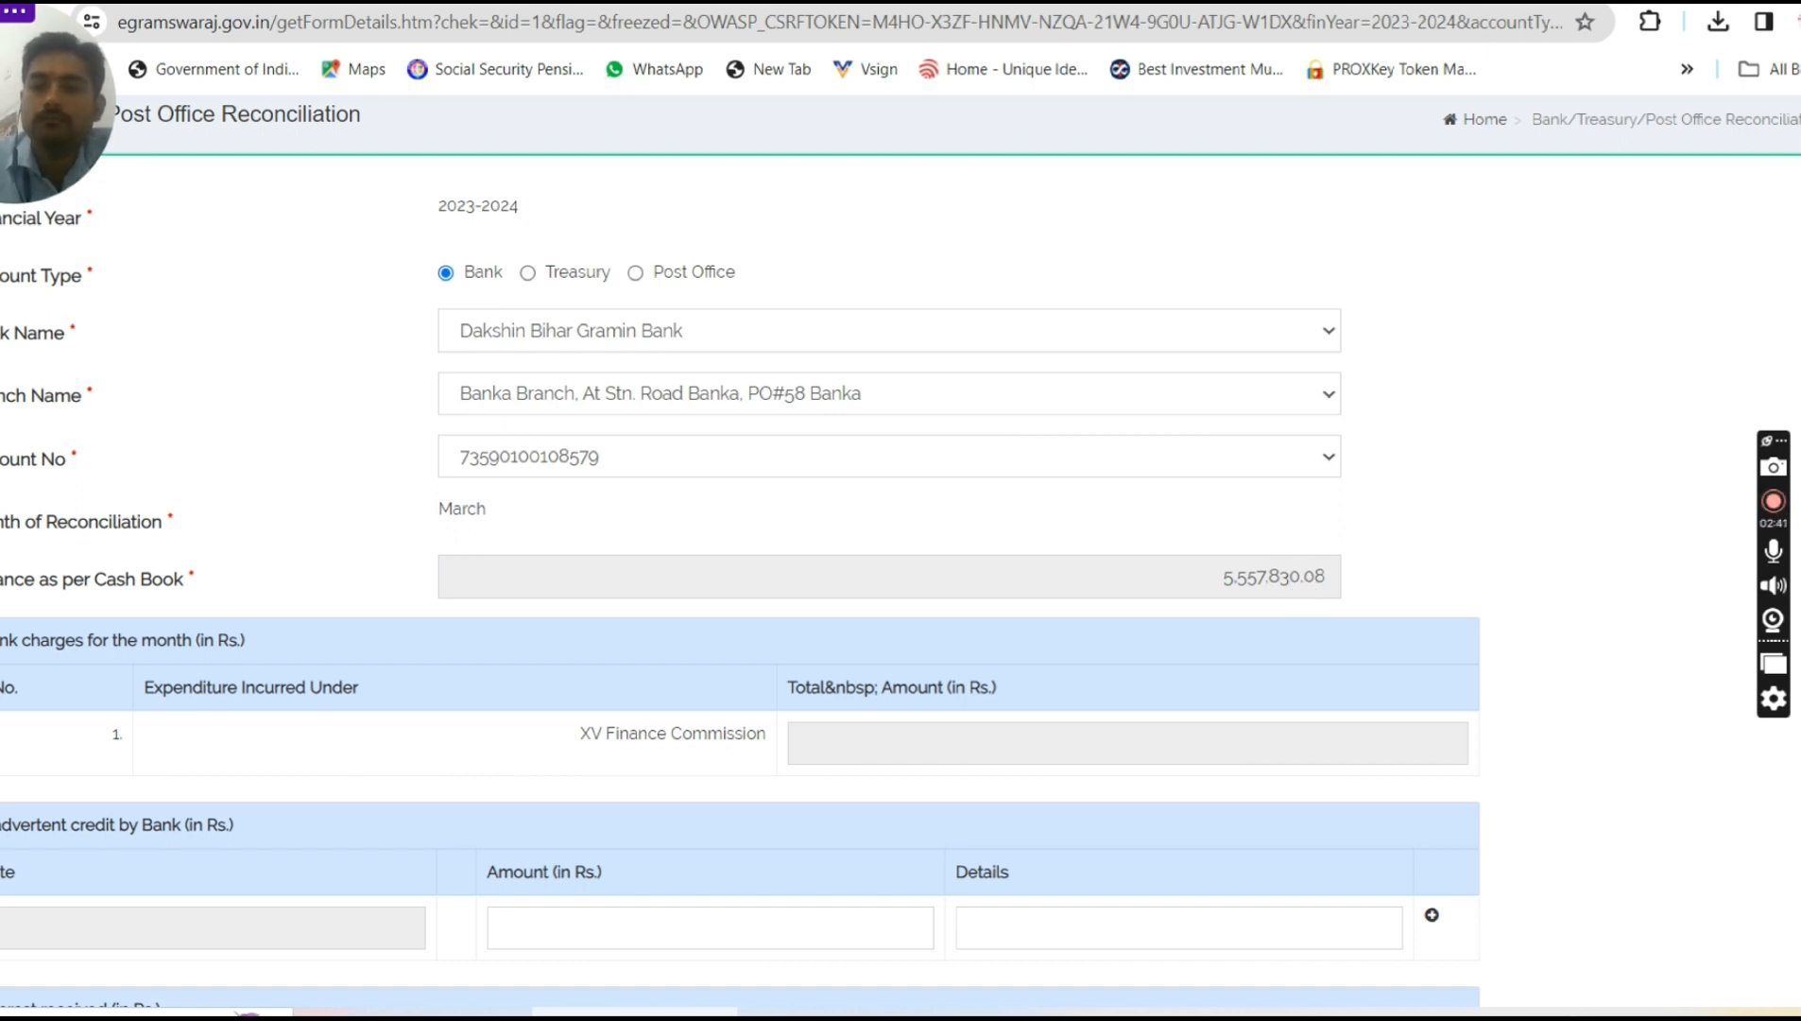
scroll(1296, 526, "down", 2)
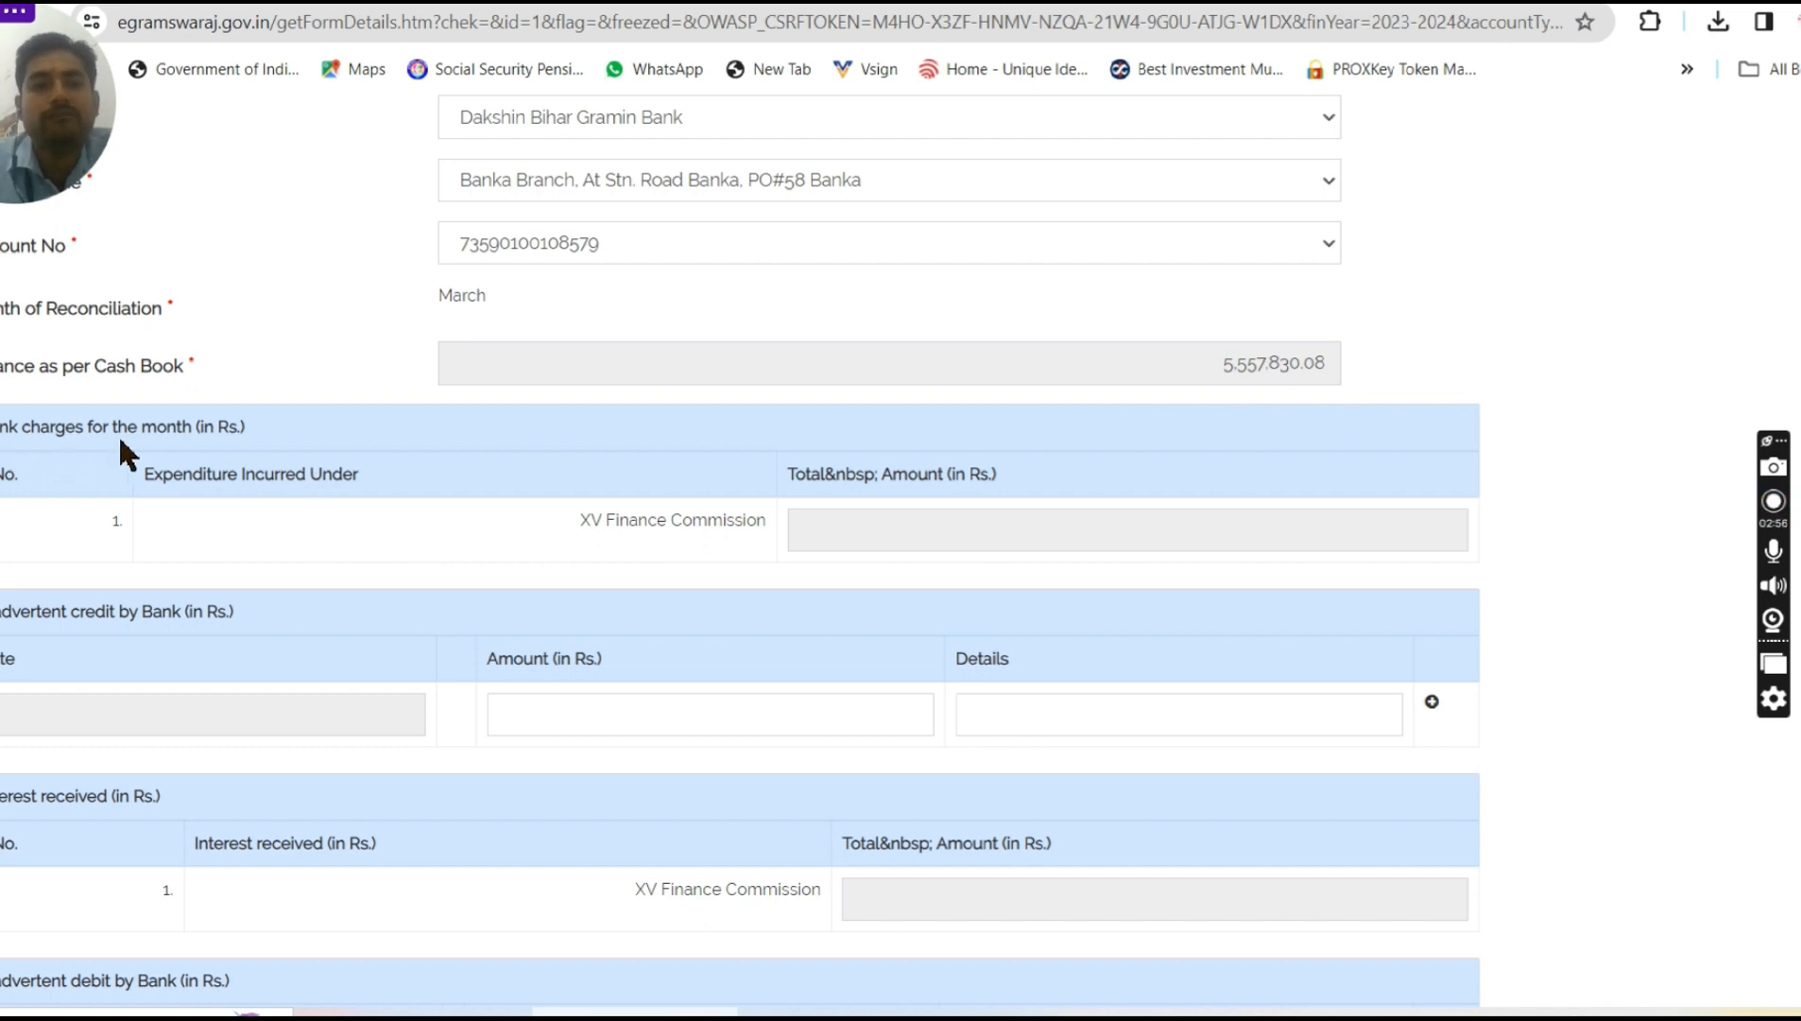
left_click(930, 541)
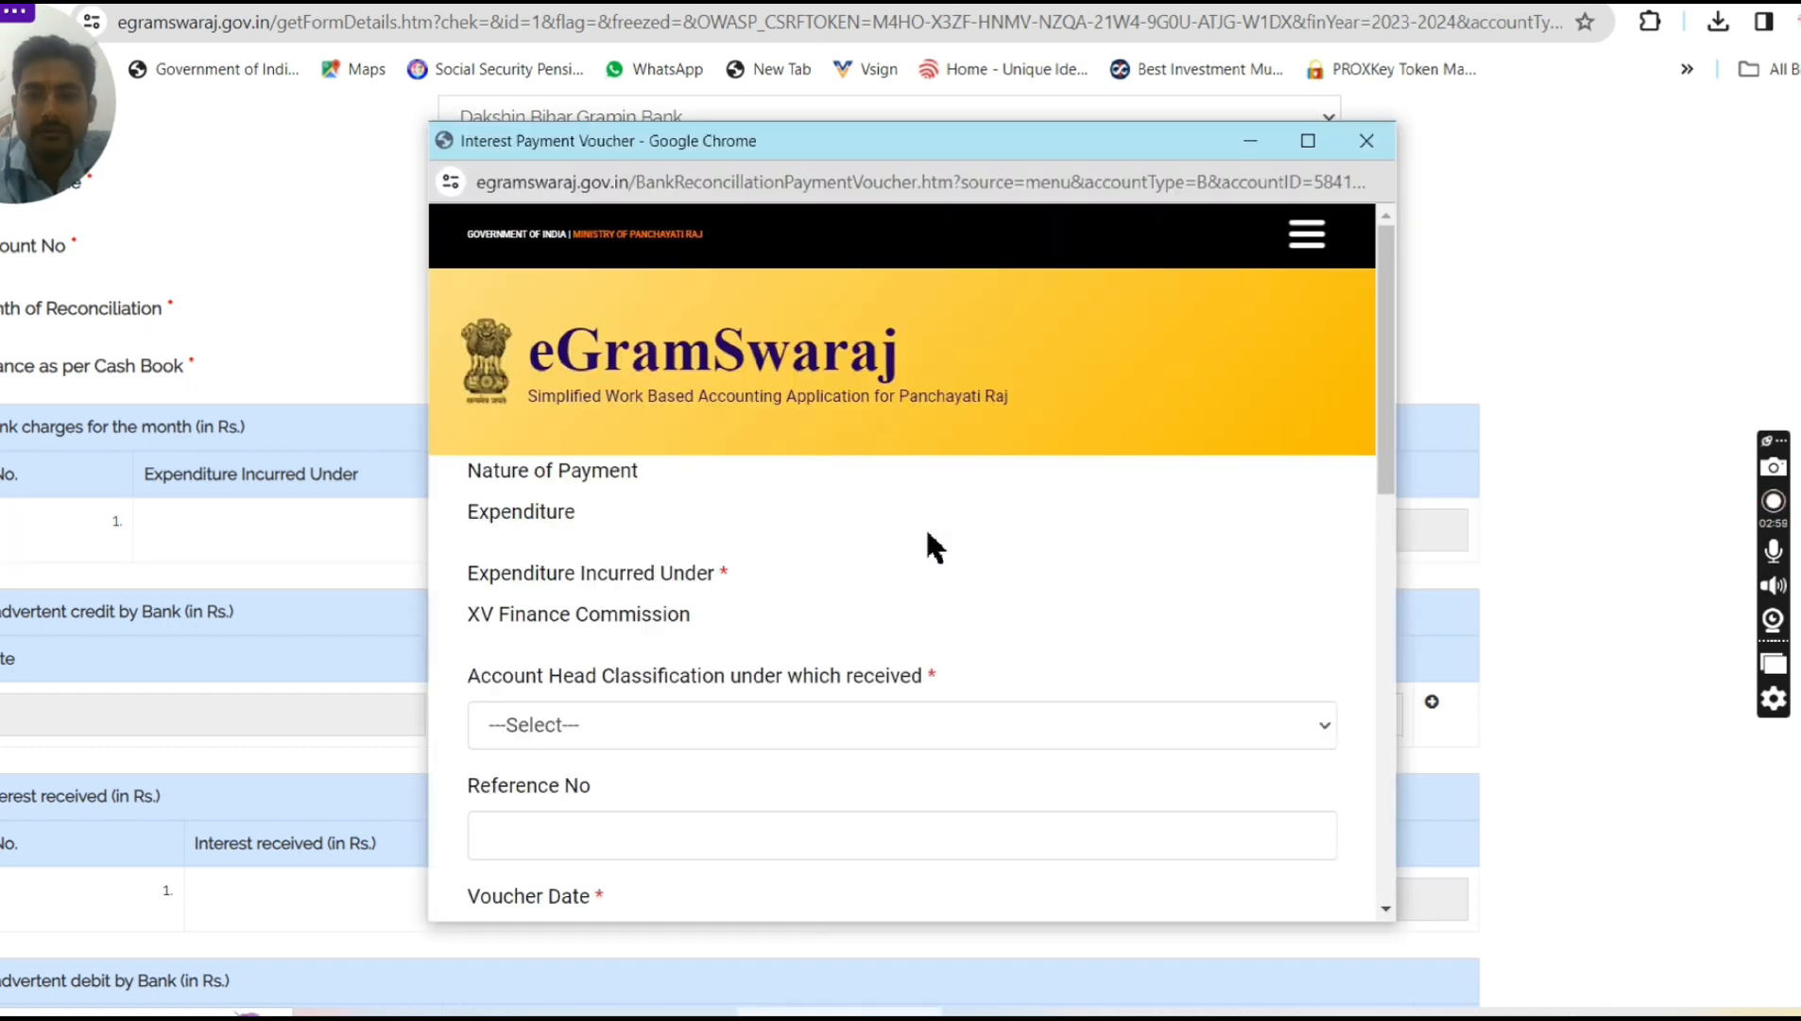
left_click(640, 743)
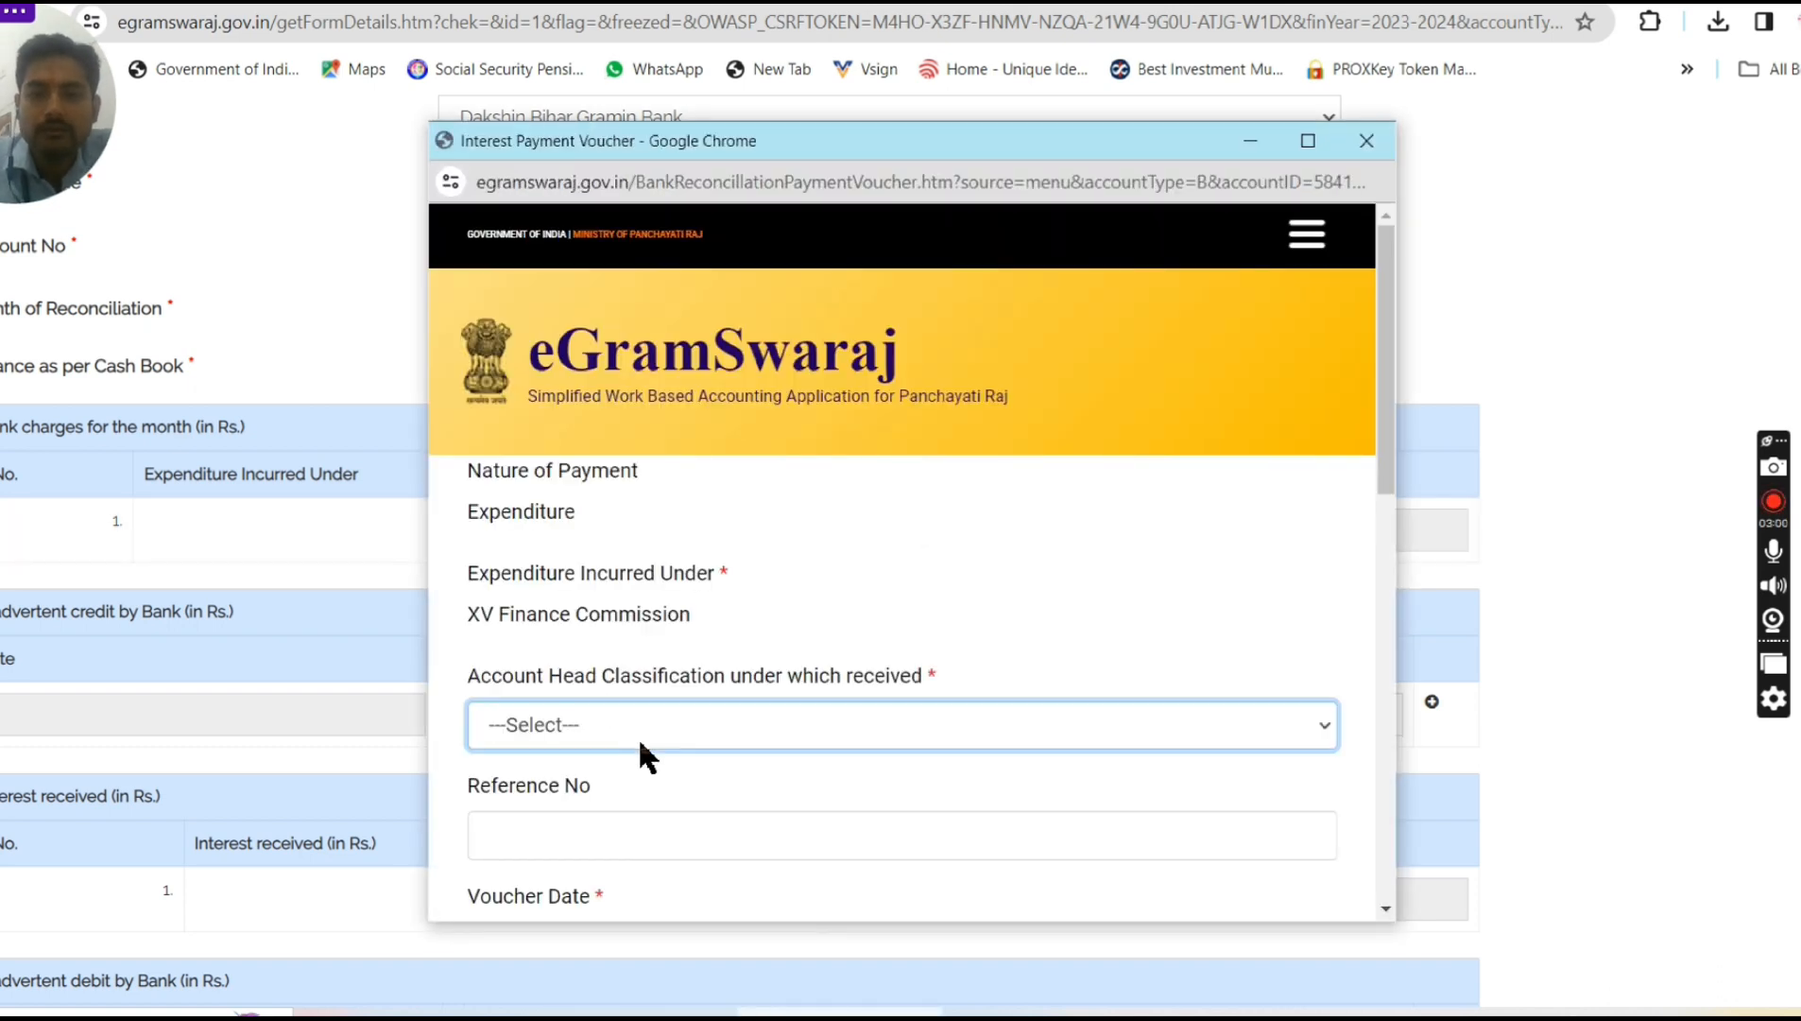
left_click(1089, 731)
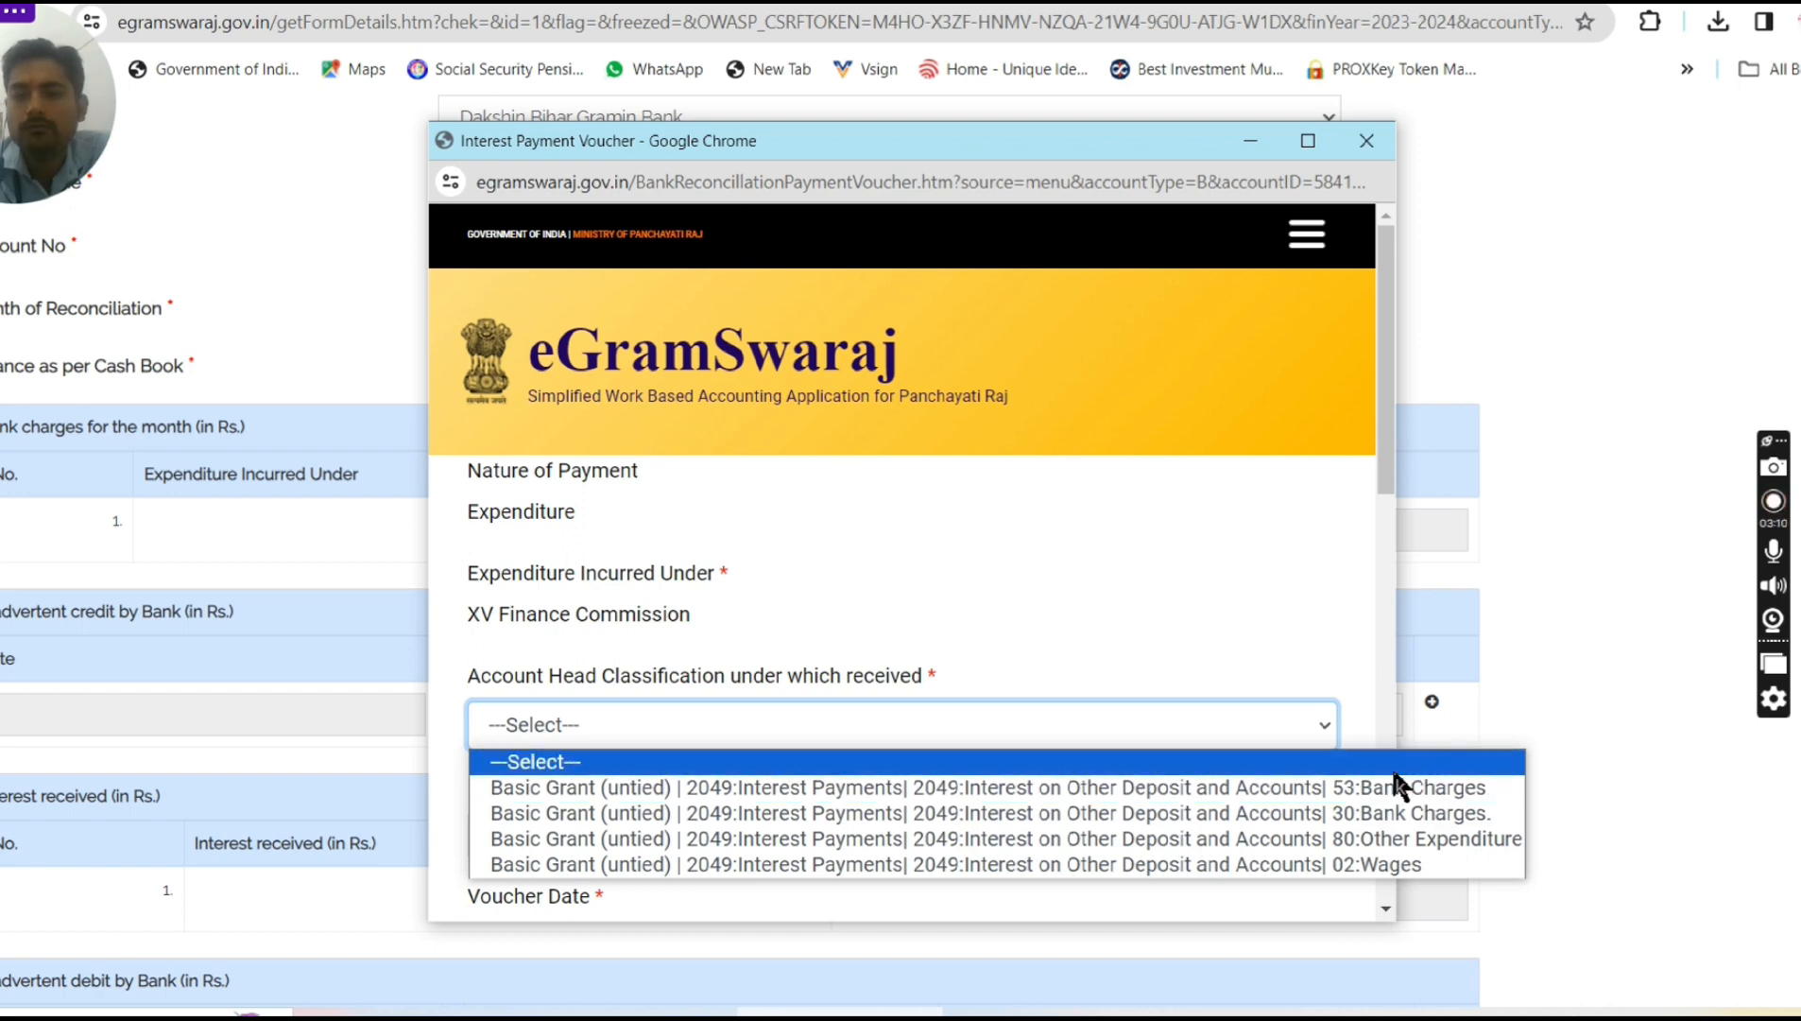
left_click(1115, 793)
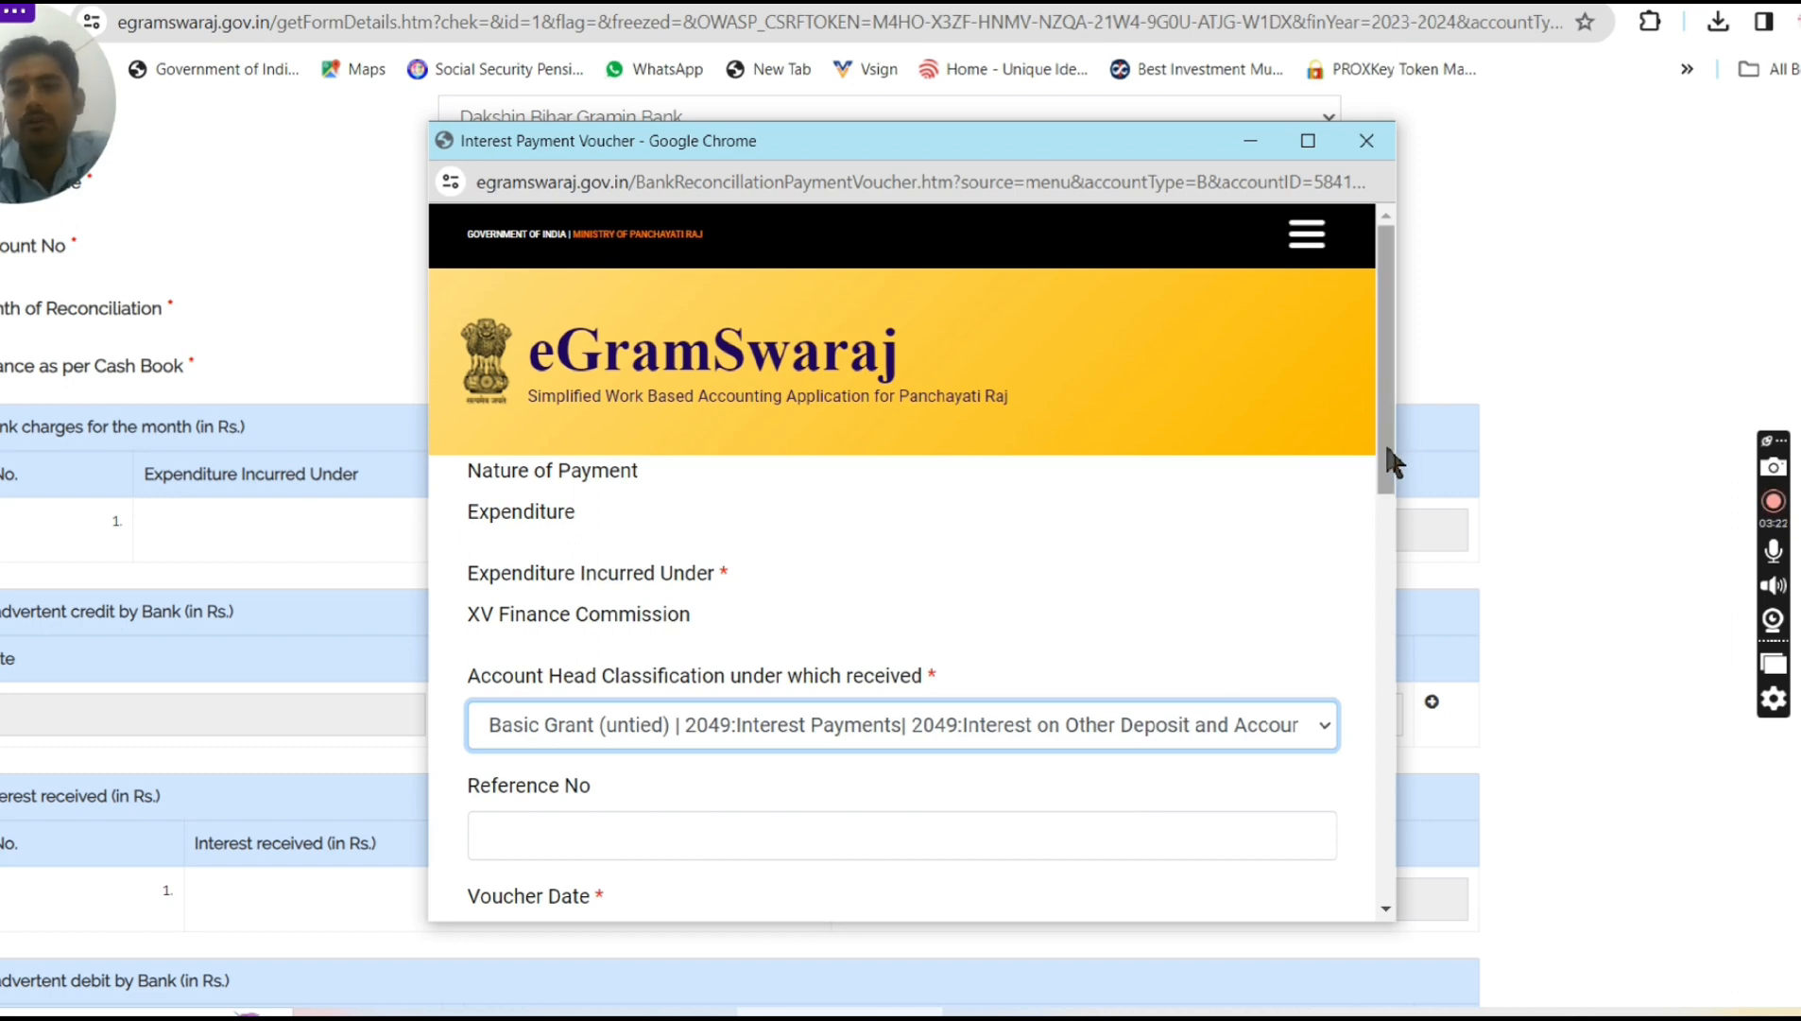
Set the total amount of the bank charges voucher to Rs. 17.70
scroll(1395, 501, "down", 2)
scroll(1395, 551, "down", 2)
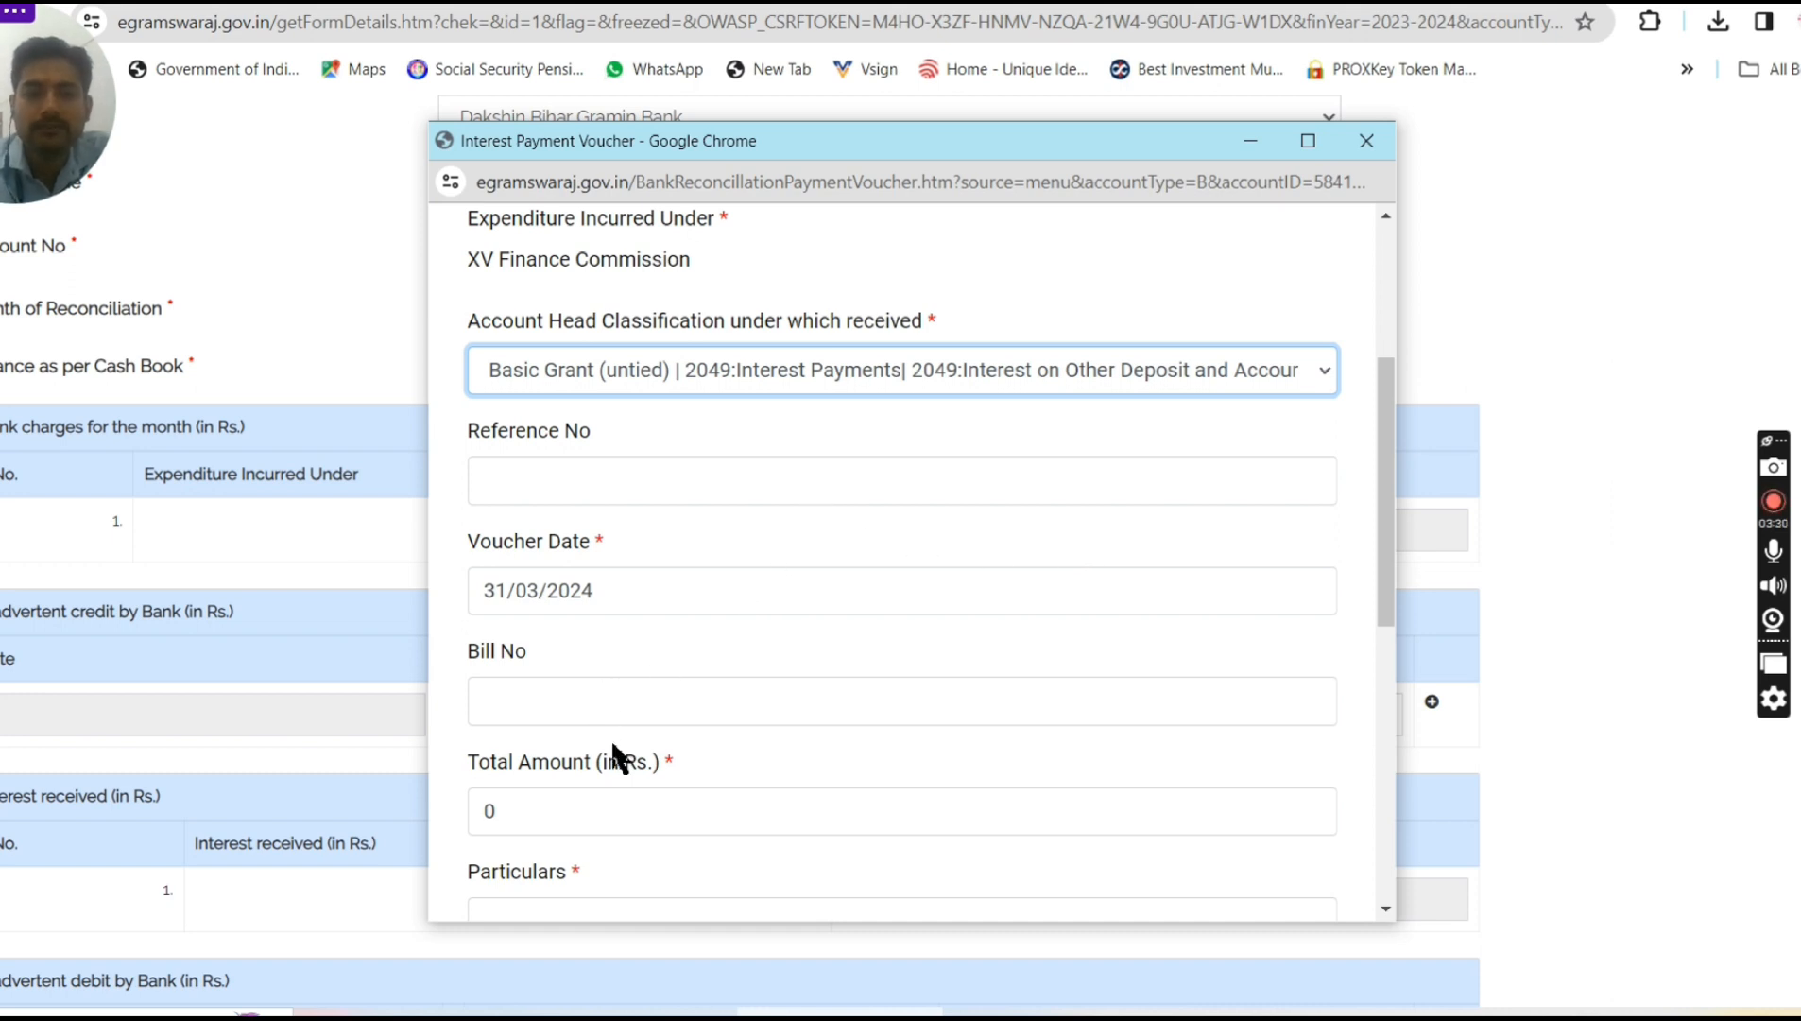
left_click(594, 809)
key("BackSpace")
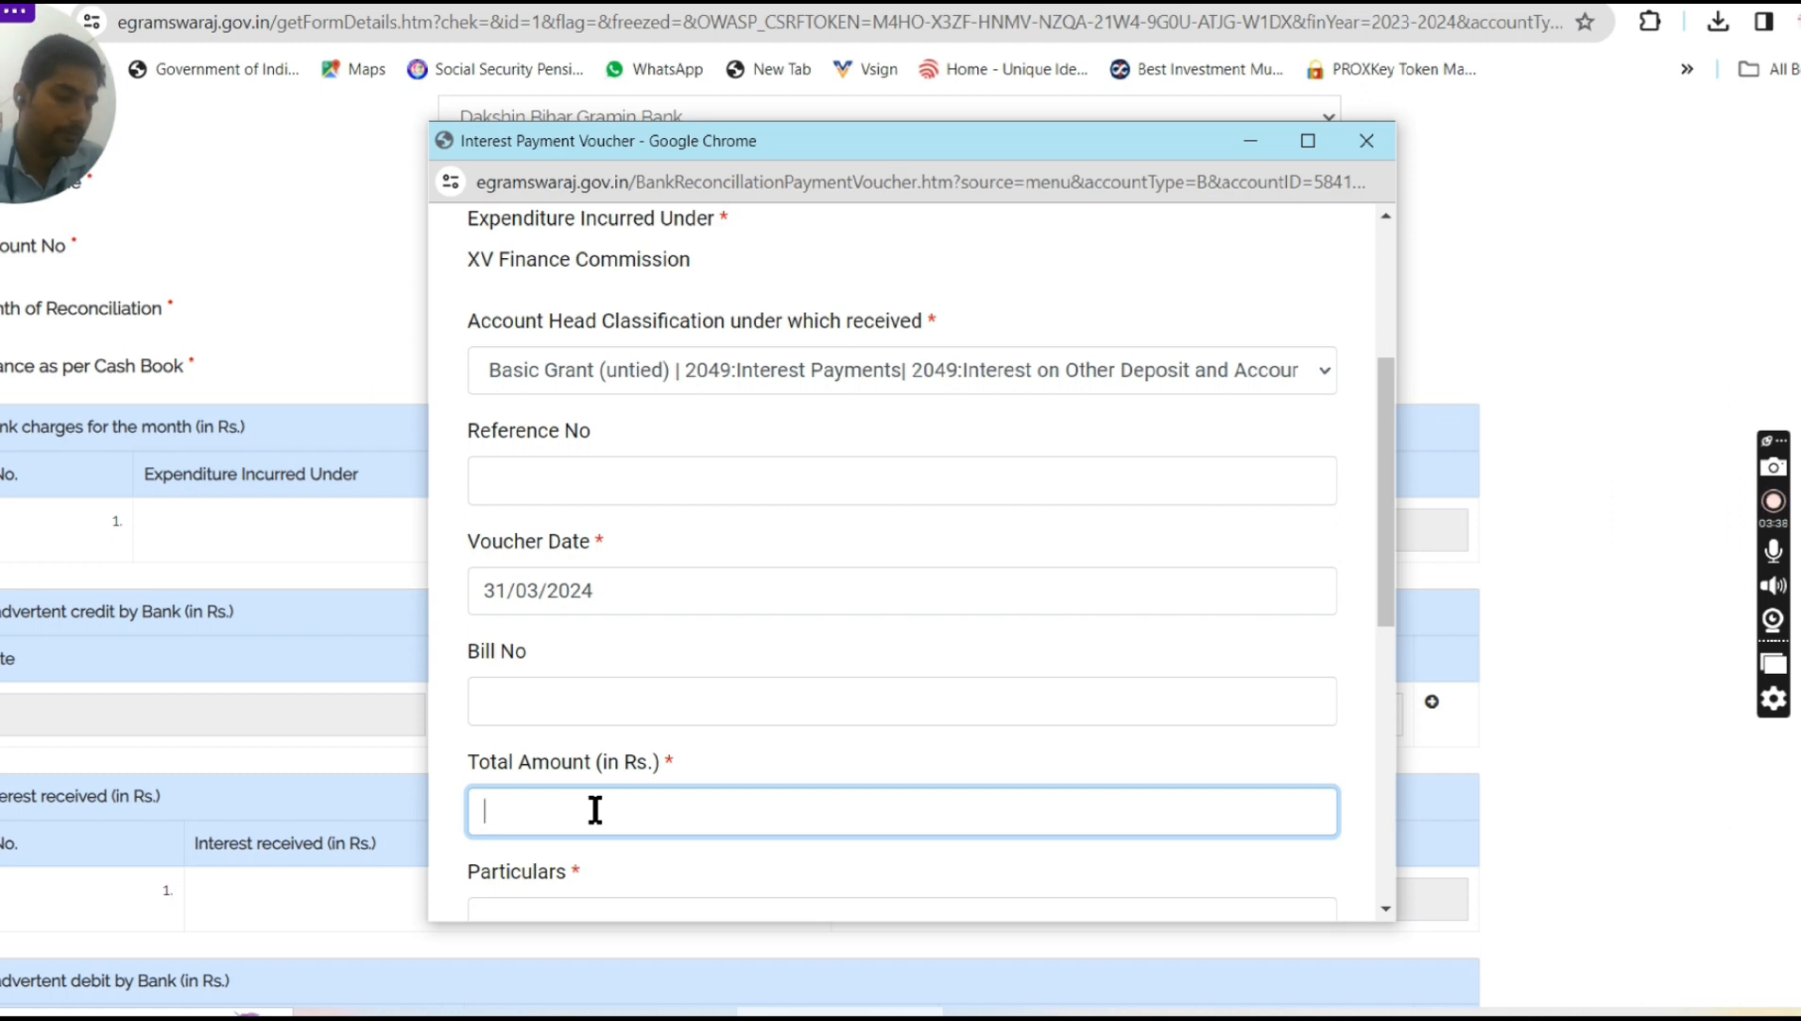
type("17.70")
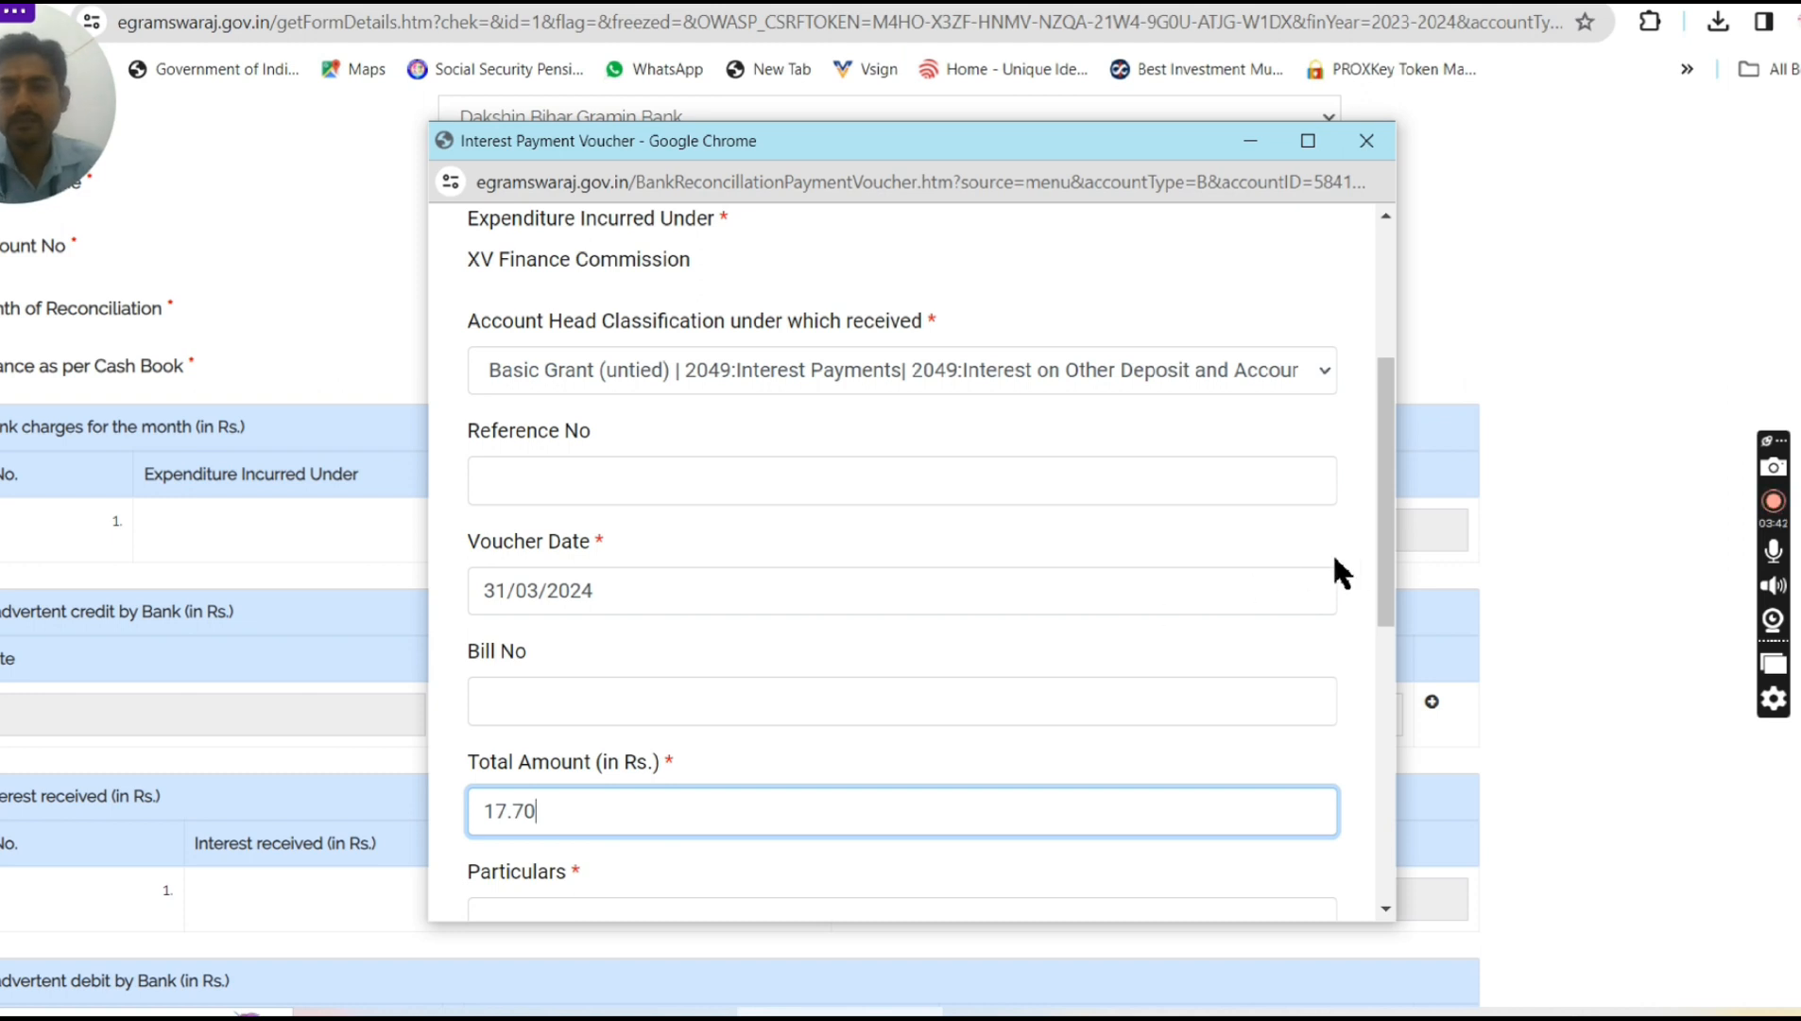
Enter "being bank charge has been taken" as the voucher's particulars and save the voucher
left_click_drag(1393, 575, 1395, 622)
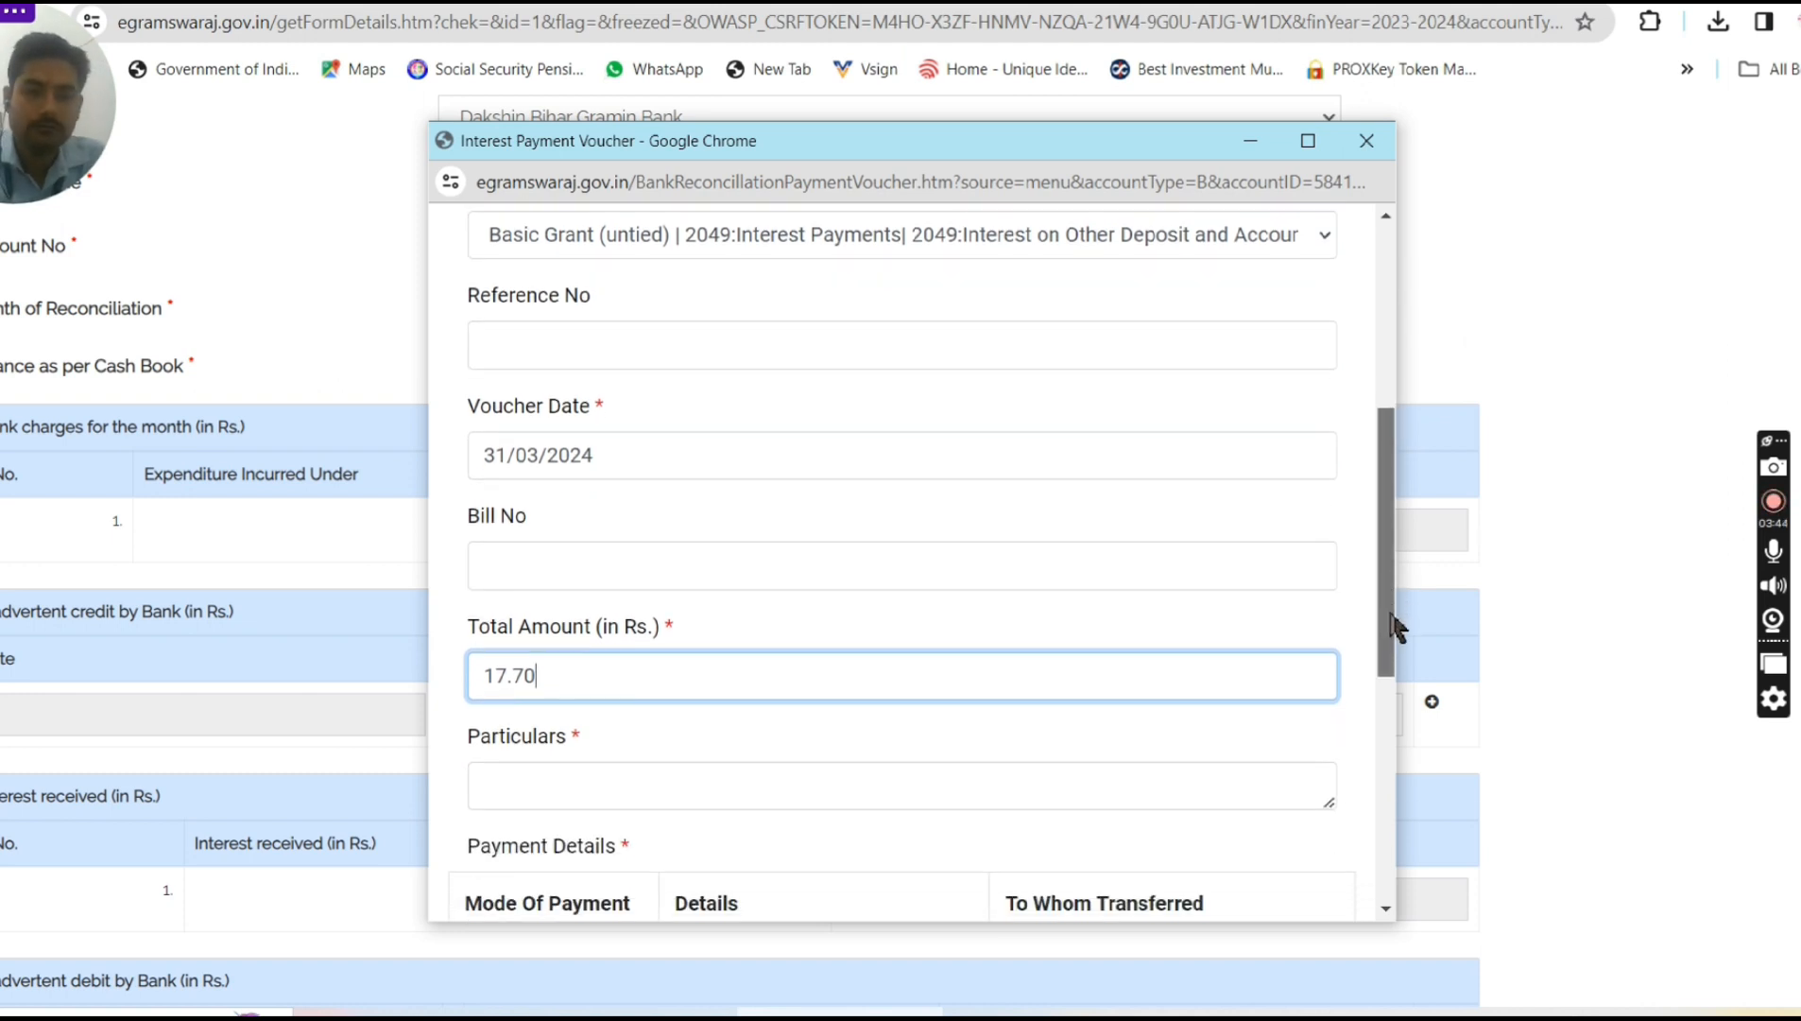
left_click(804, 798)
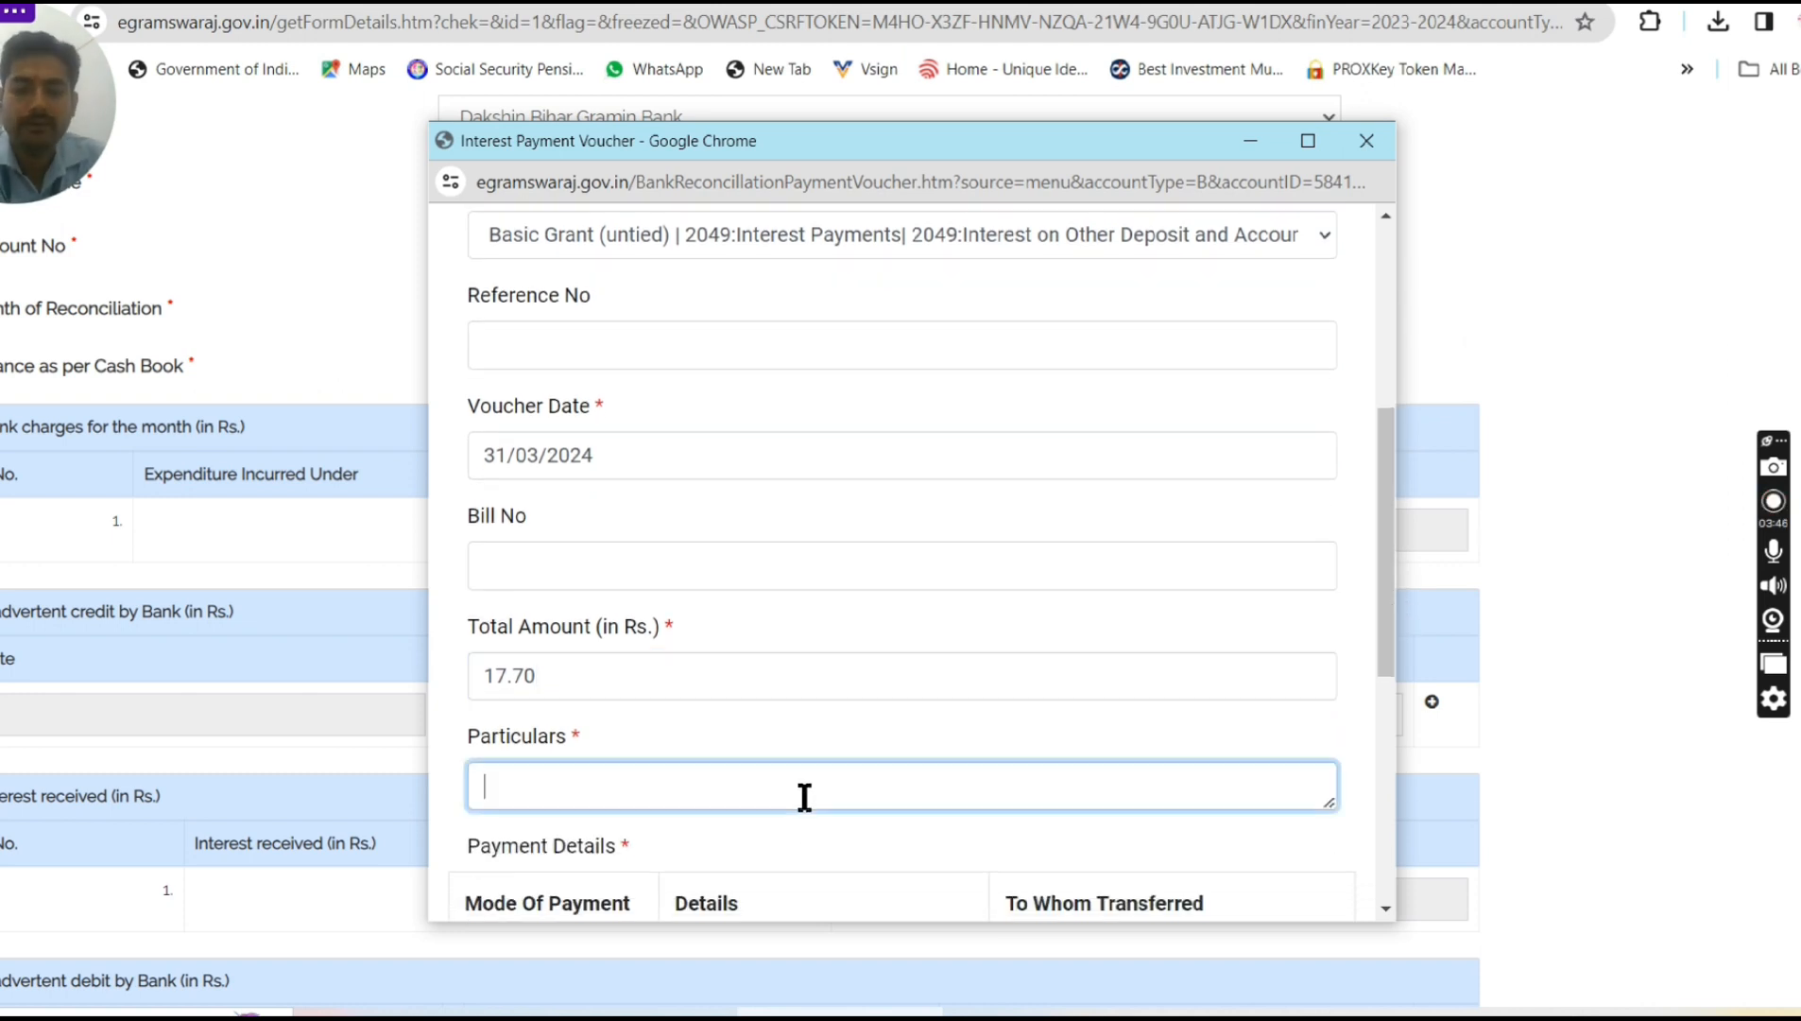
type("being")
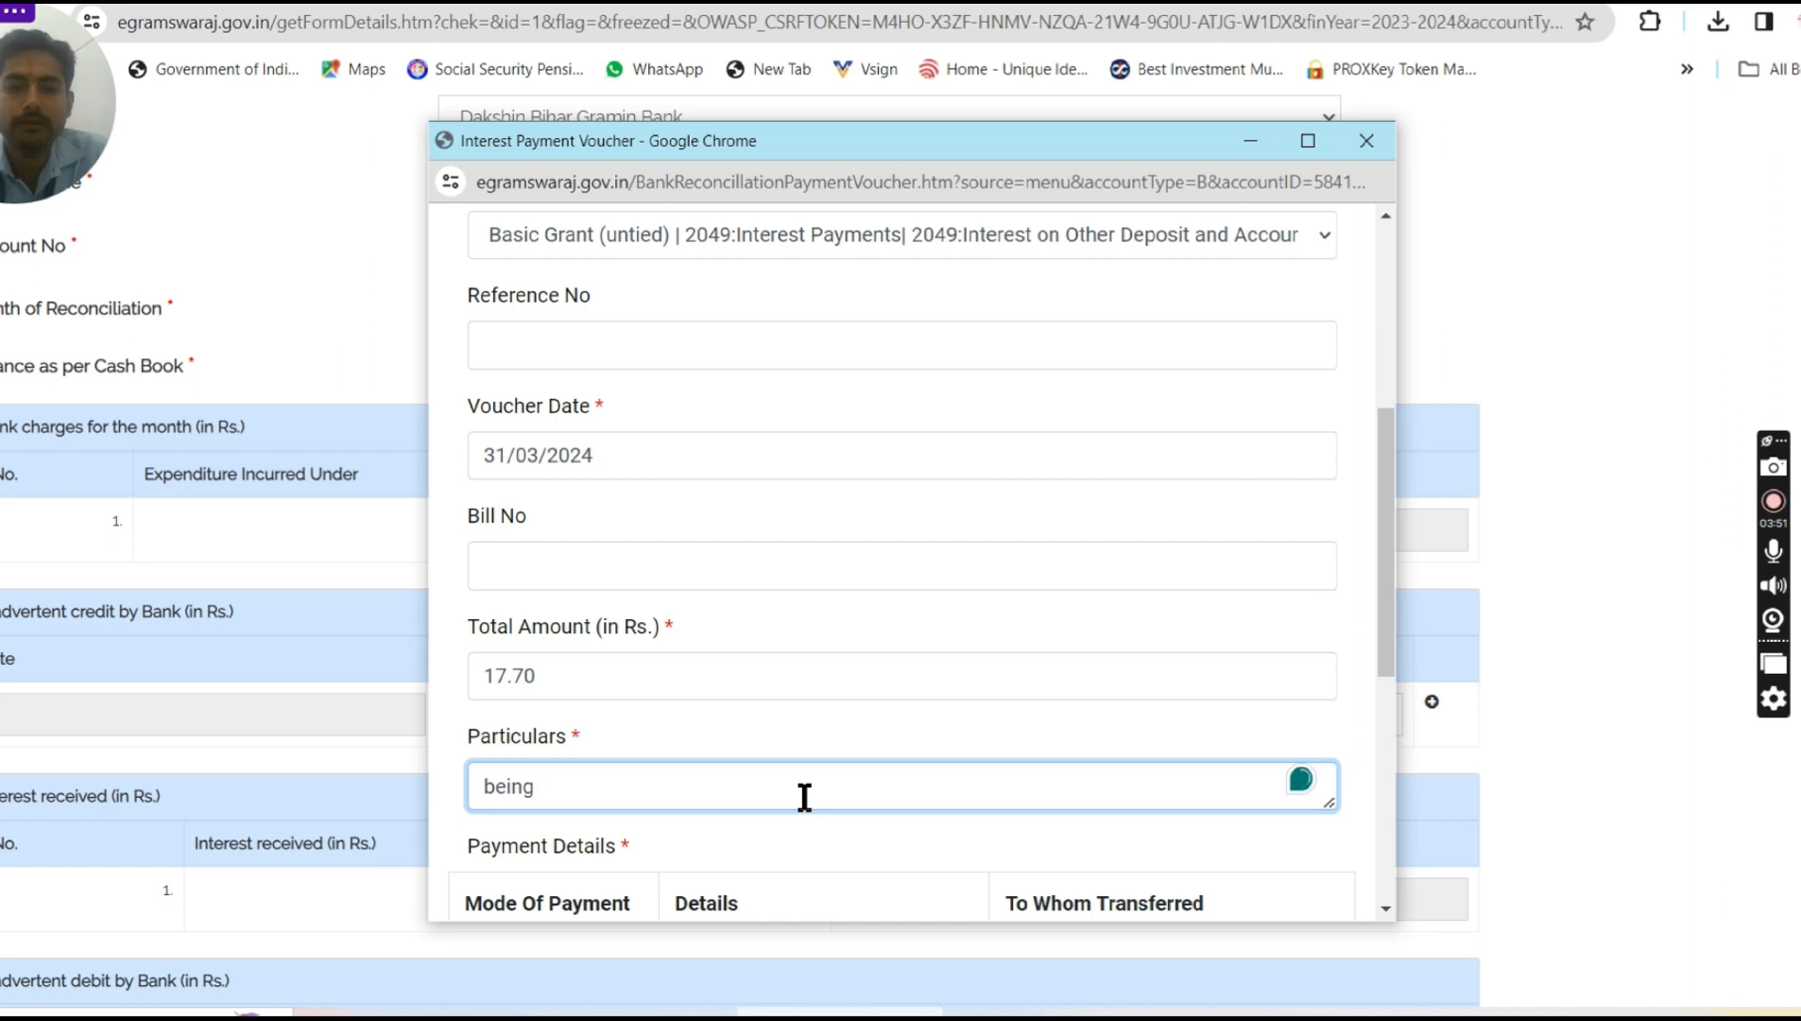
type(" ban")
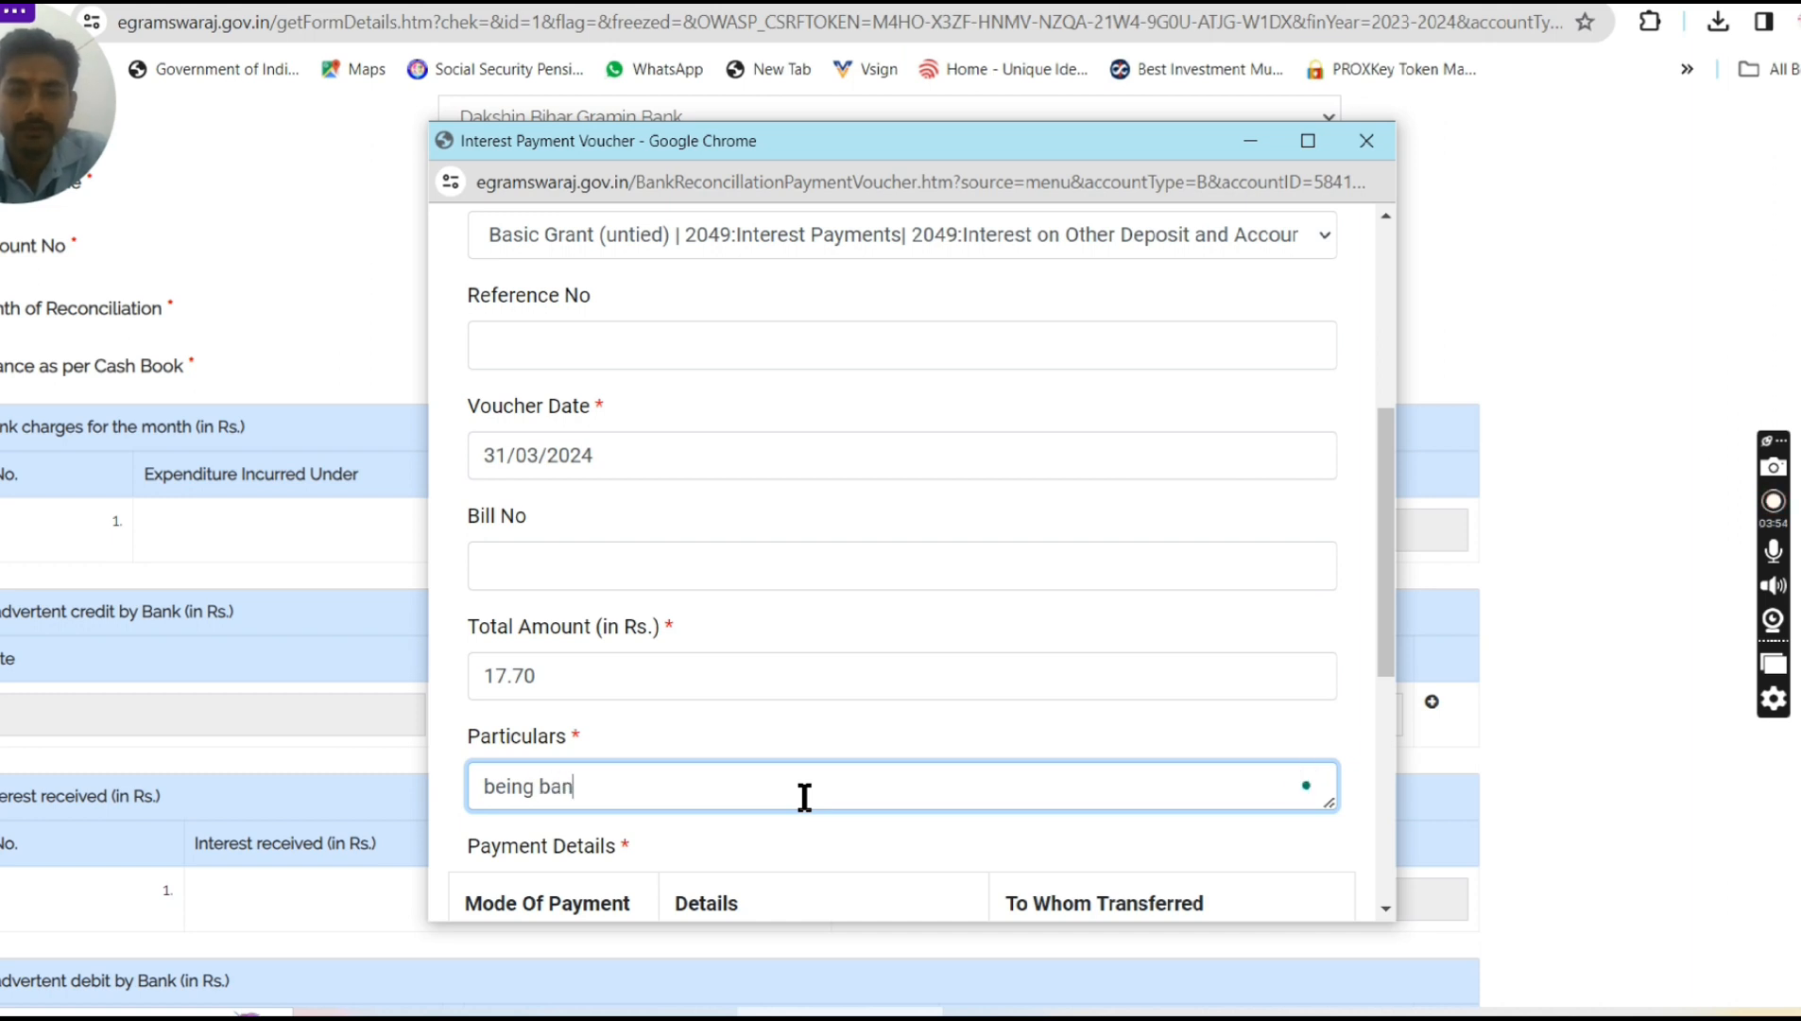
type("k charge ")
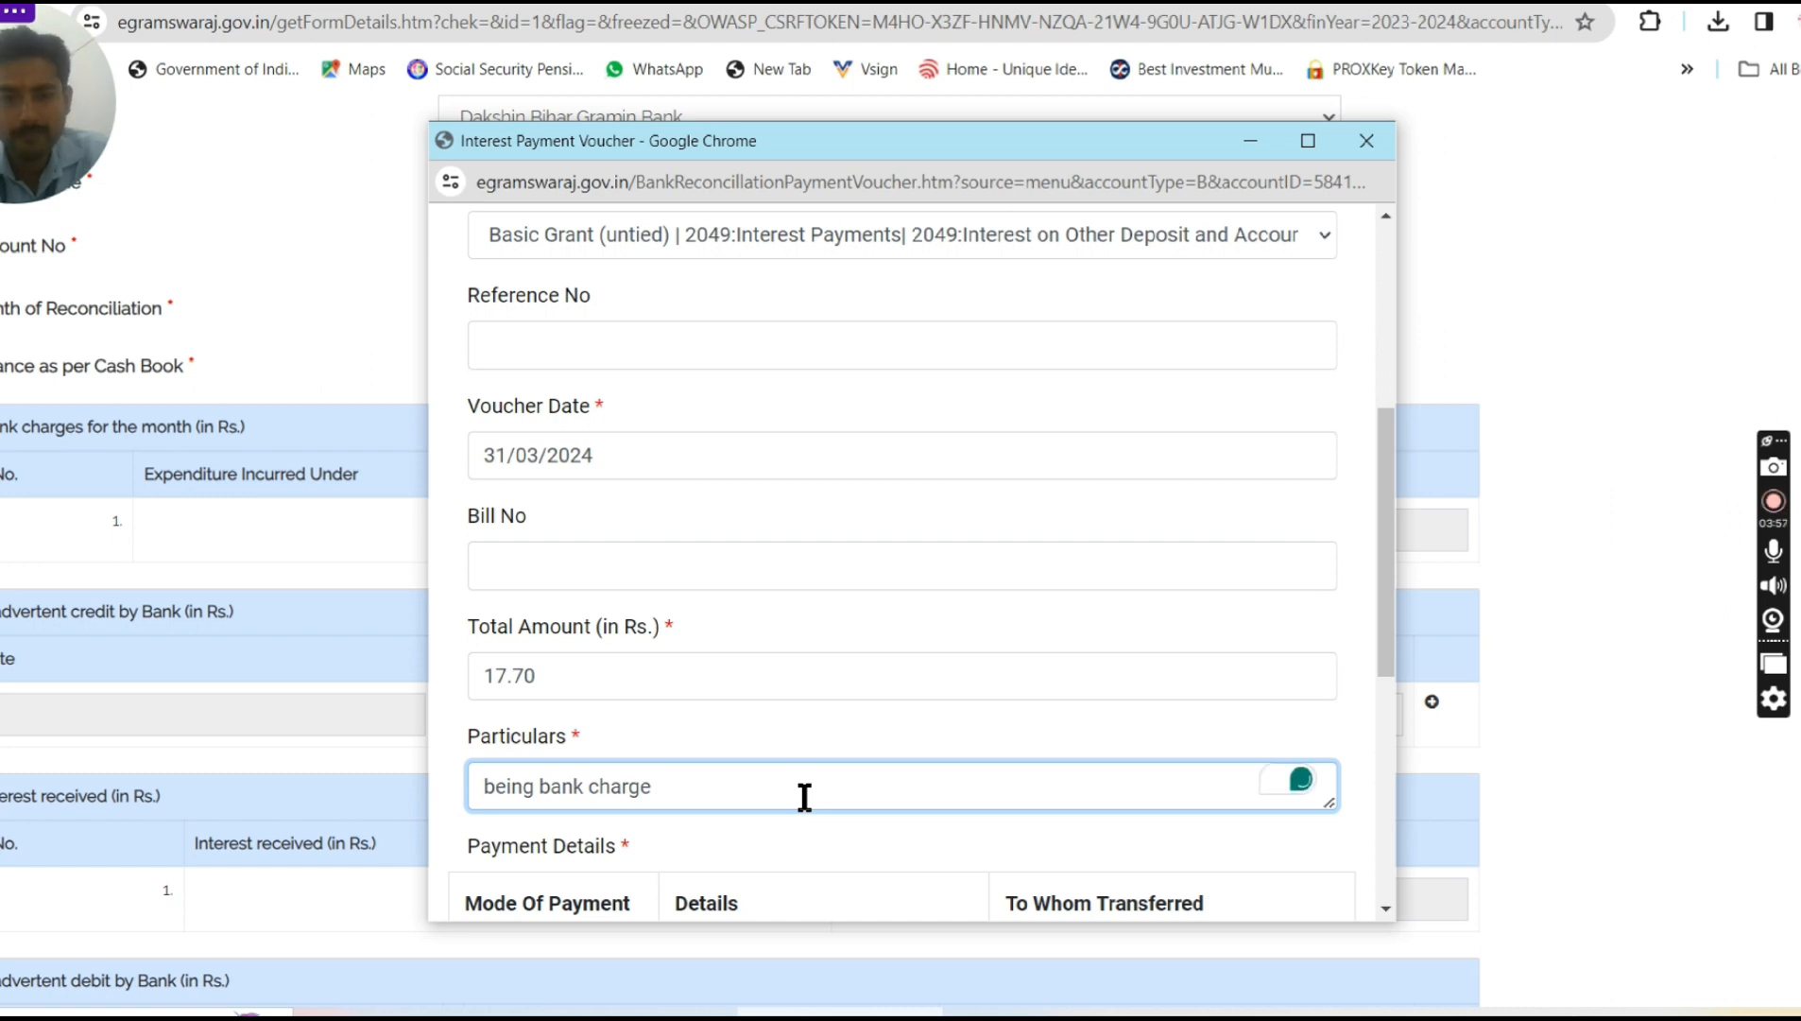
type("has been")
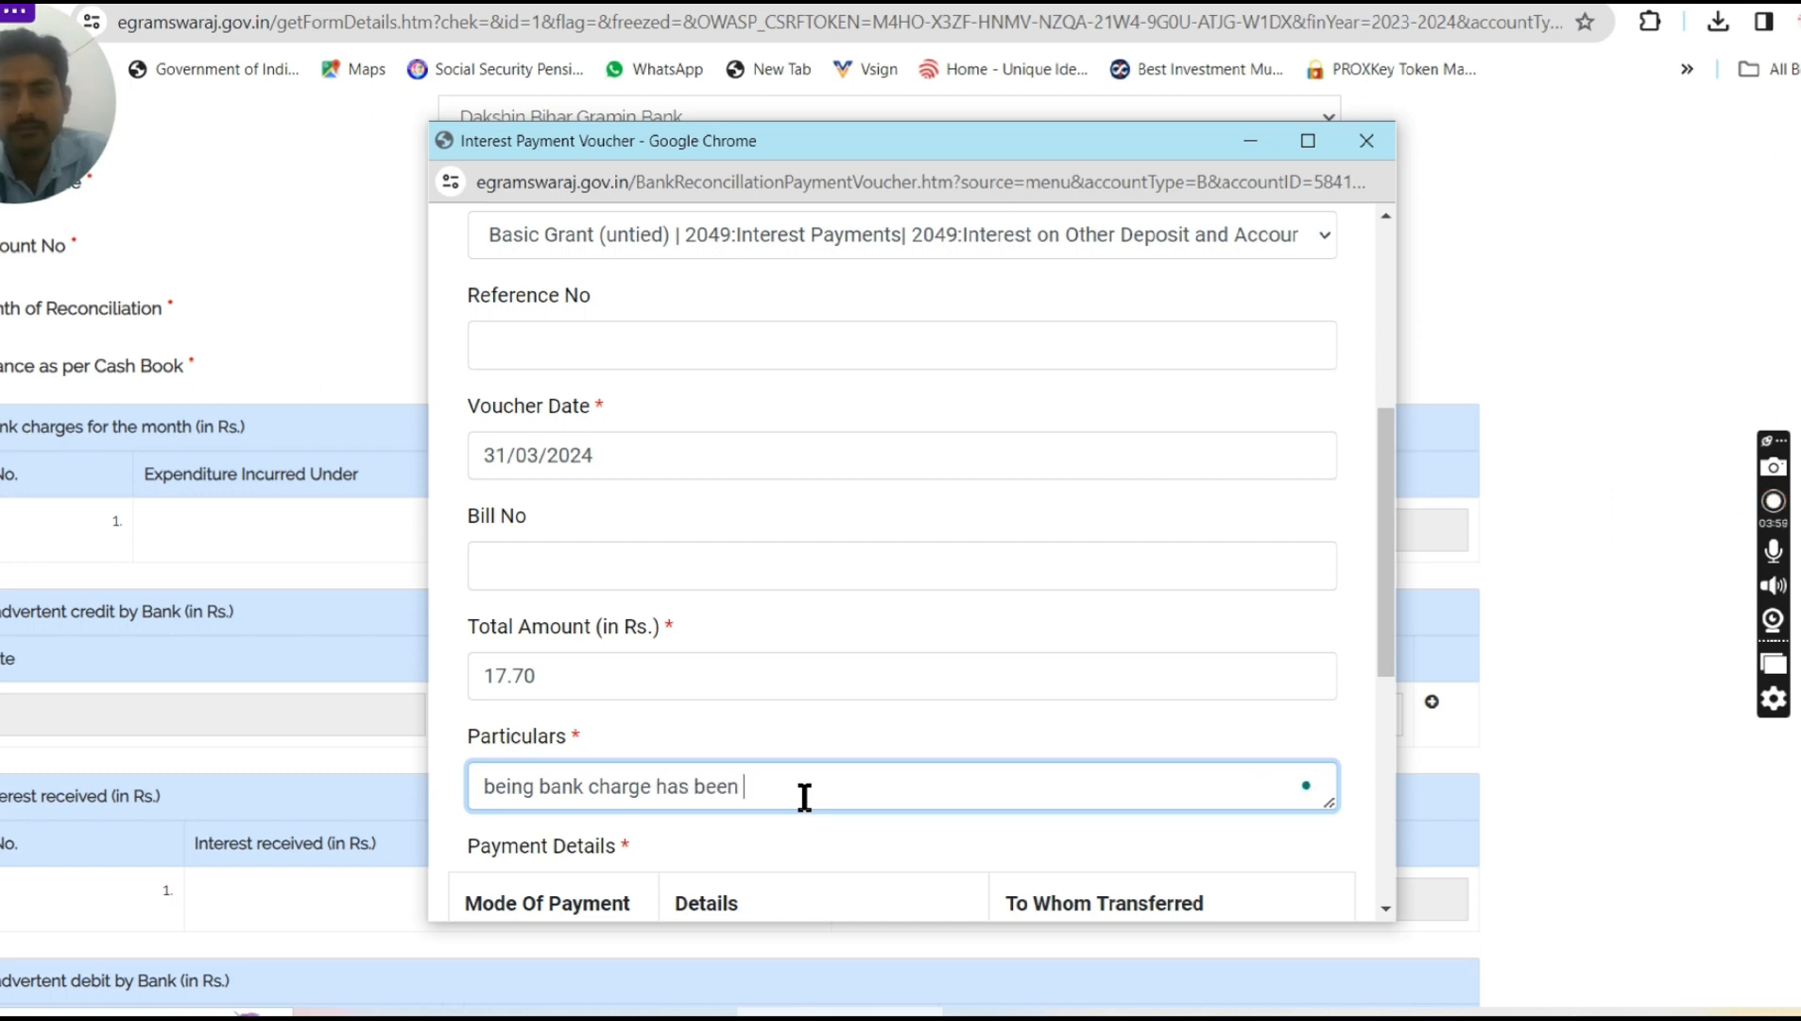
type(" taken")
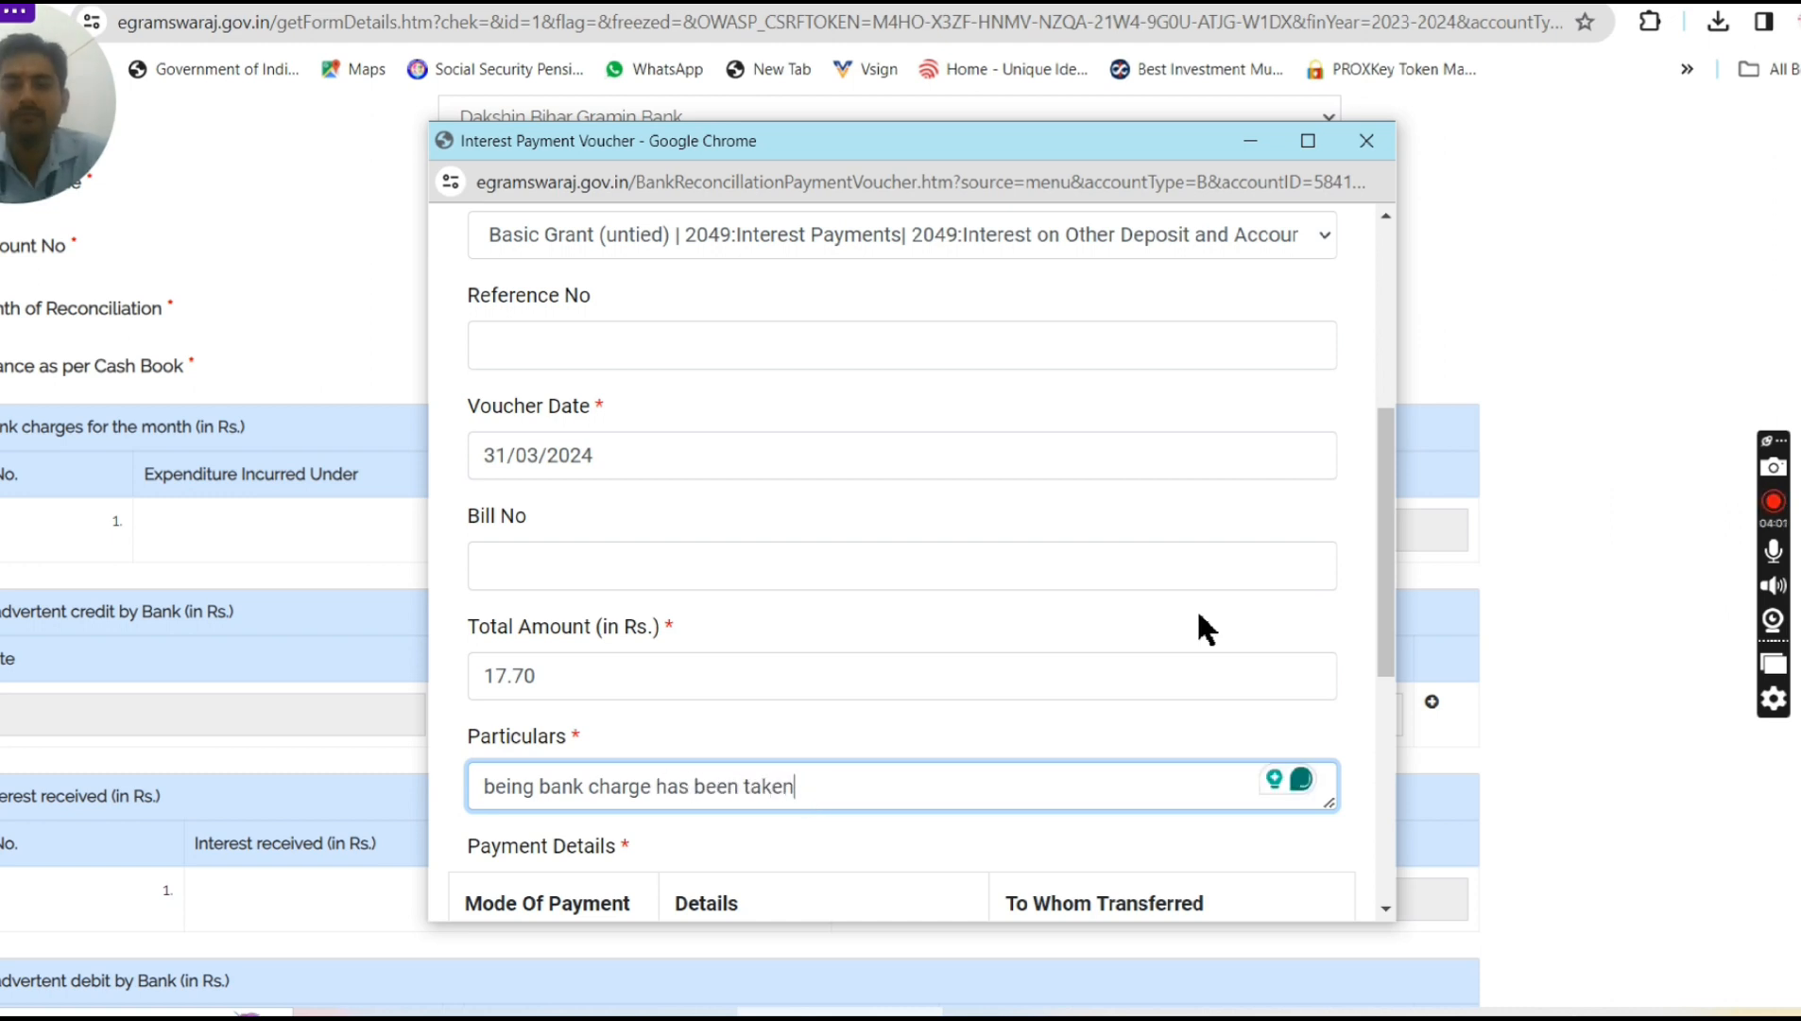
left_click(845, 845)
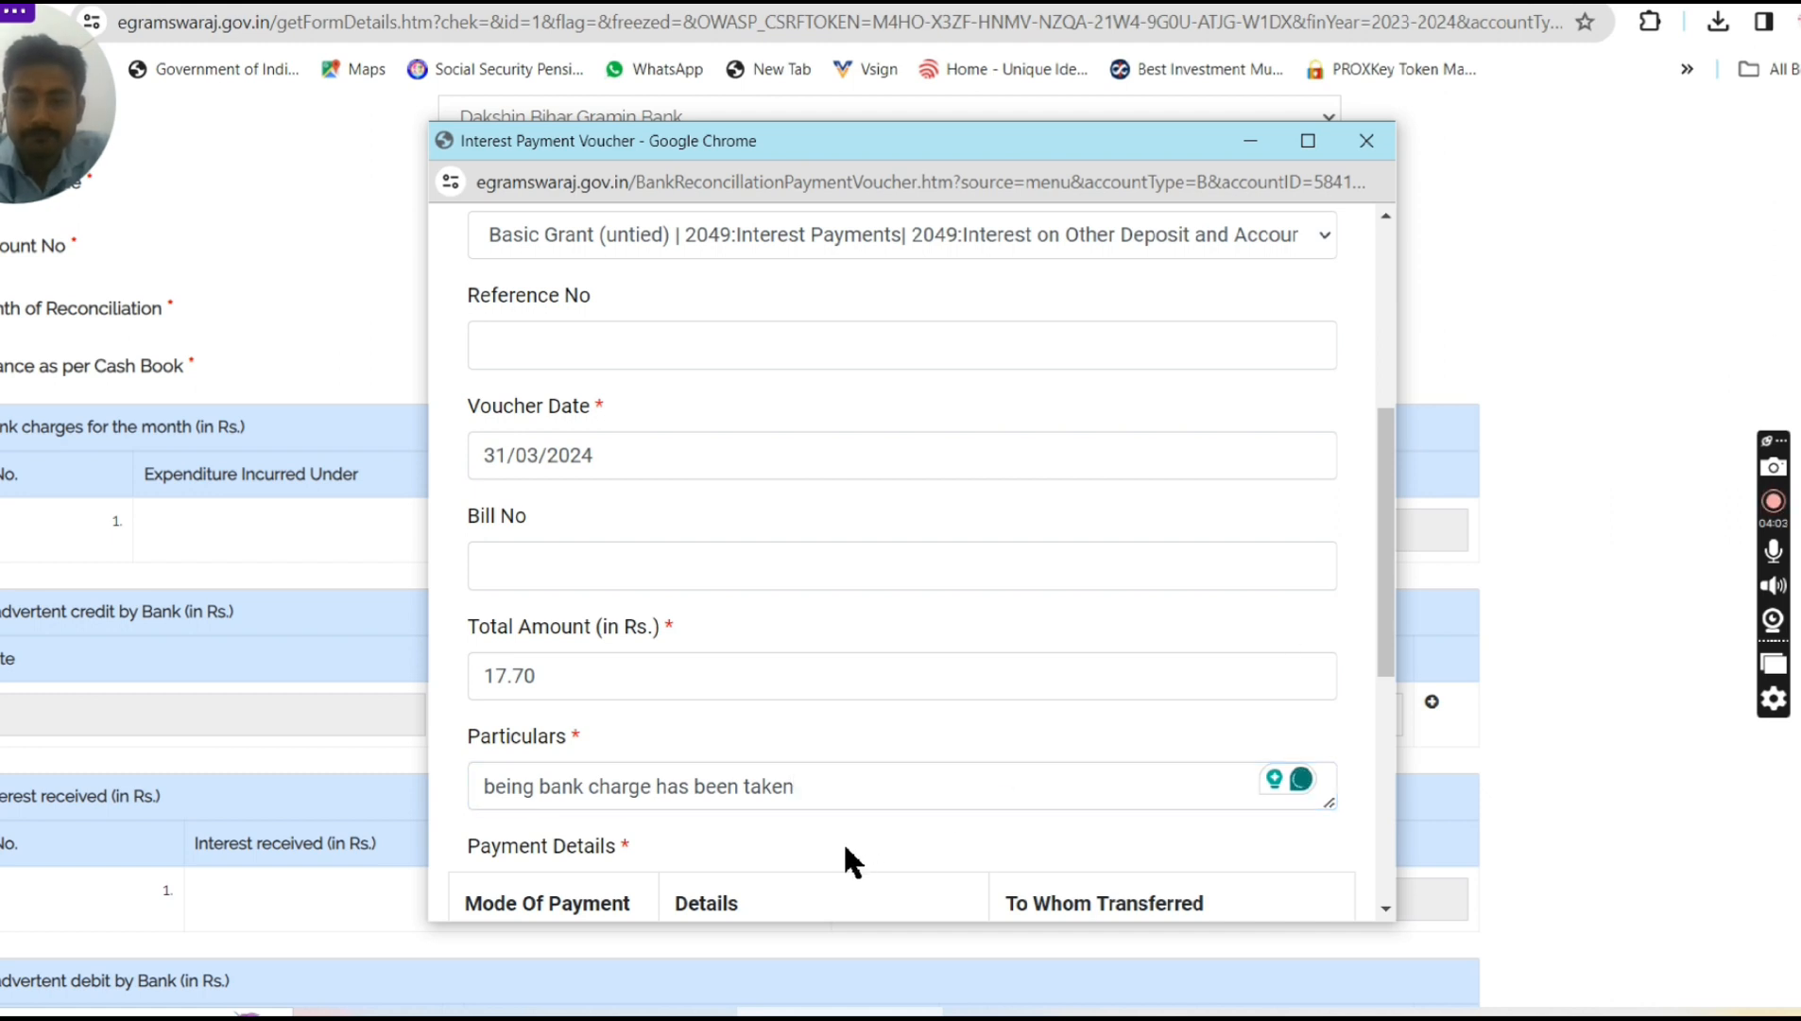
left_click_drag(1391, 611, 1395, 756)
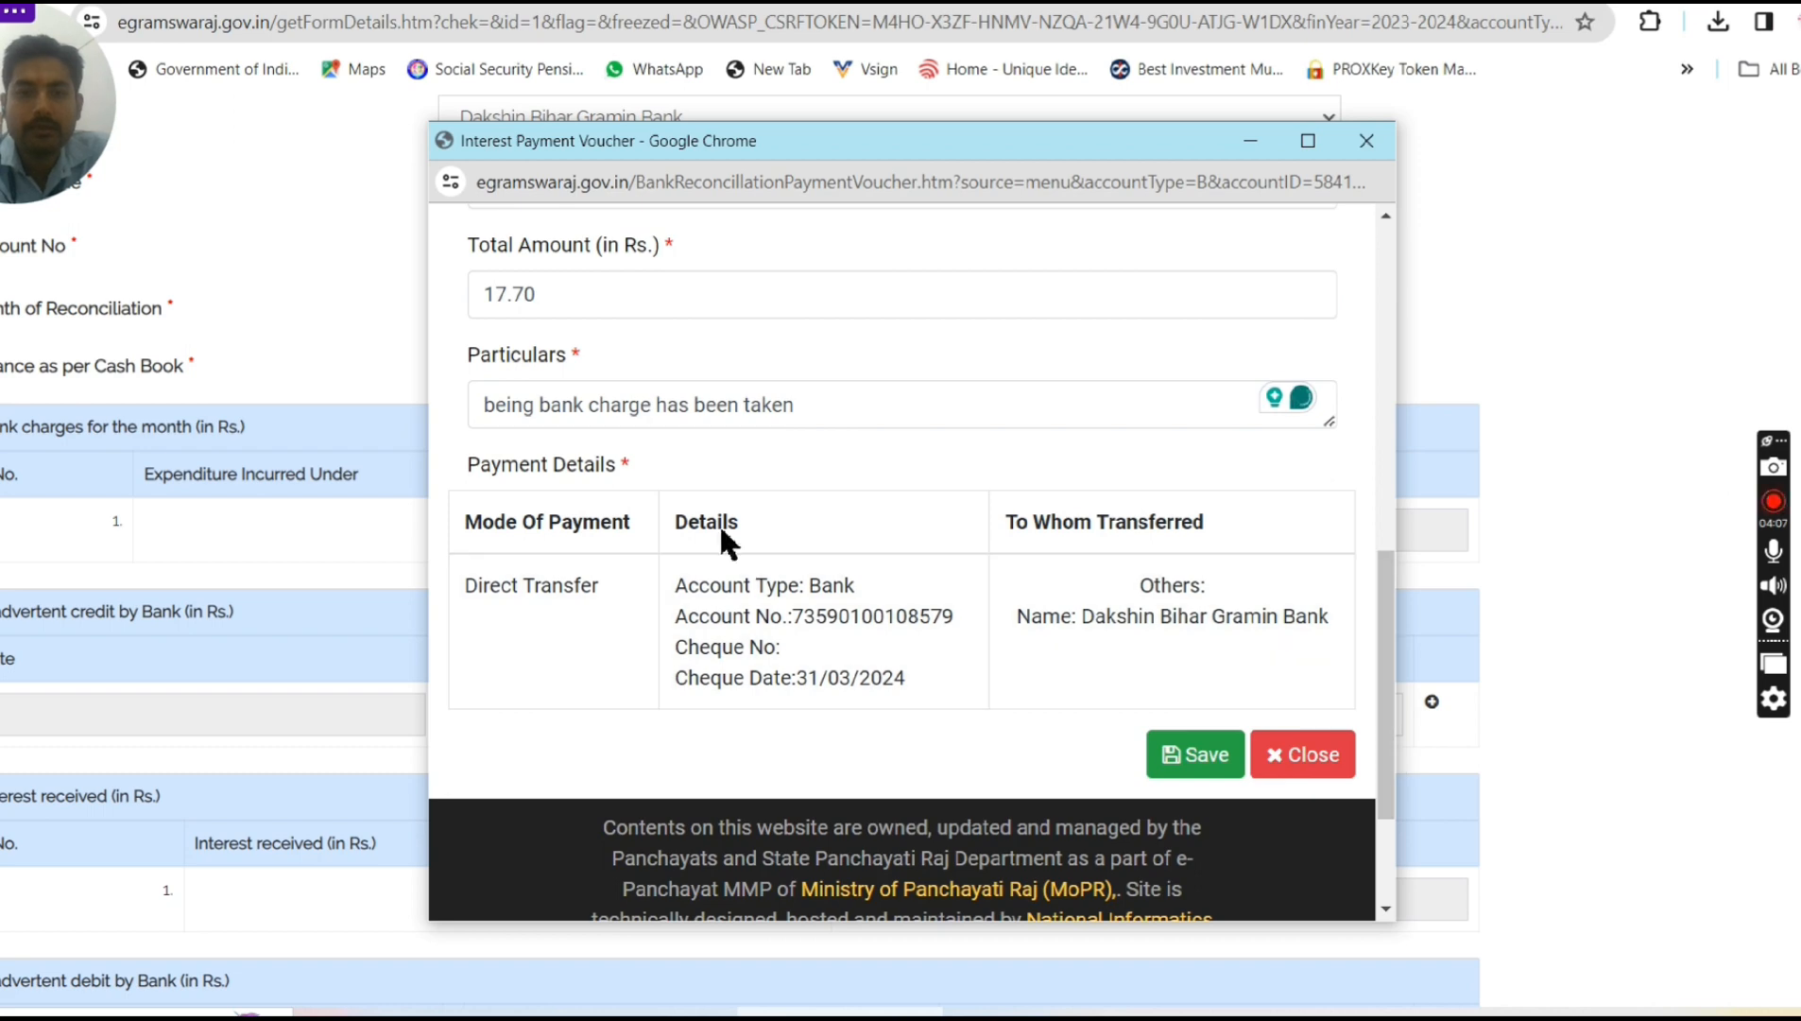
left_click(1206, 760)
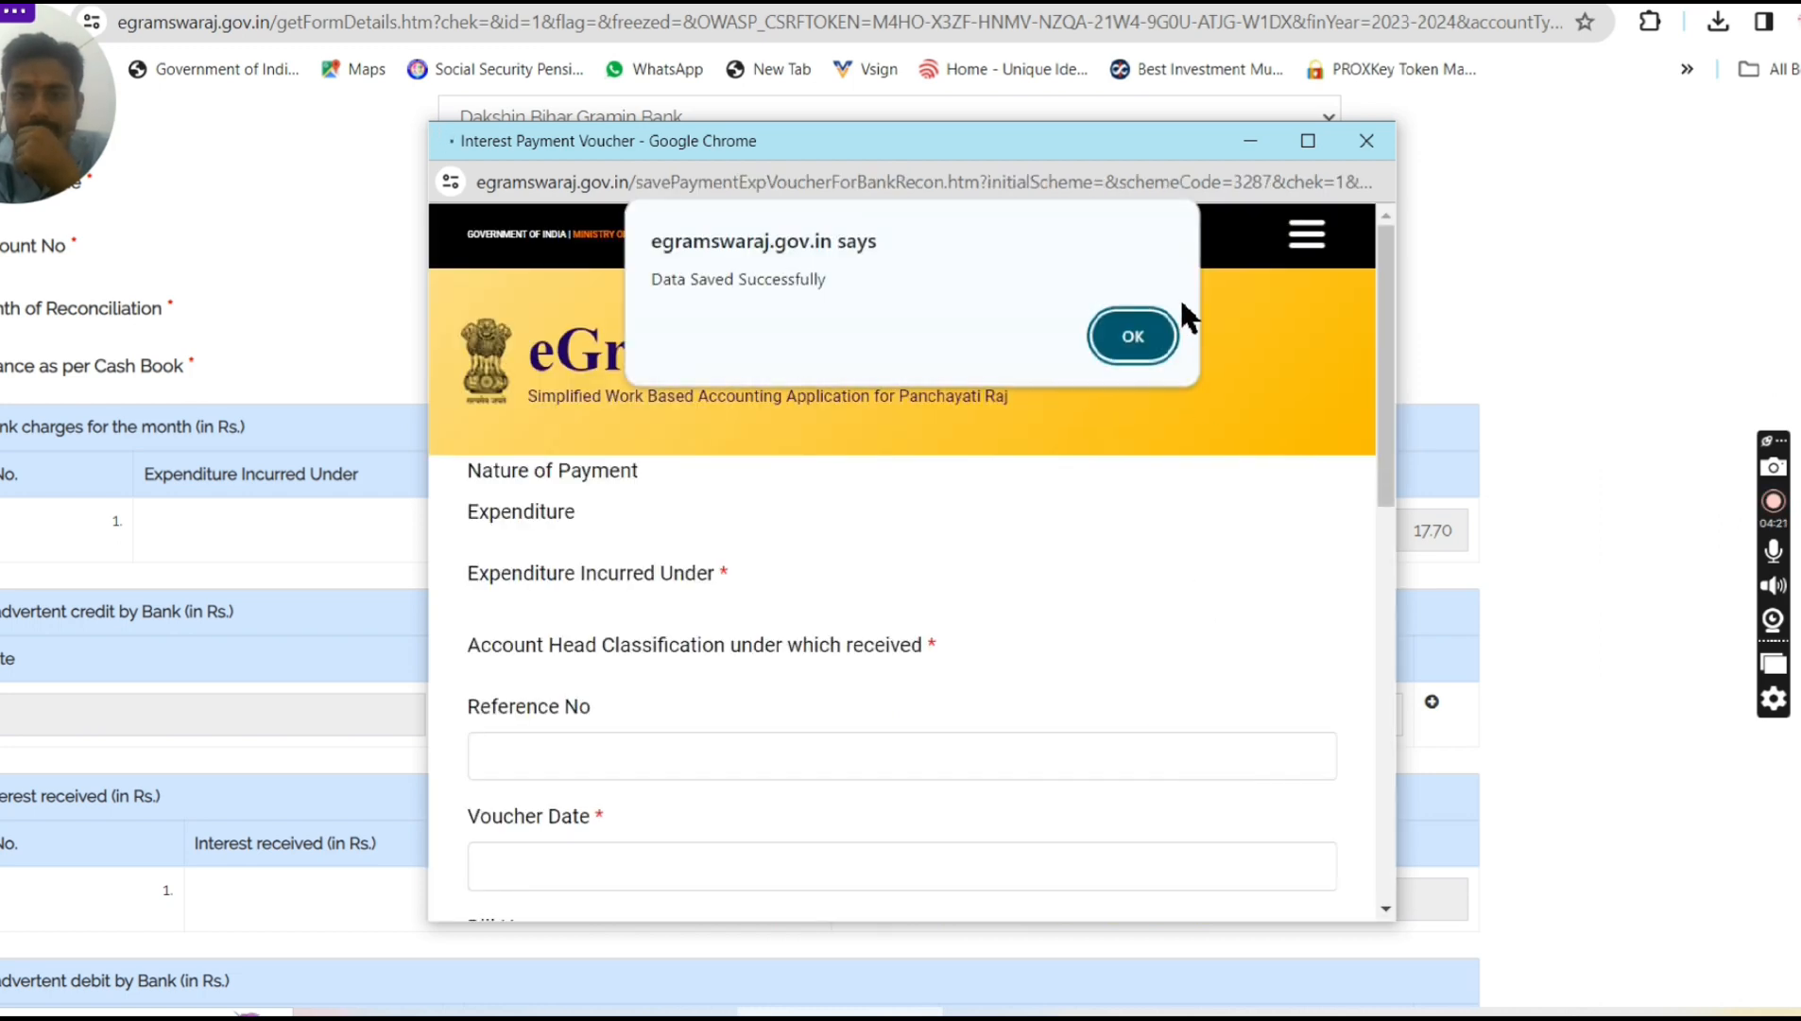
Acknowledge the saved bank charges voucher and return to the reconciliation form
left_click(1137, 359)
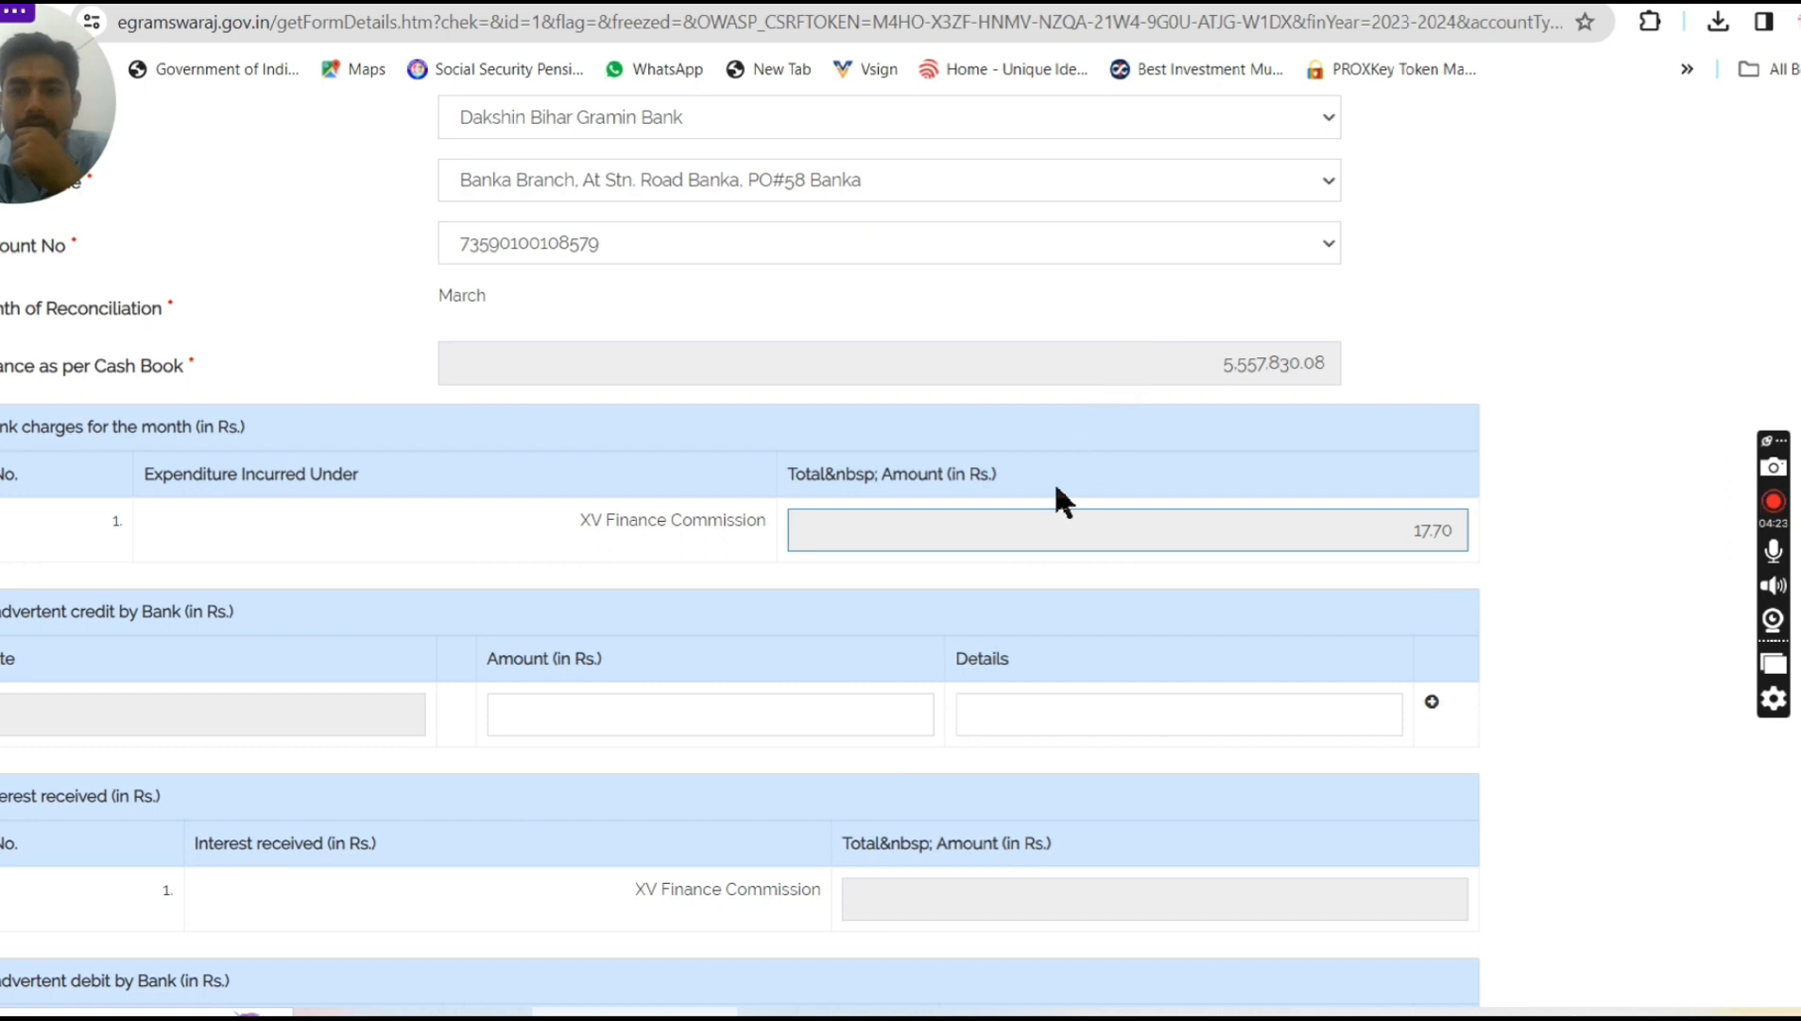
left_click(1450, 537)
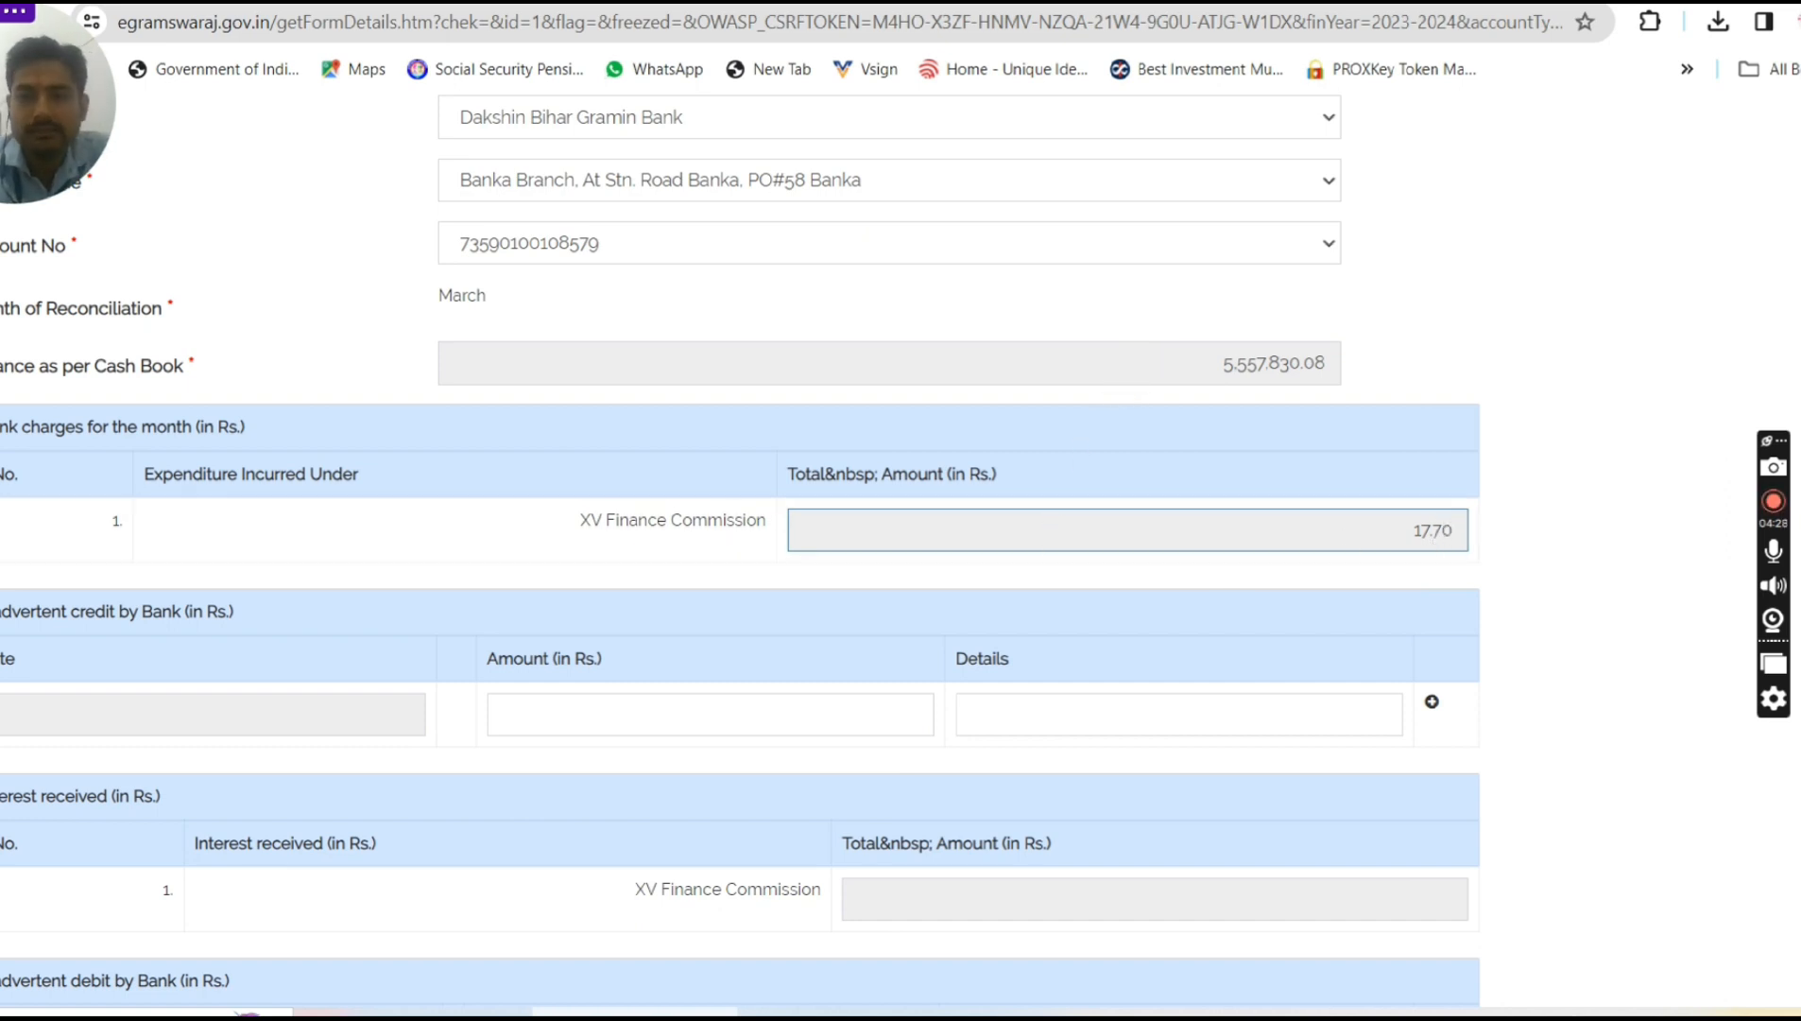
Open the XV Finance Commission interest receipt and set its account head to Tied Grant, Interest on Bank Deposit, 37:Bank Interest Received
scroll(739, 553, "down", 3)
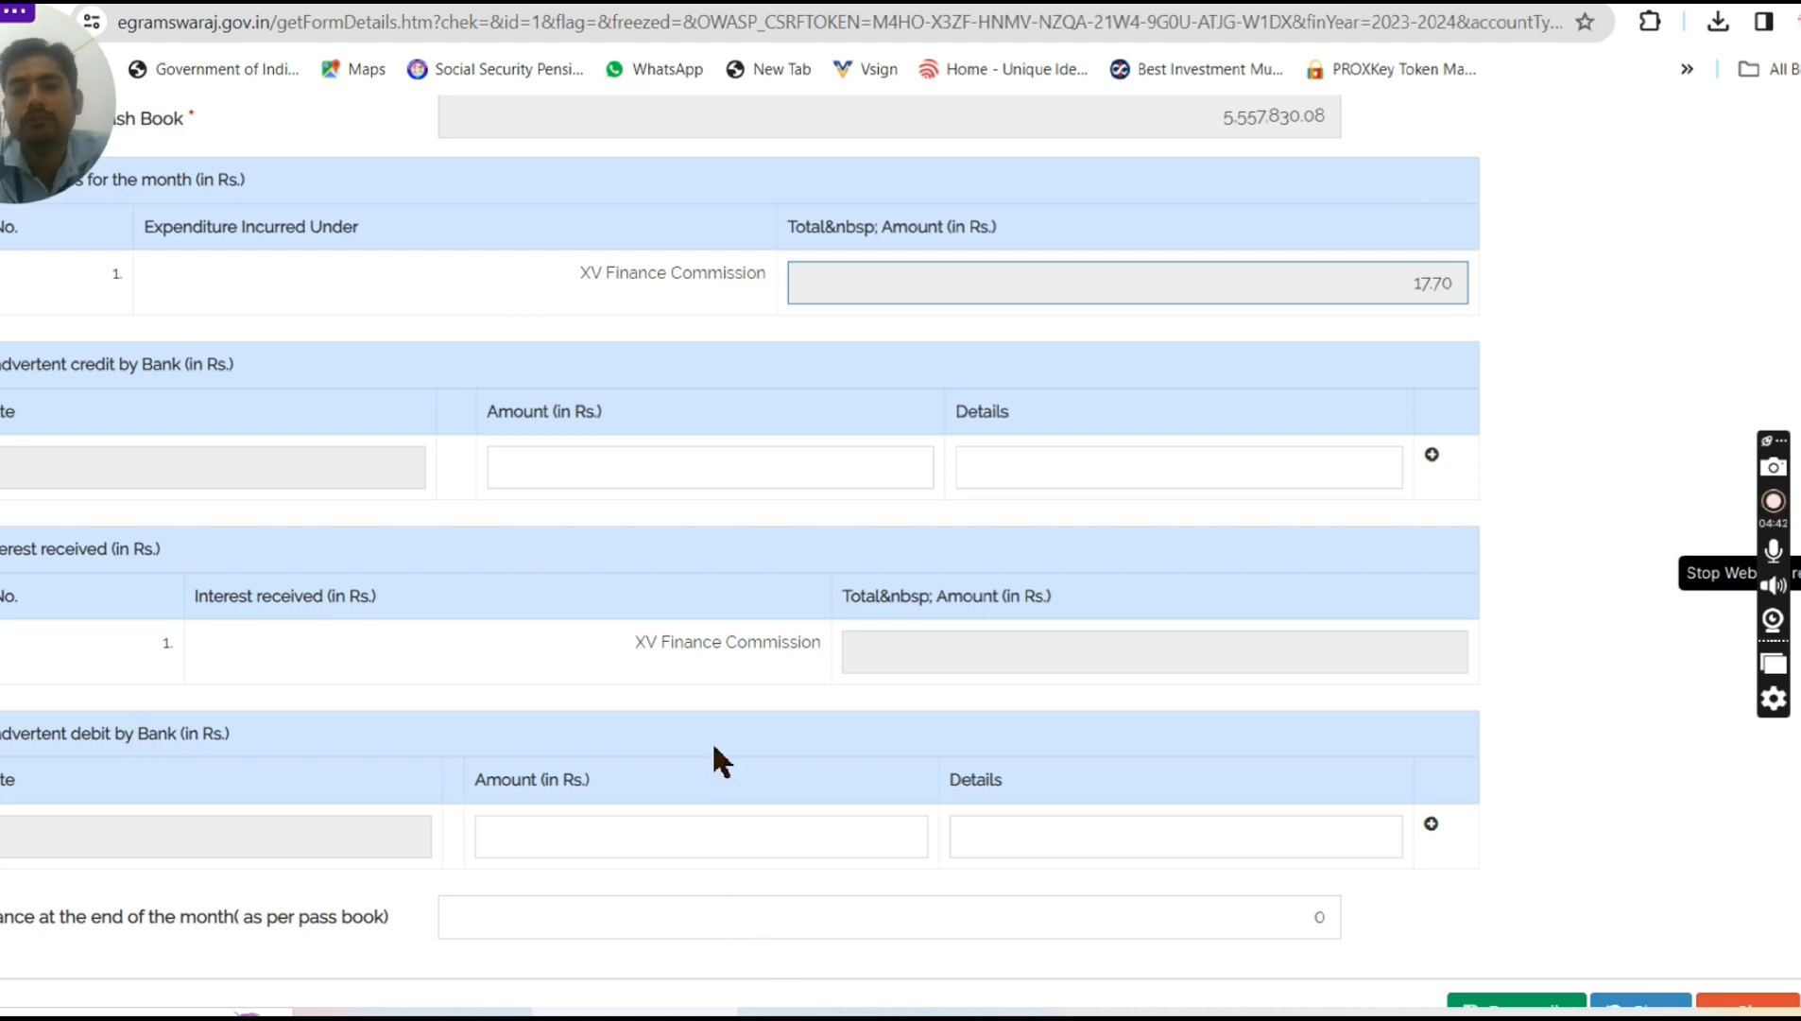
left_click(927, 661)
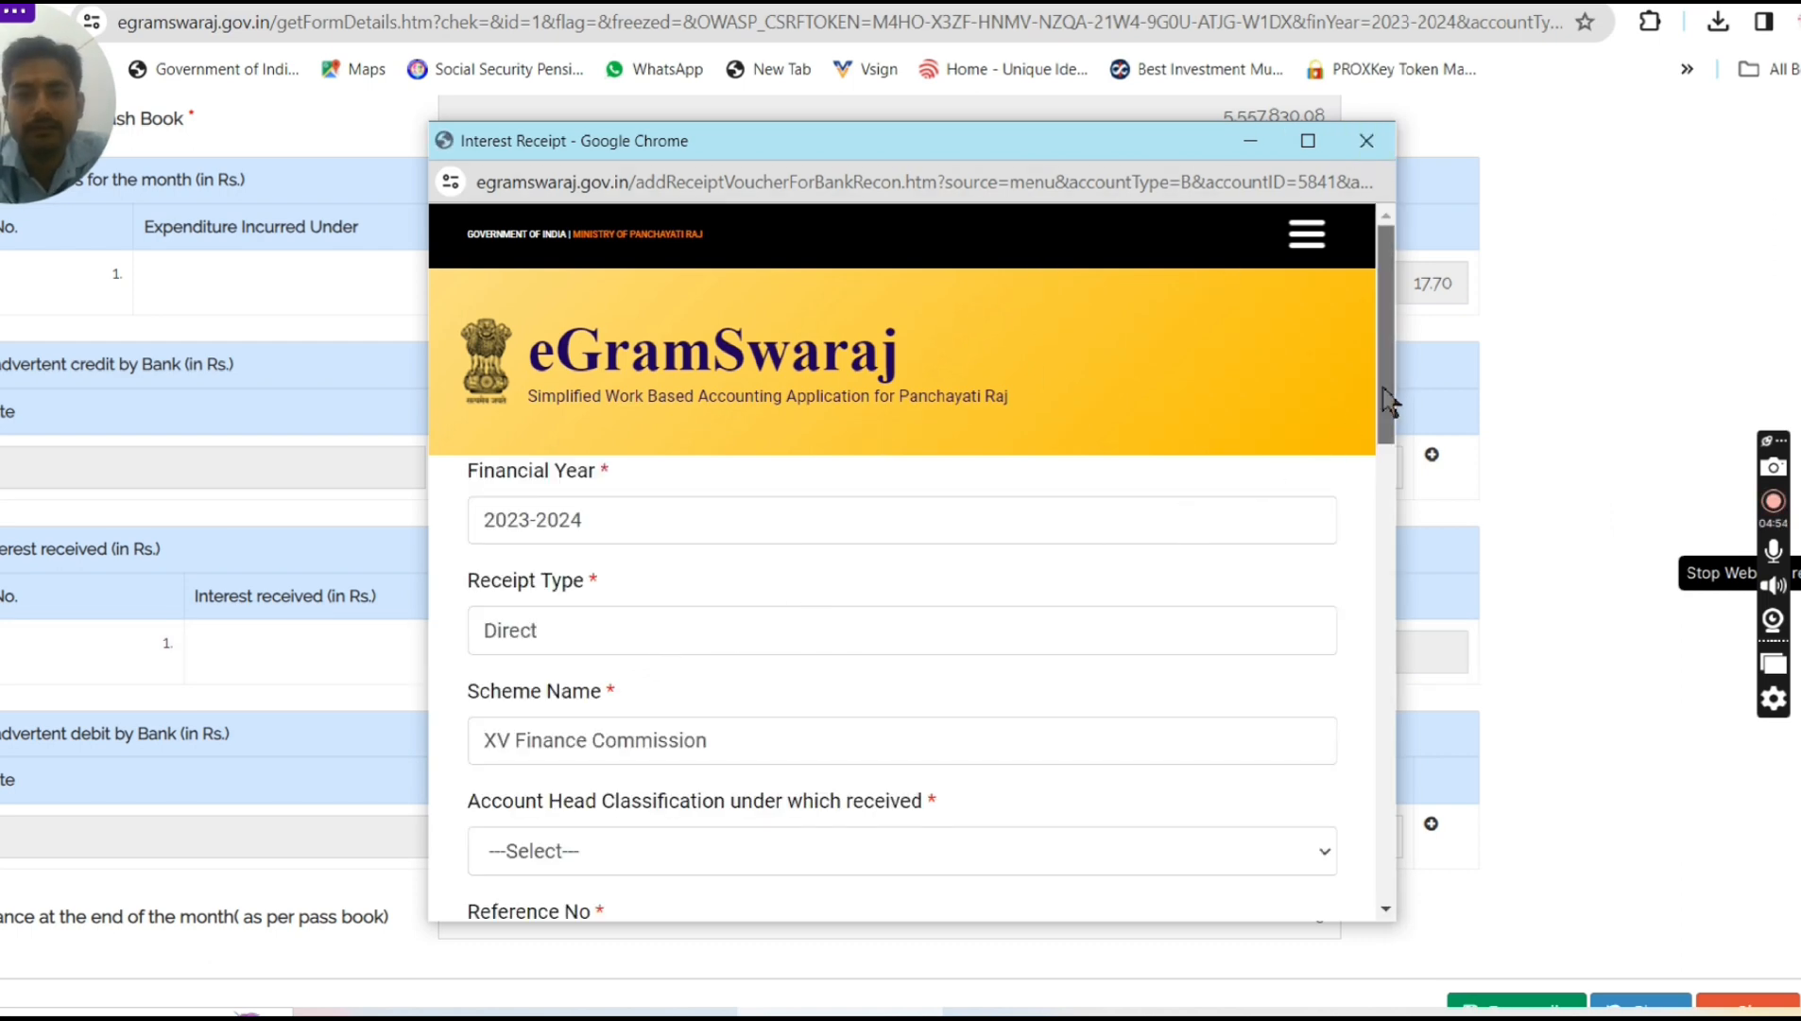
left_click_drag(1386, 380, 1387, 487)
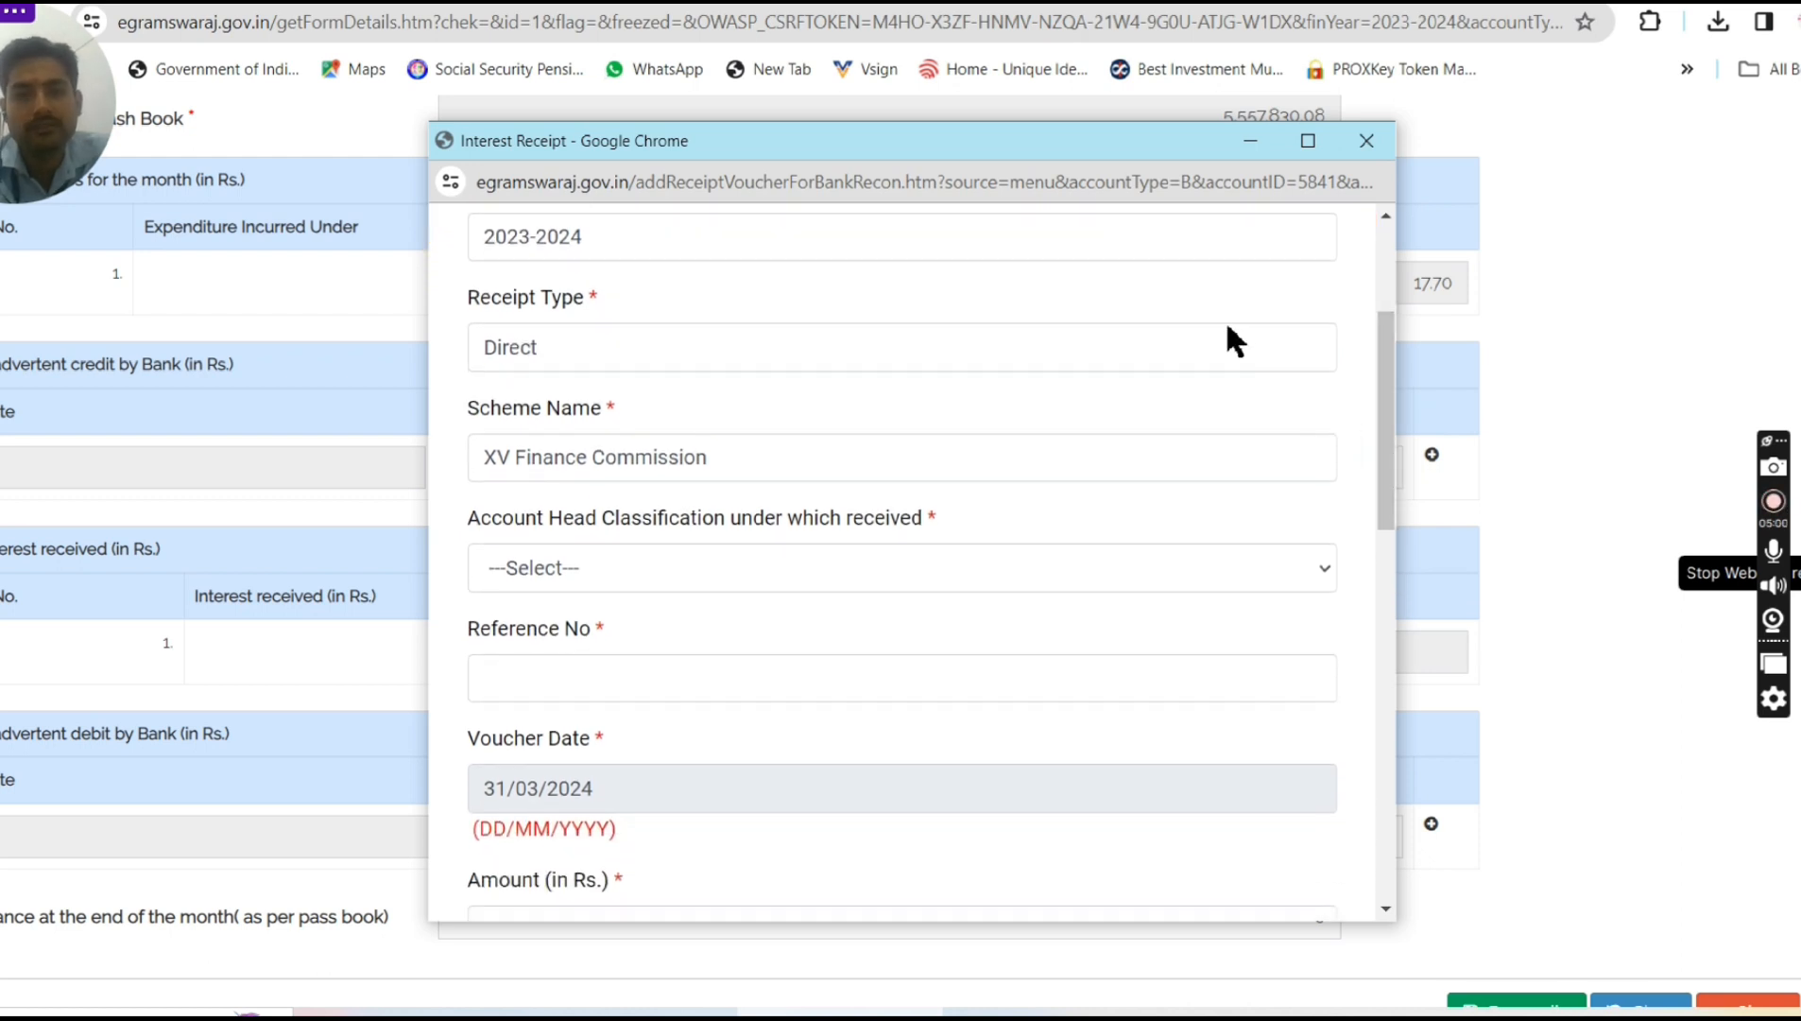
left_click(830, 571)
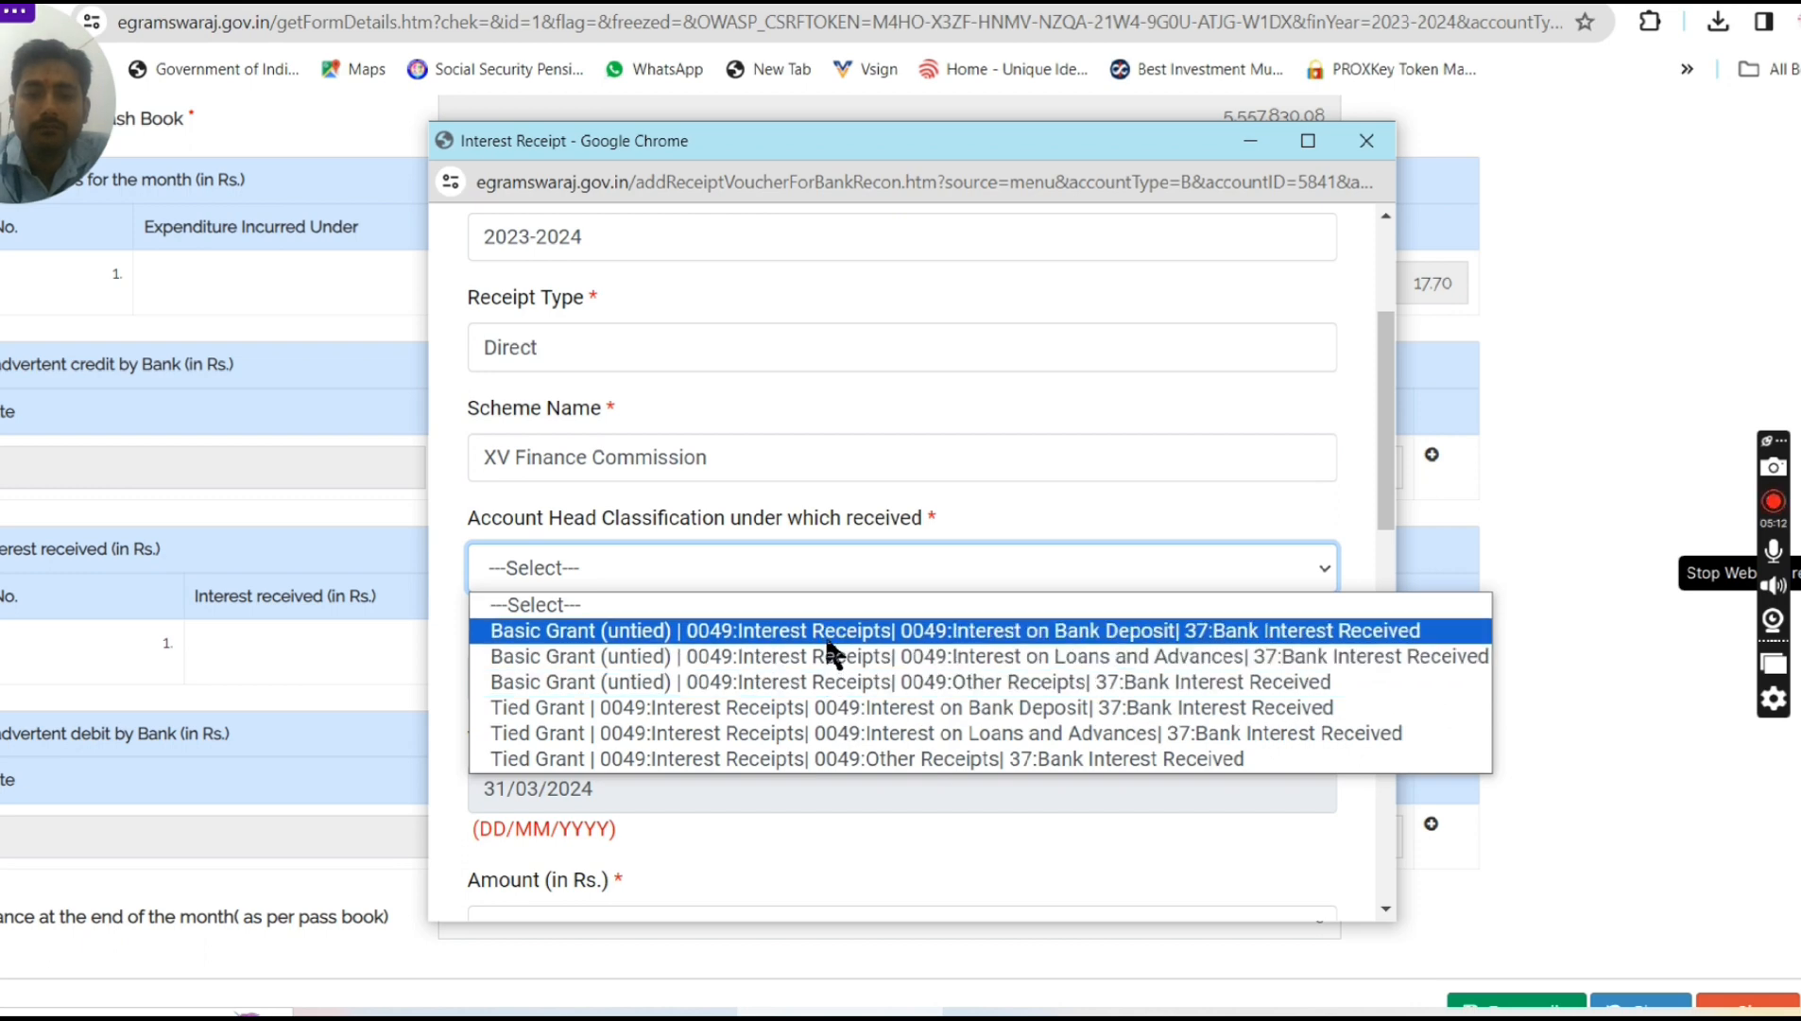
left_click(818, 708)
left_click(804, 687)
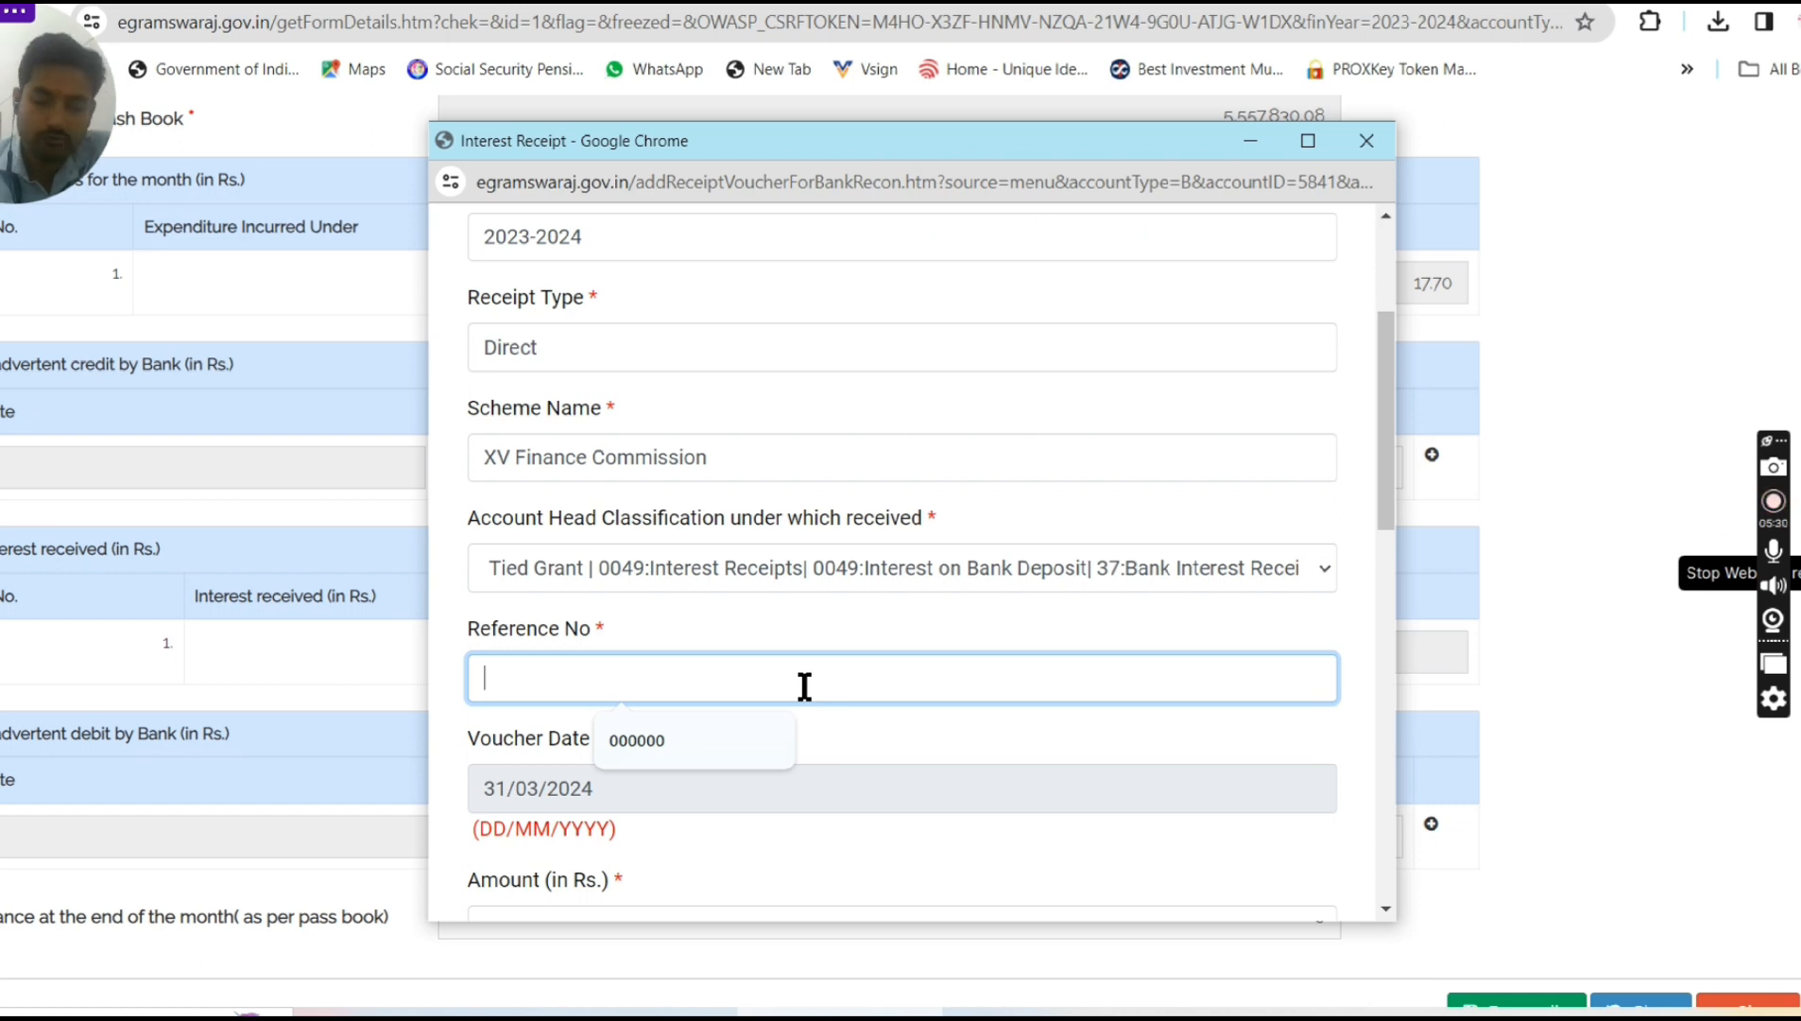
type("50534")
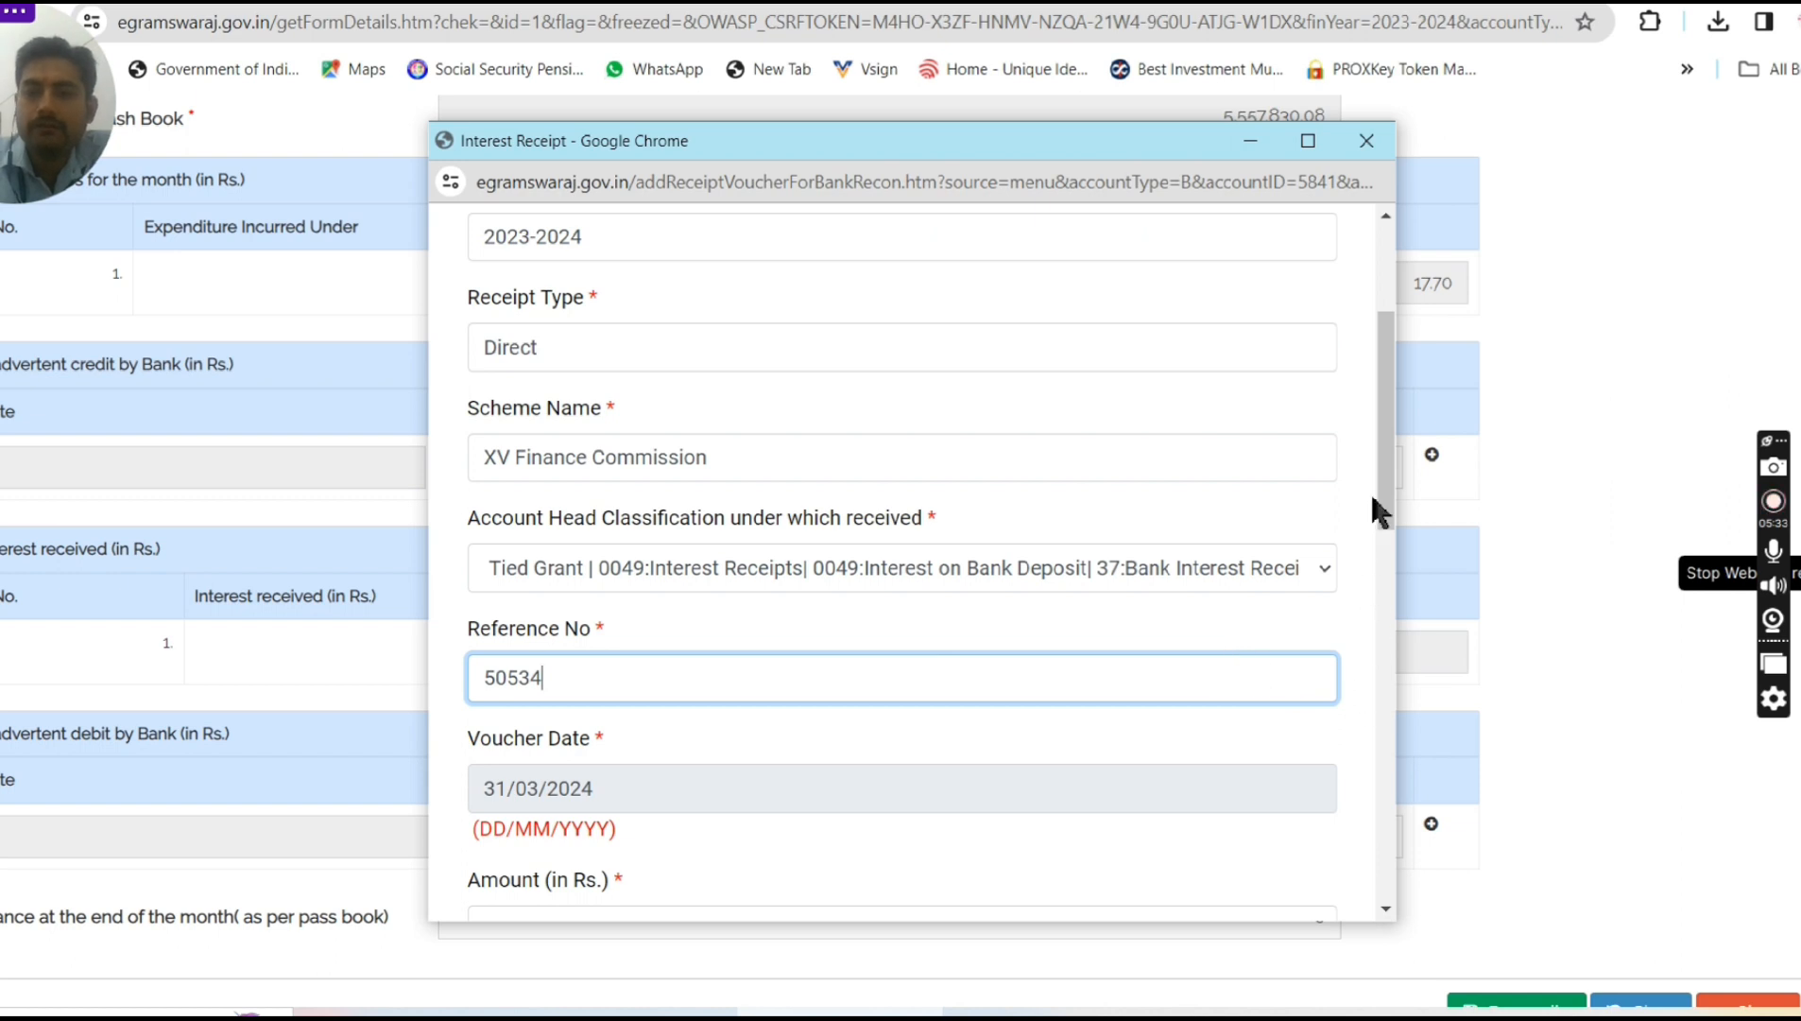
left_click_drag(1382, 489, 1386, 565)
key("BackSpace")
key("BackSpace")
key("BackSpace")
key("BackSpace")
key("BackSpace")
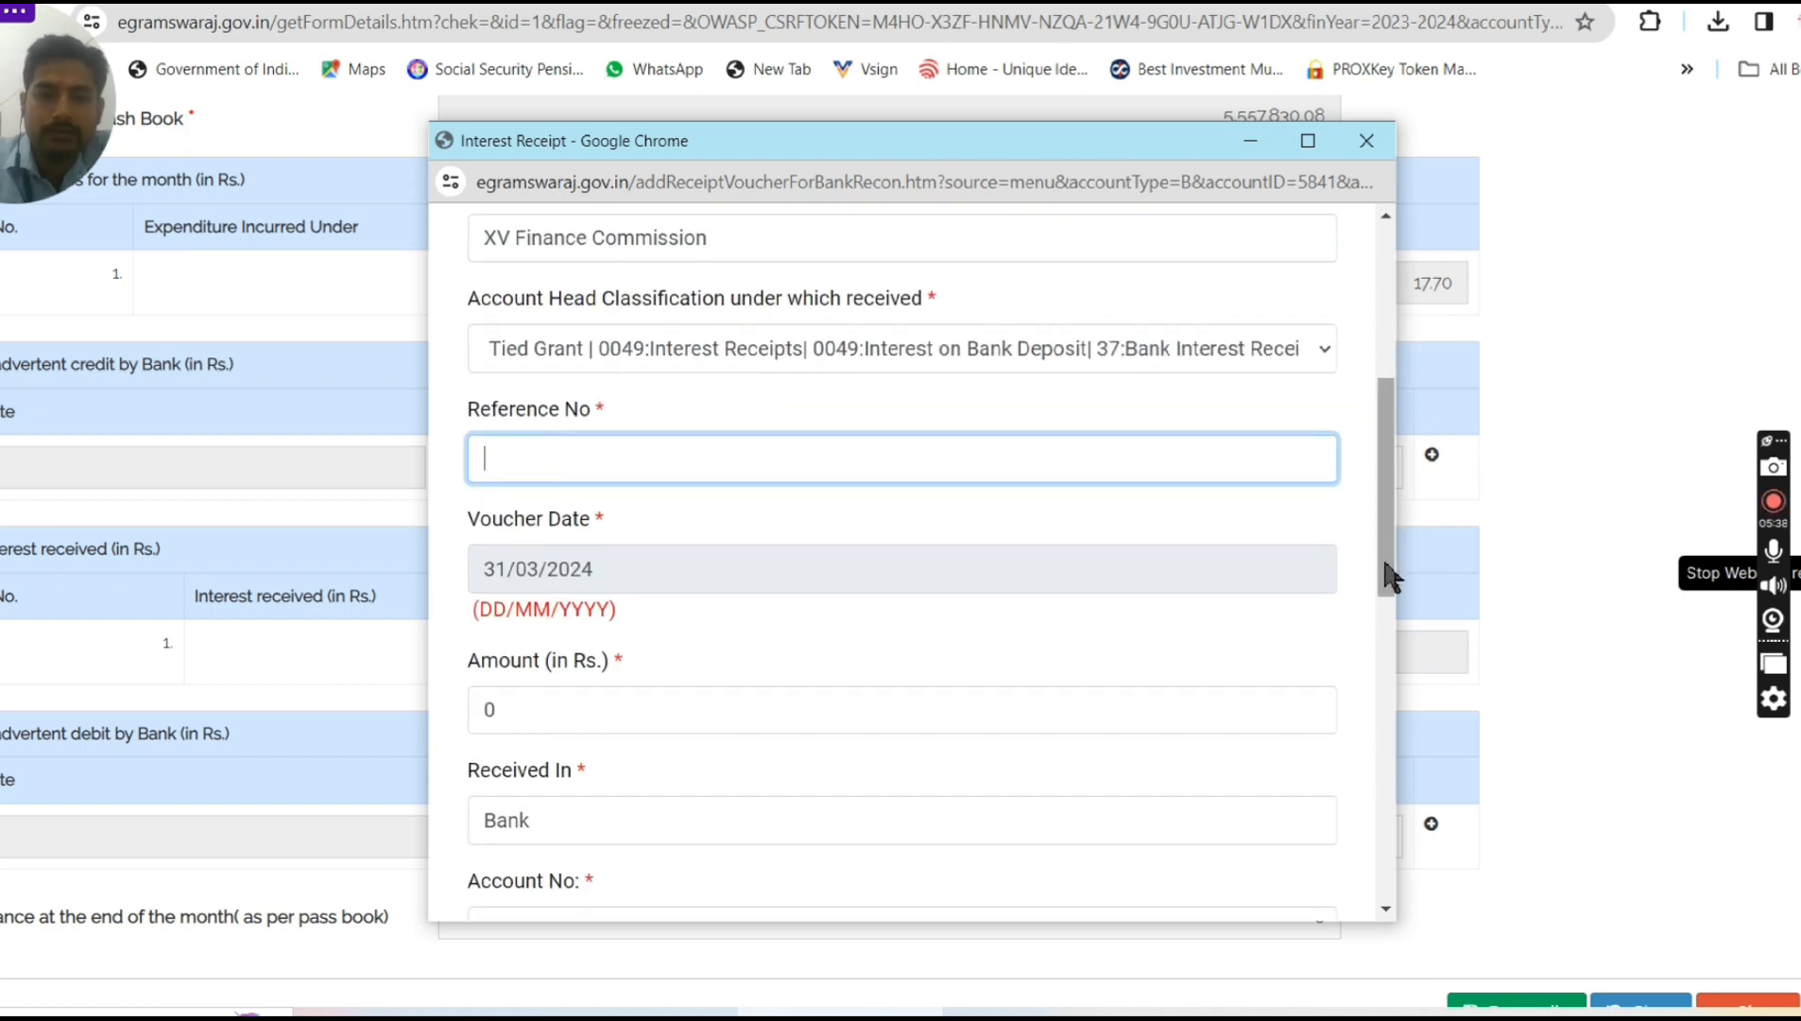
Set the interest receipt's amount to Rs. 50534, keeping the Tied Grant bank deposit interest account head
left_click(966, 720)
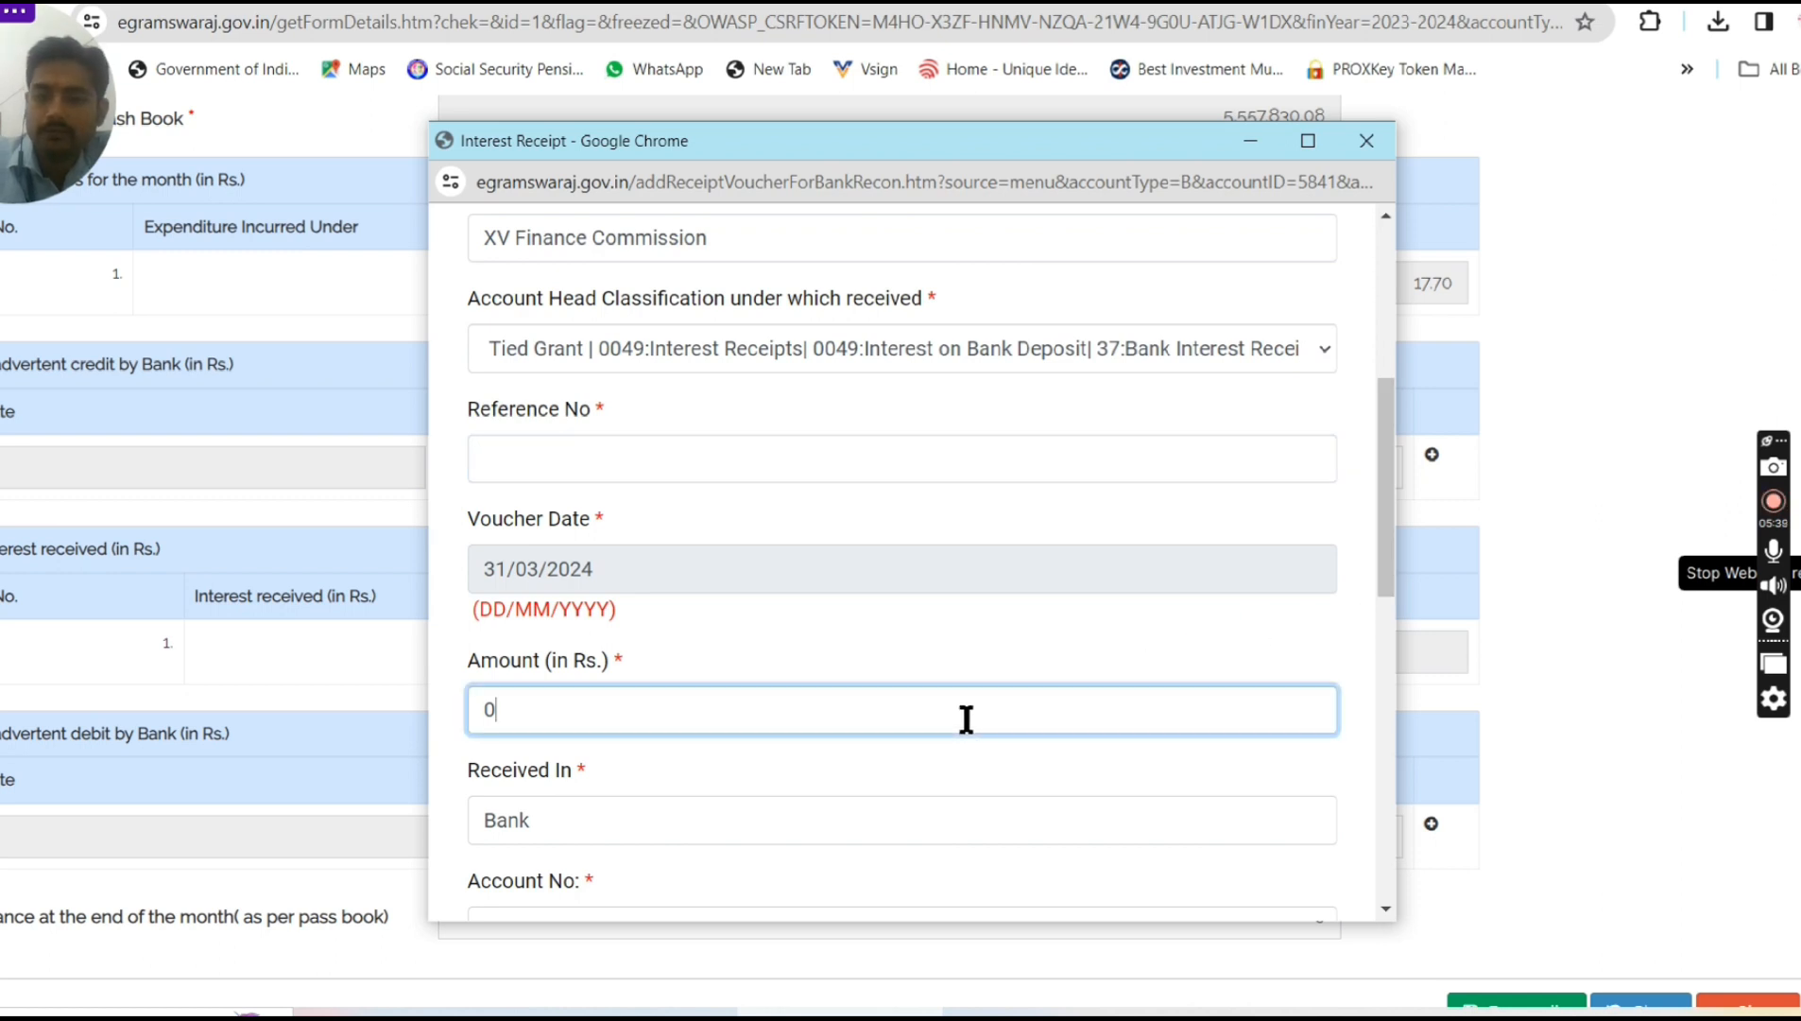
key("BackSpace")
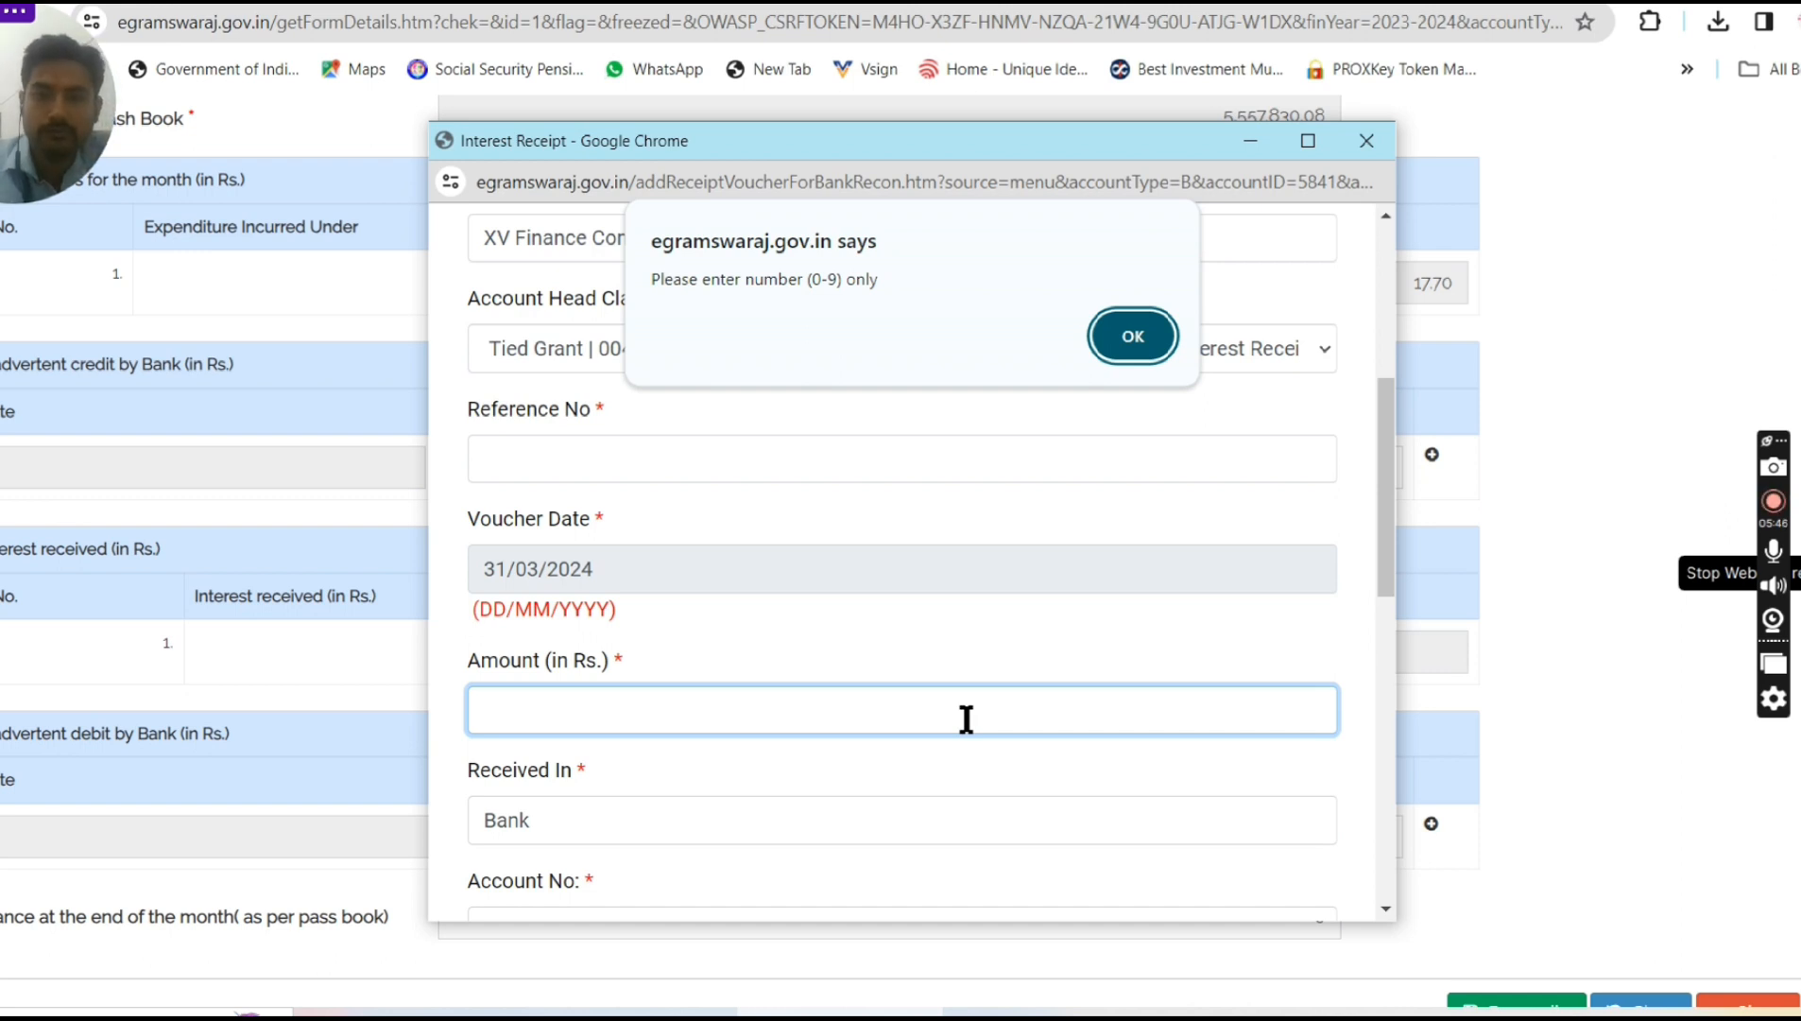
left_click(1127, 370)
left_click(1124, 360)
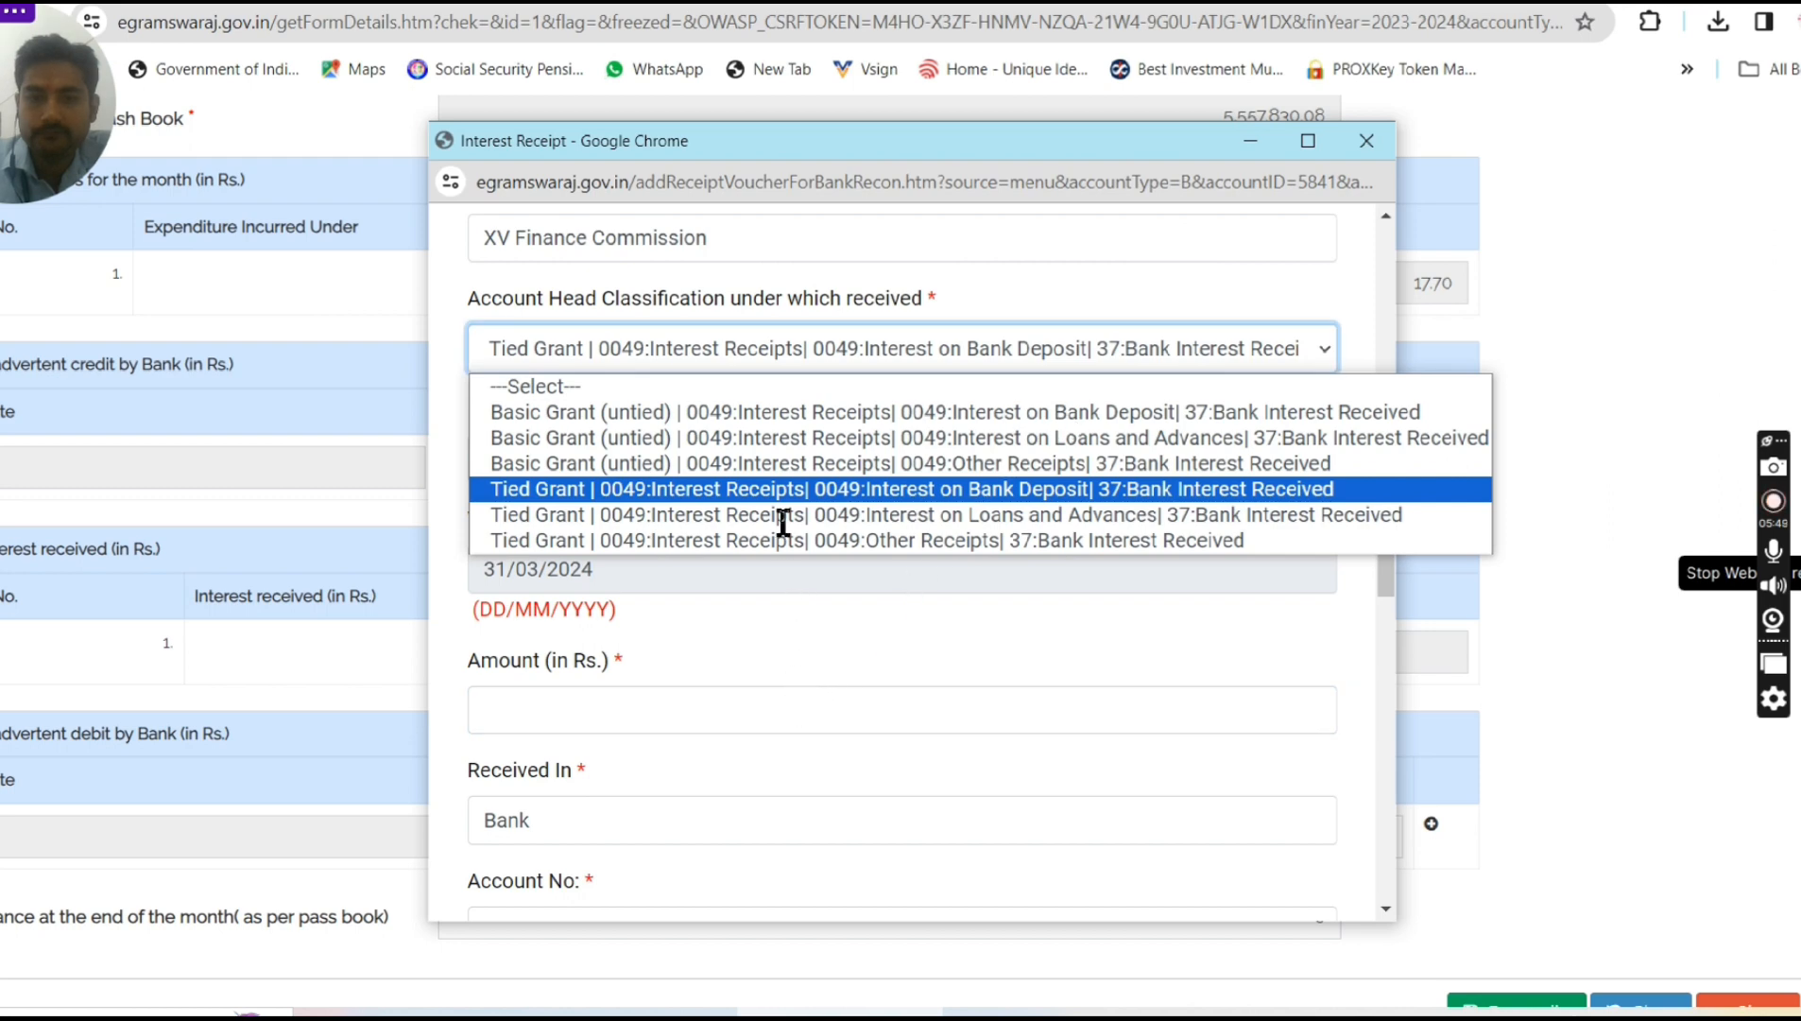
left_click(779, 493)
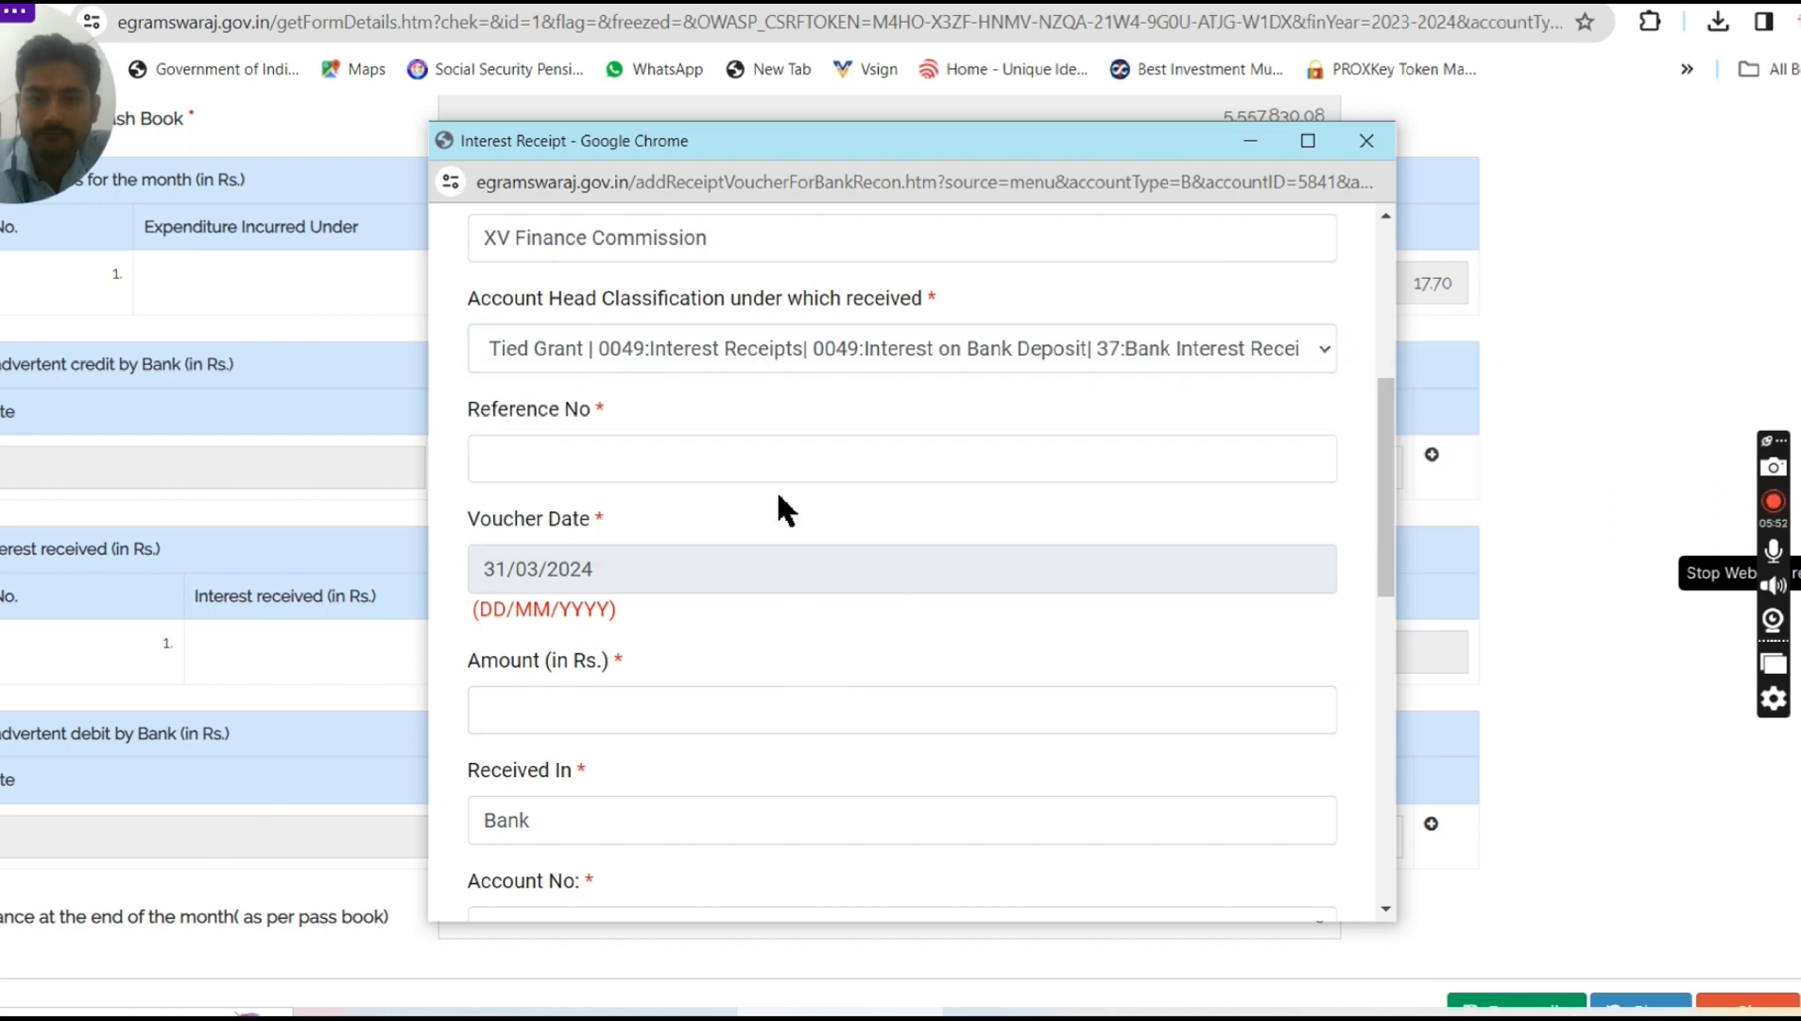
left_click(632, 711)
type("50534")
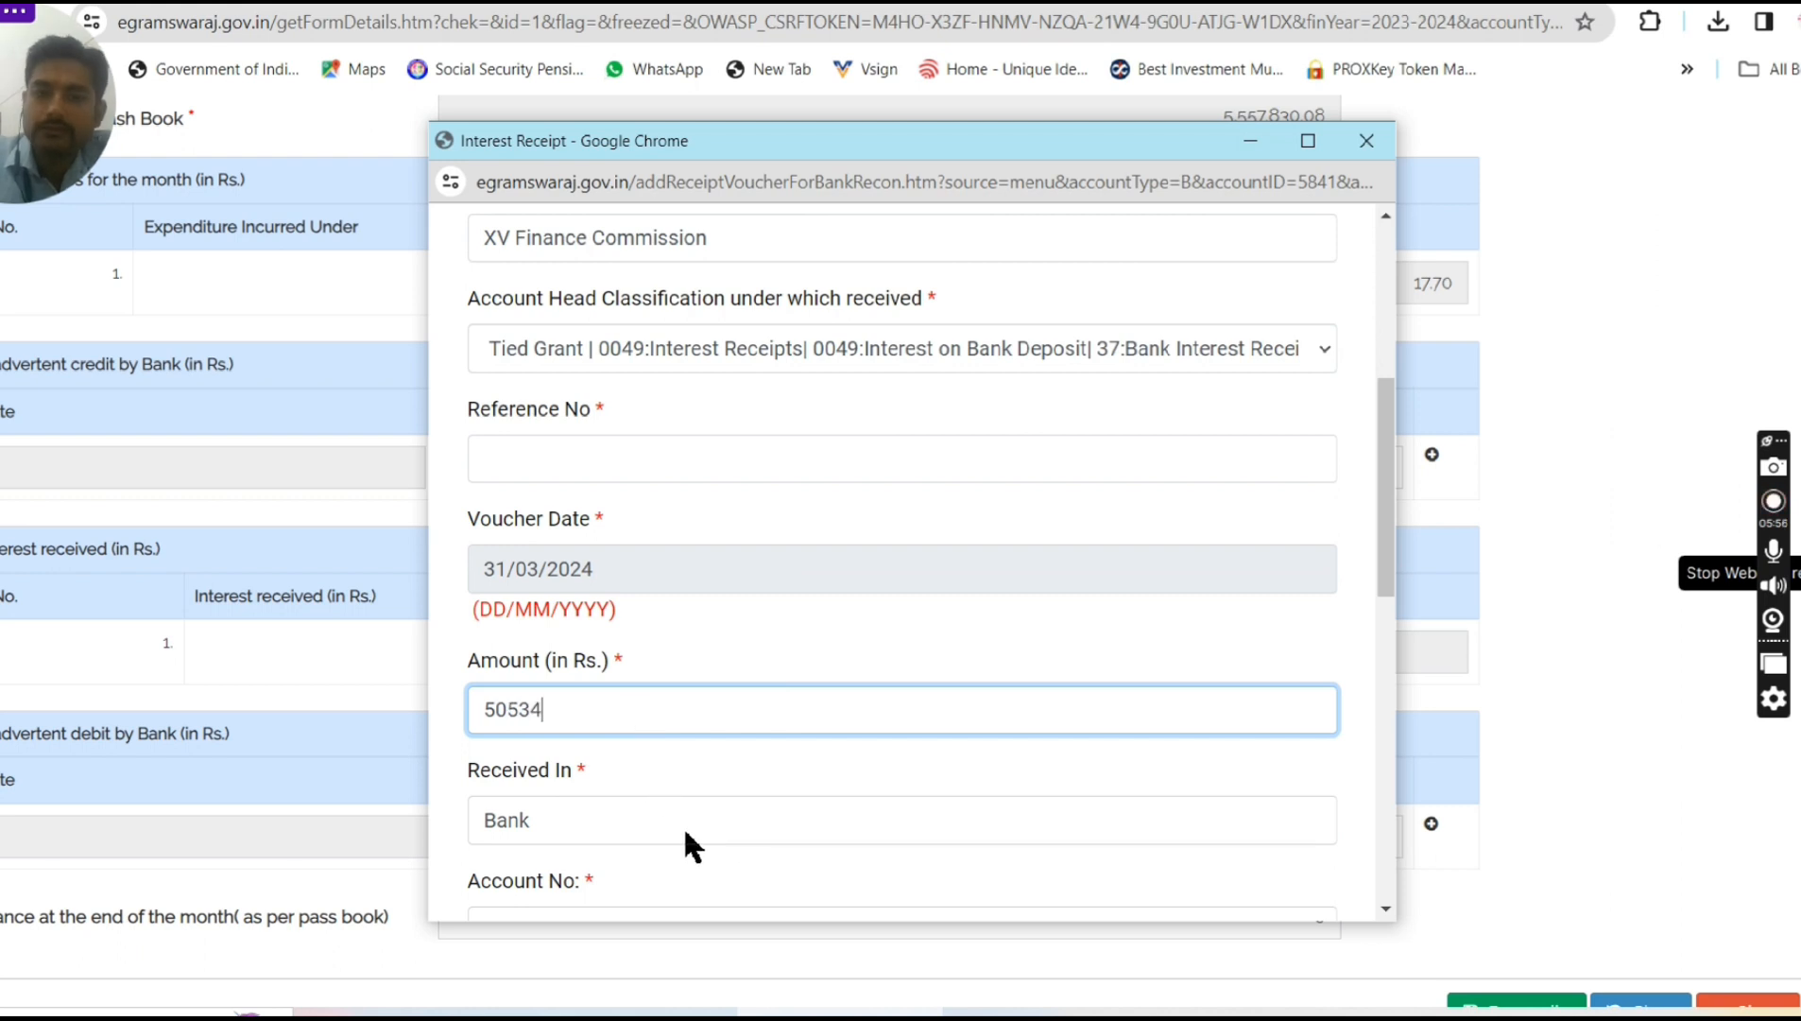
Set the interest receipt's transaction ID to 00000
left_click_drag(1389, 556, 1394, 751)
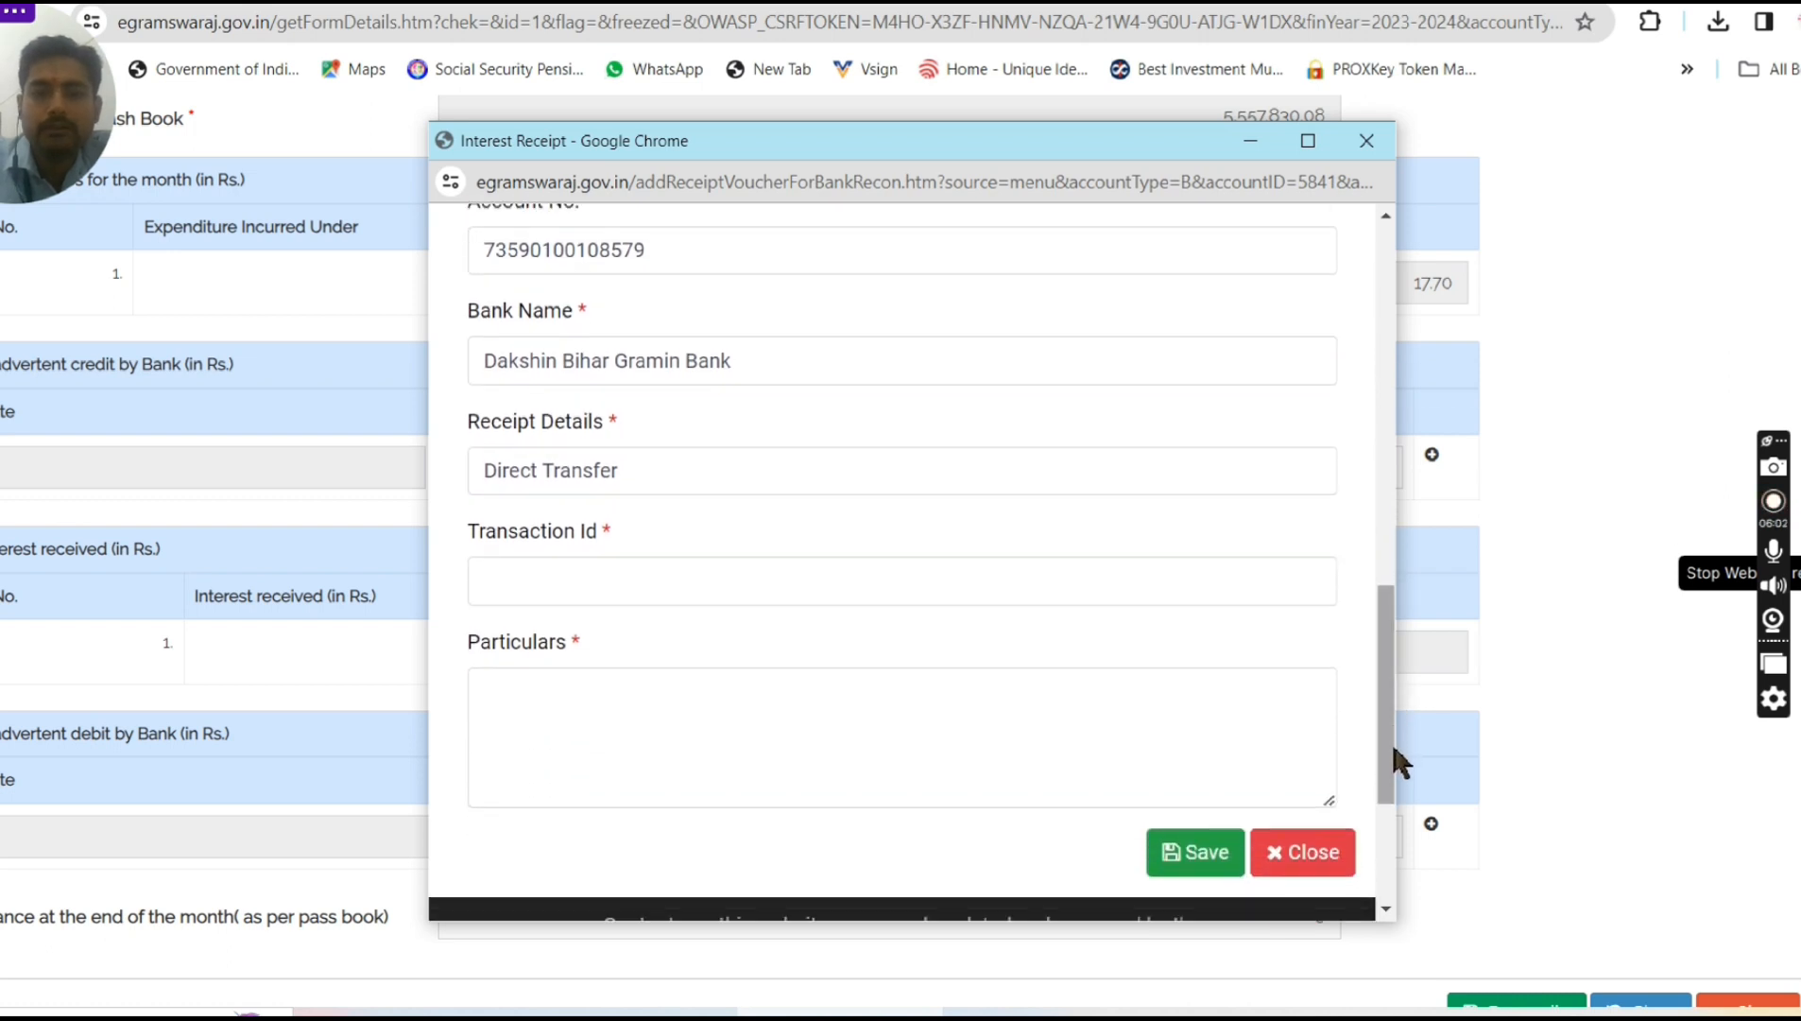
left_click(1044, 591)
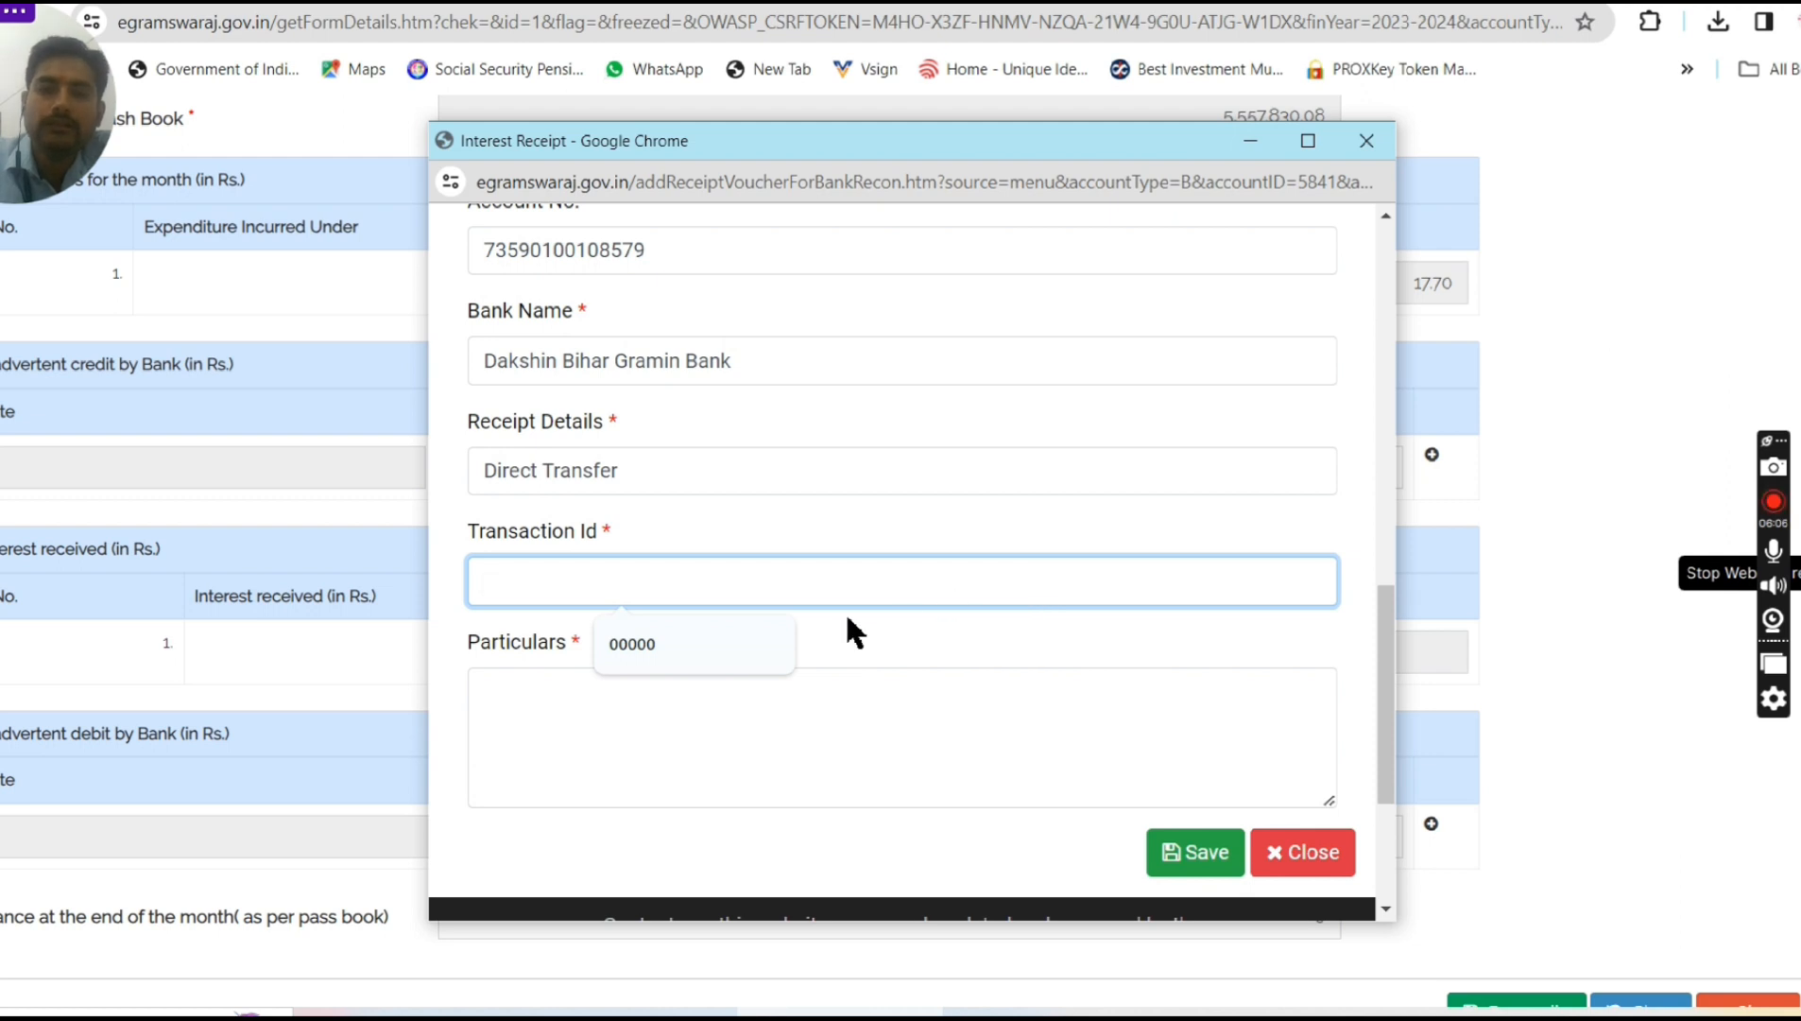
left_click(745, 648)
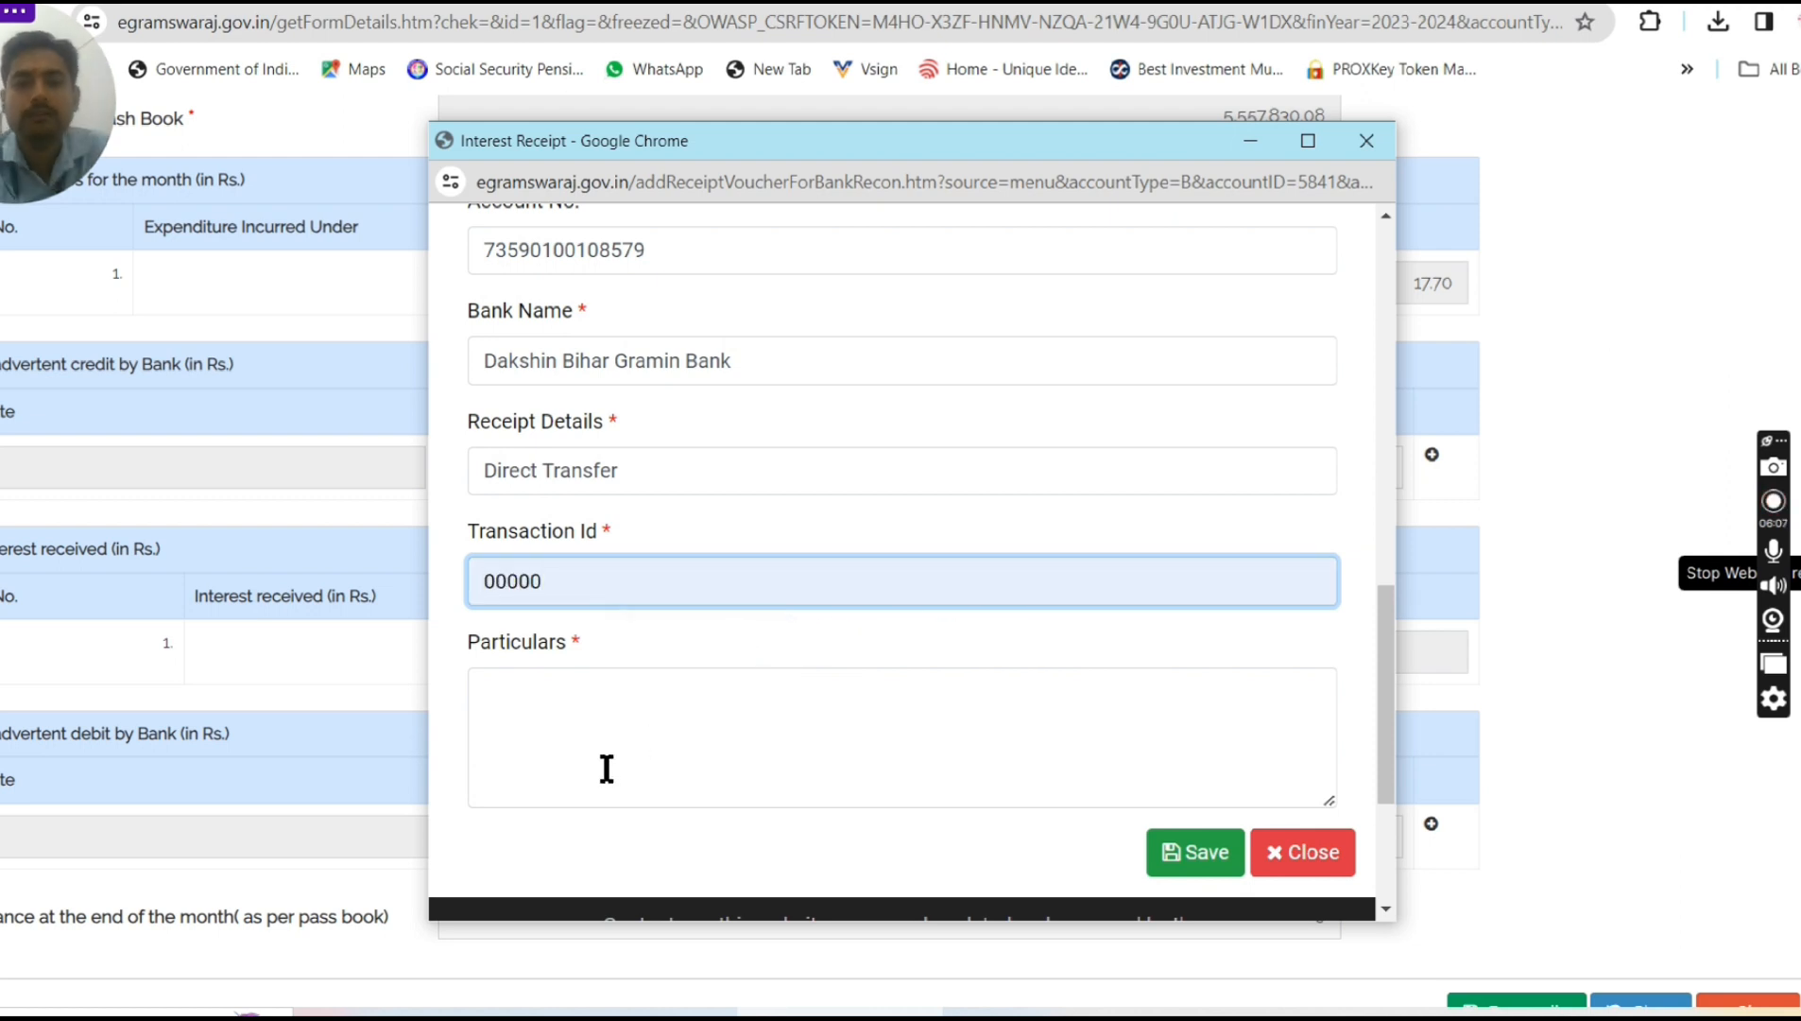
Enter "being intrest received by bank" as the interest receipt's particulars and save the receipt
left_click(604, 767)
type("be")
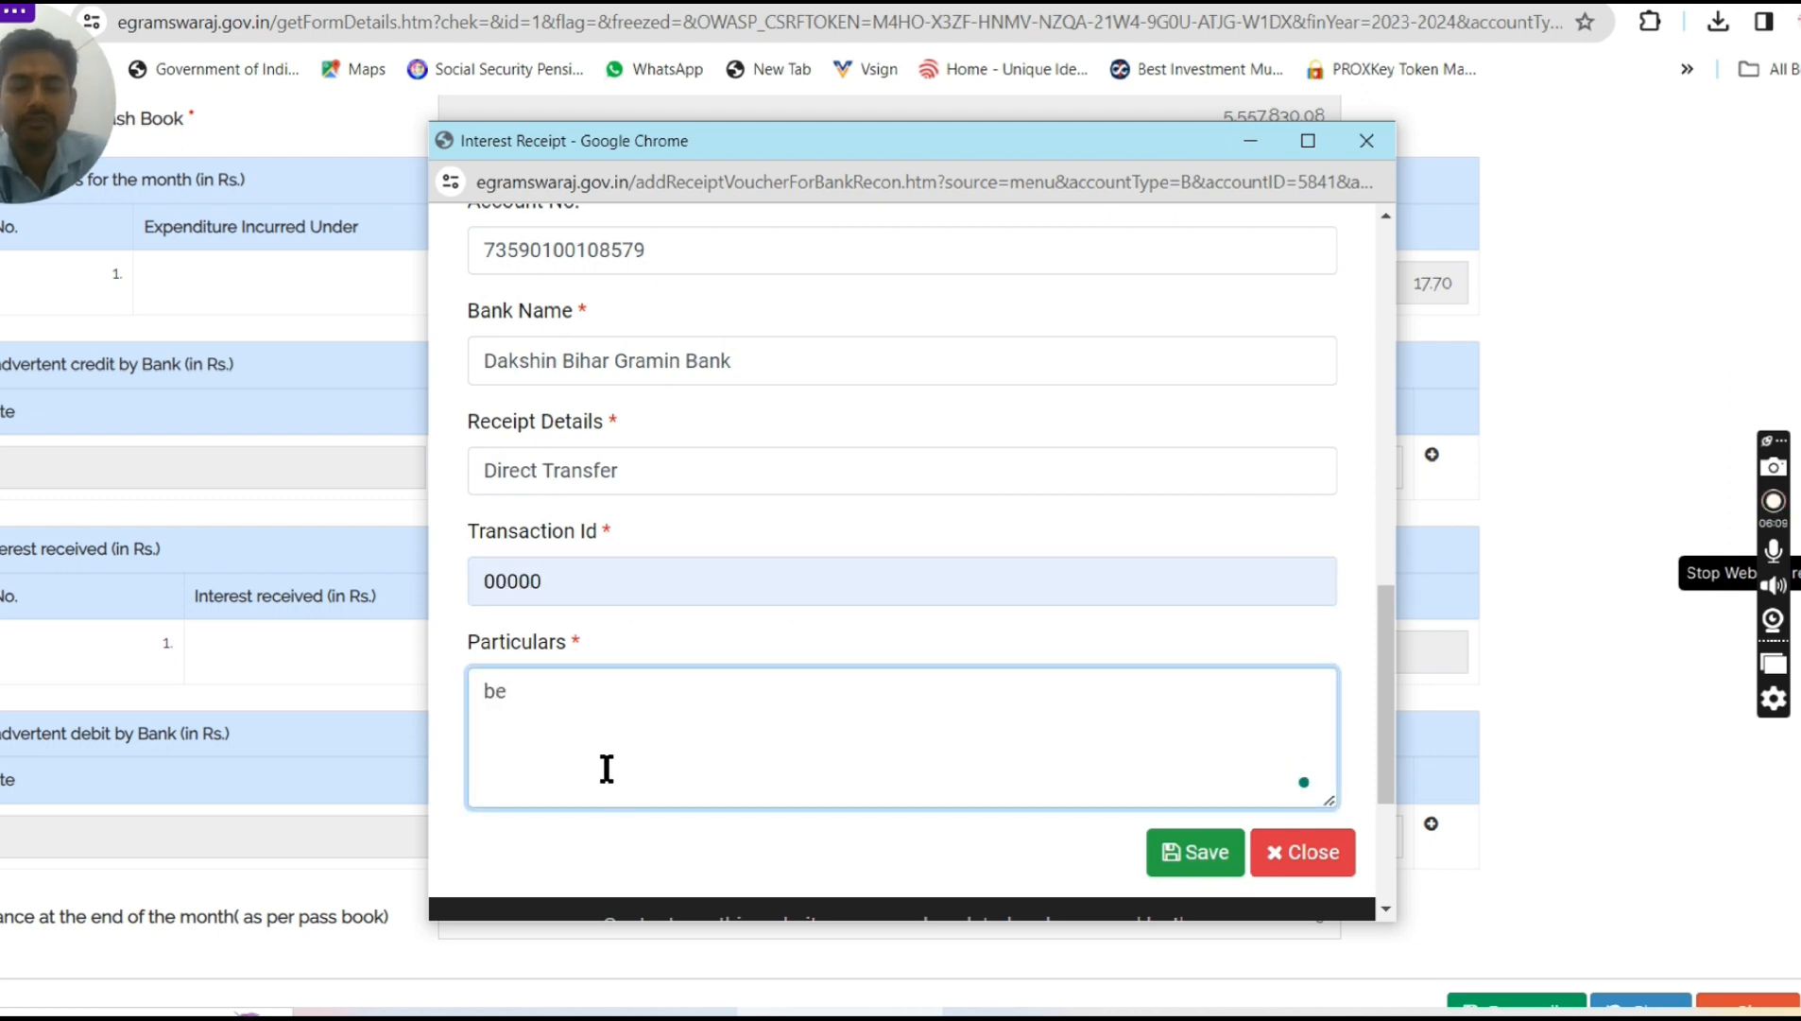
type("ing ")
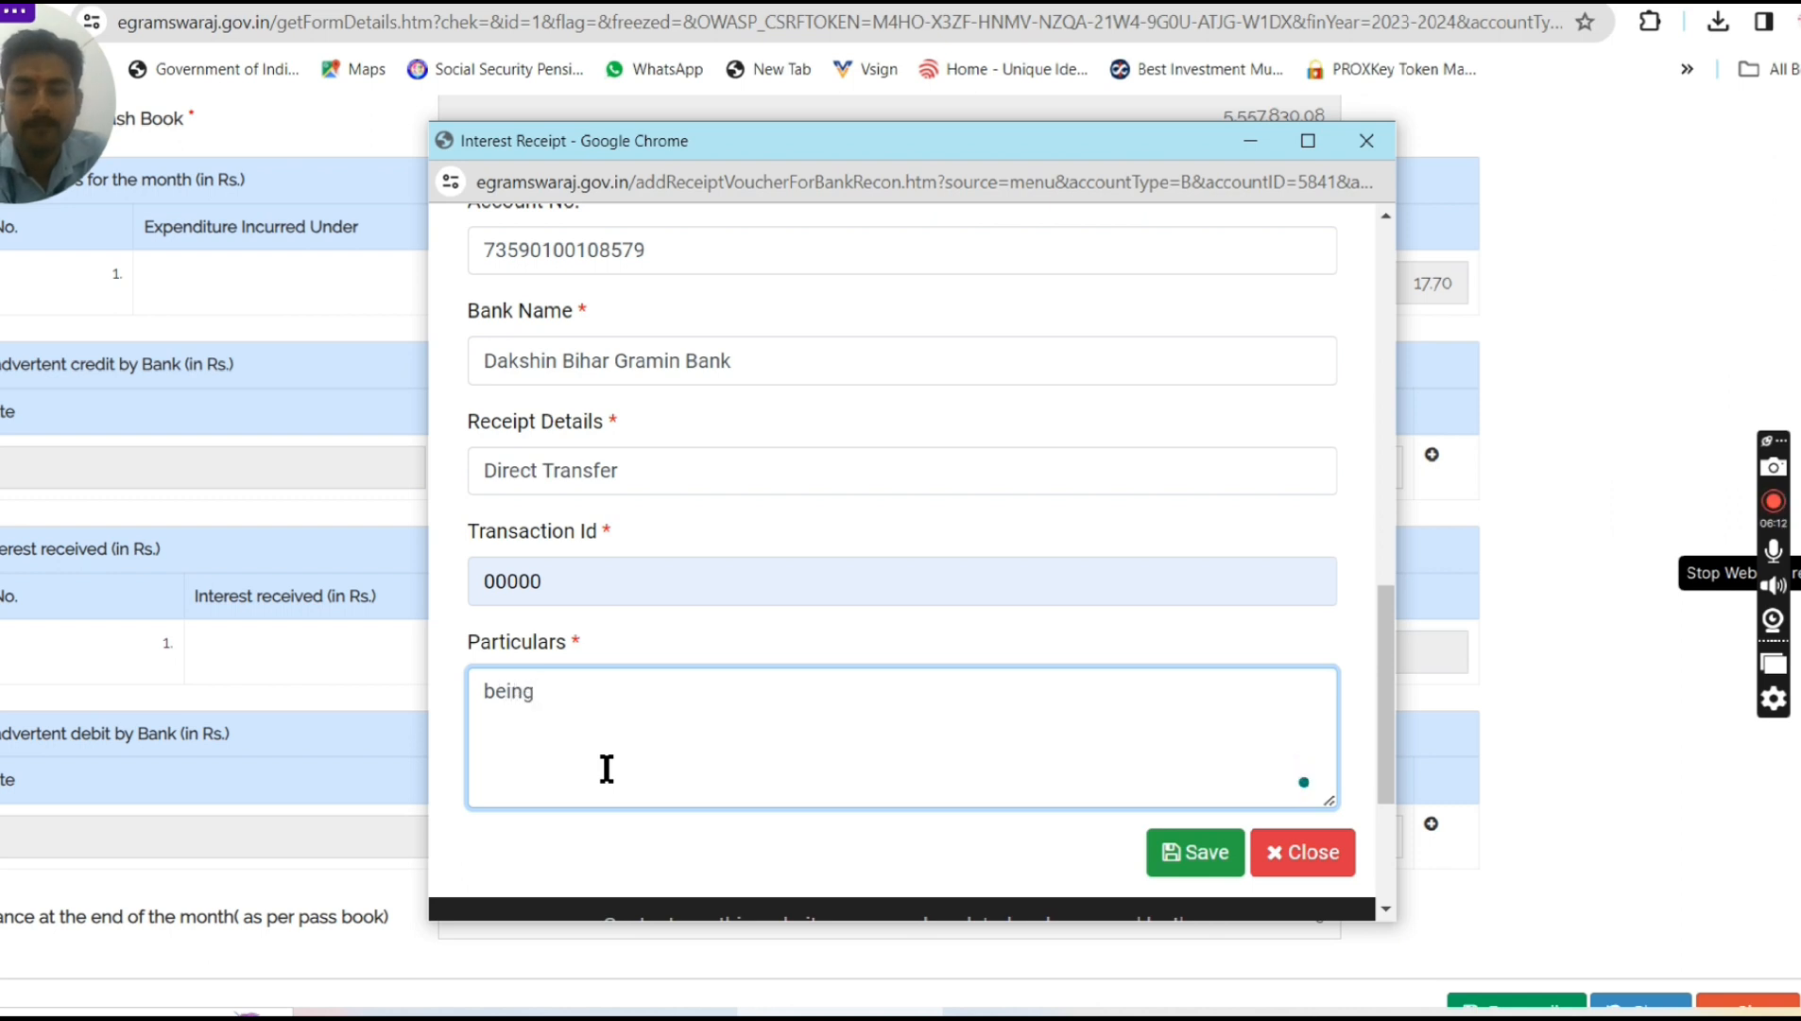
type("intrest")
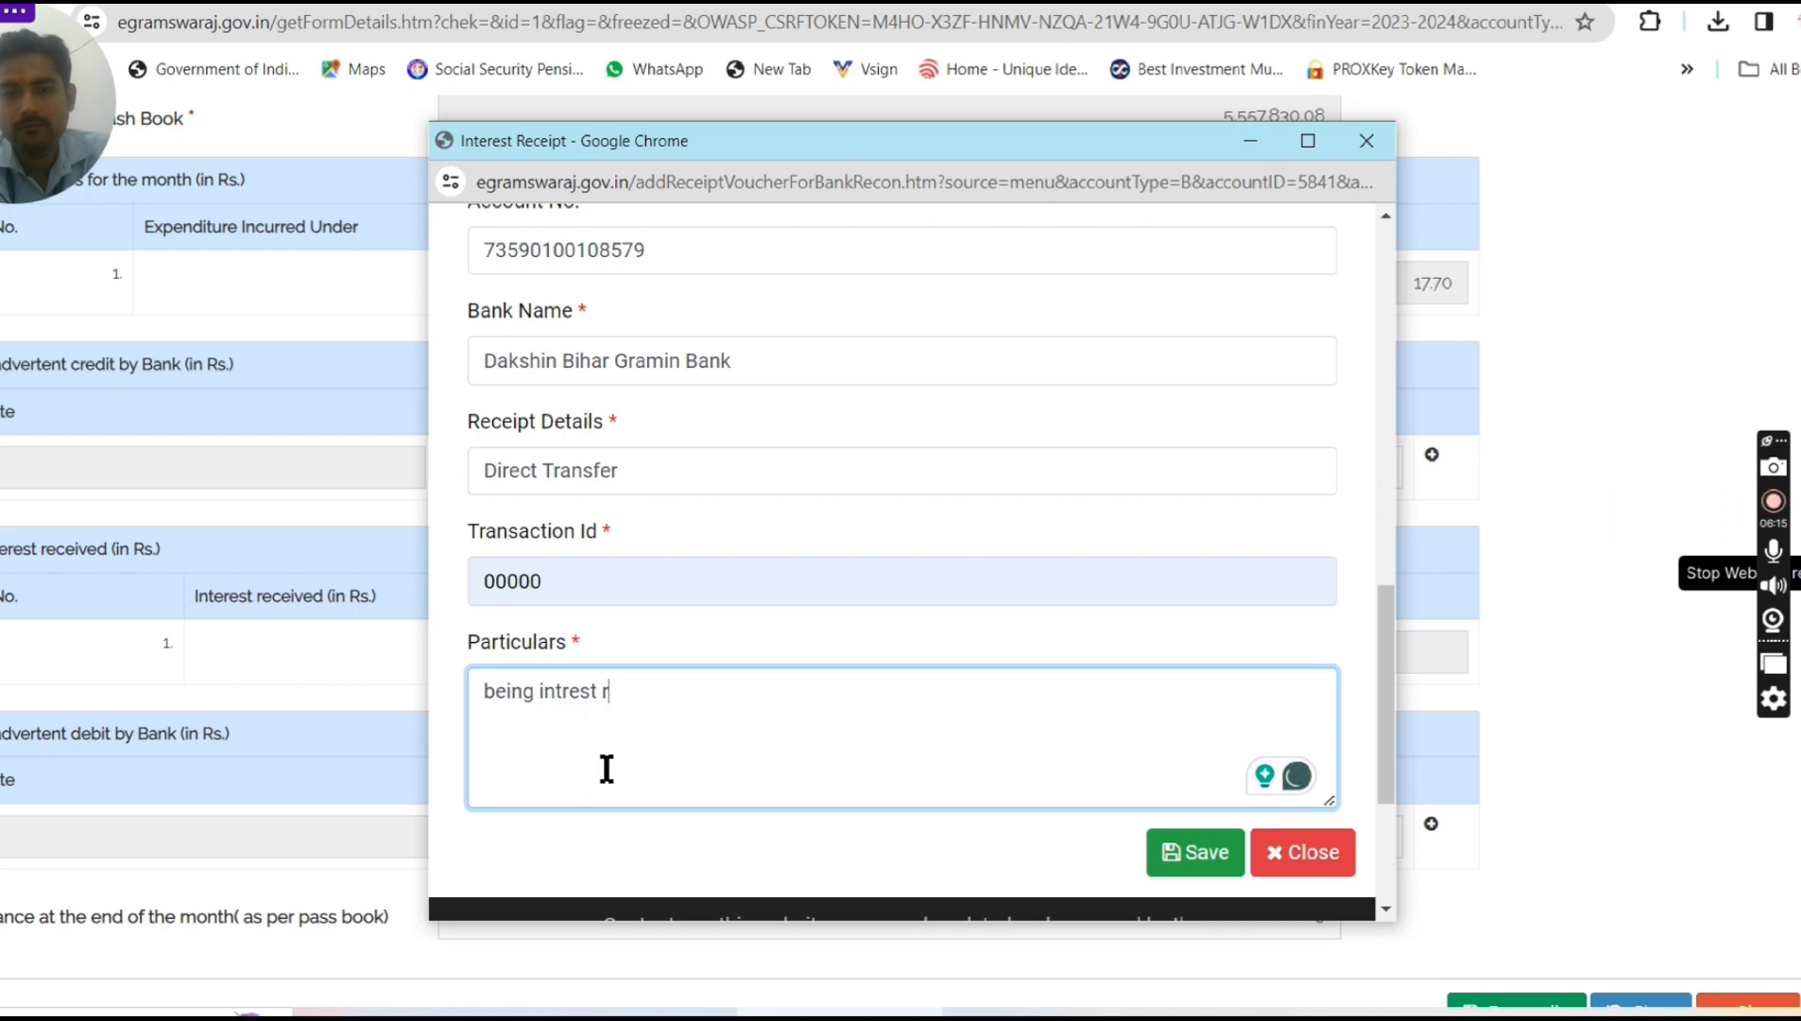
type(" rec")
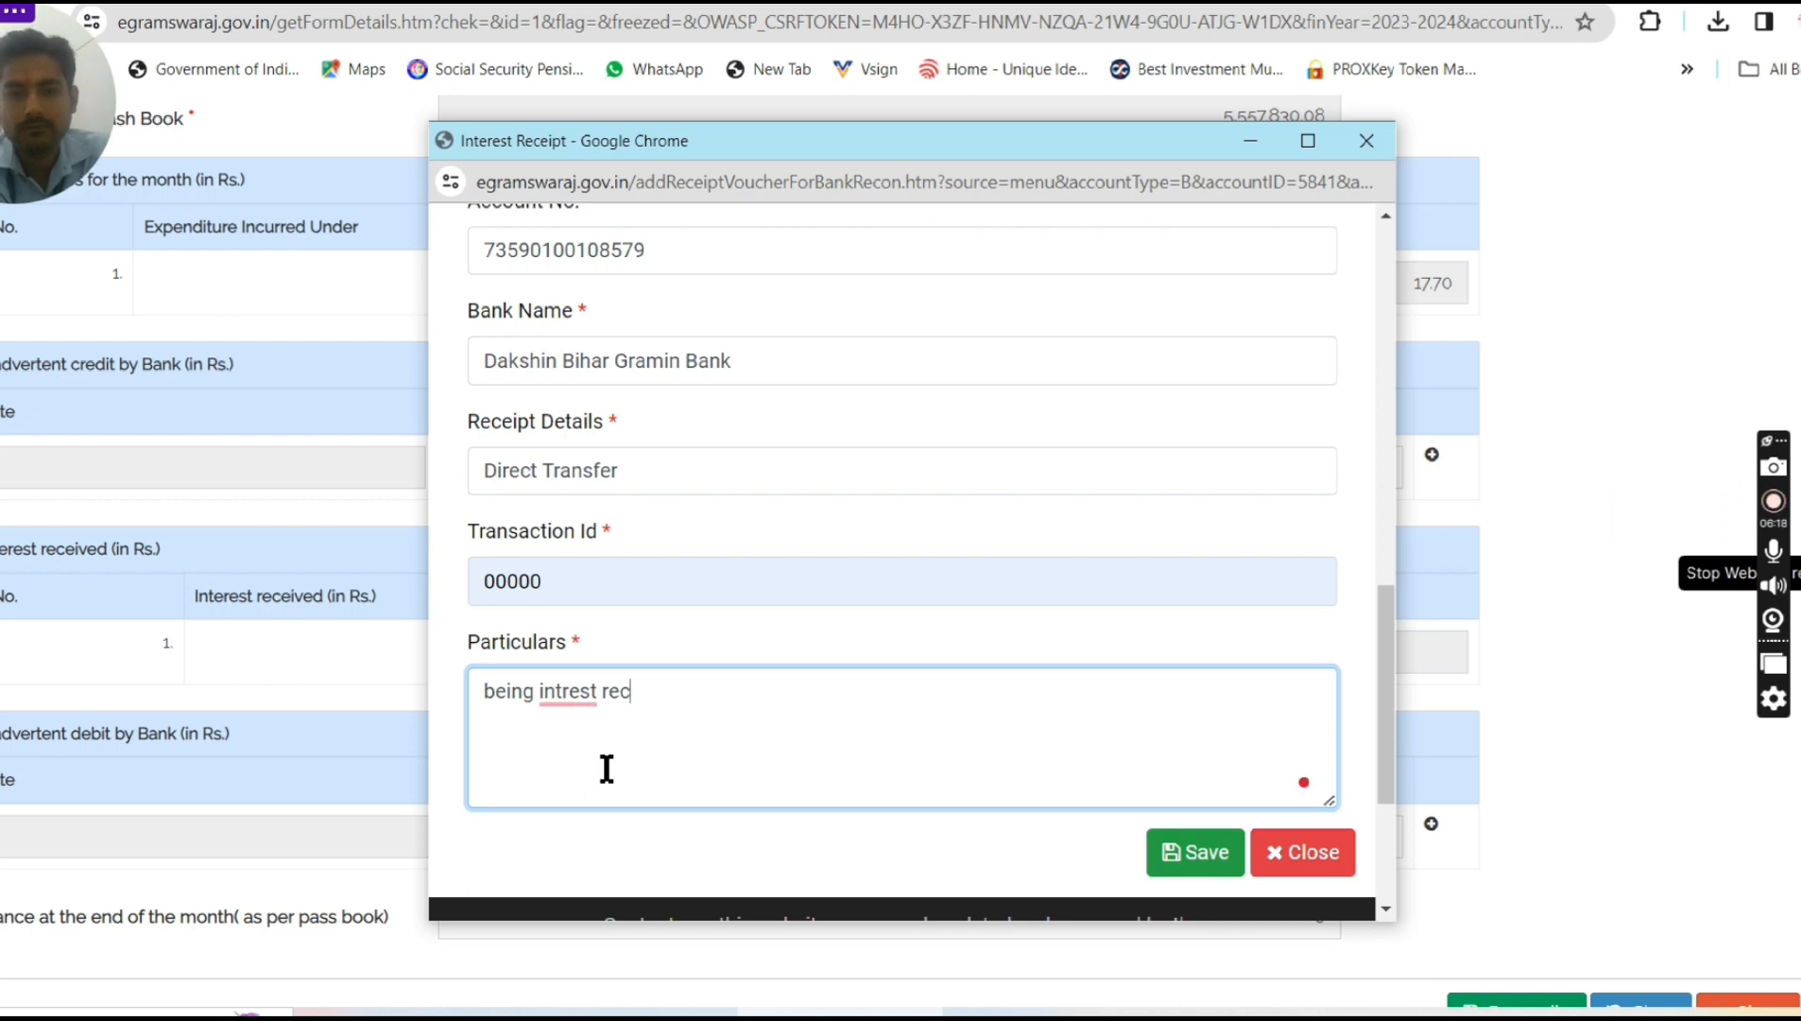
type("eived by bank")
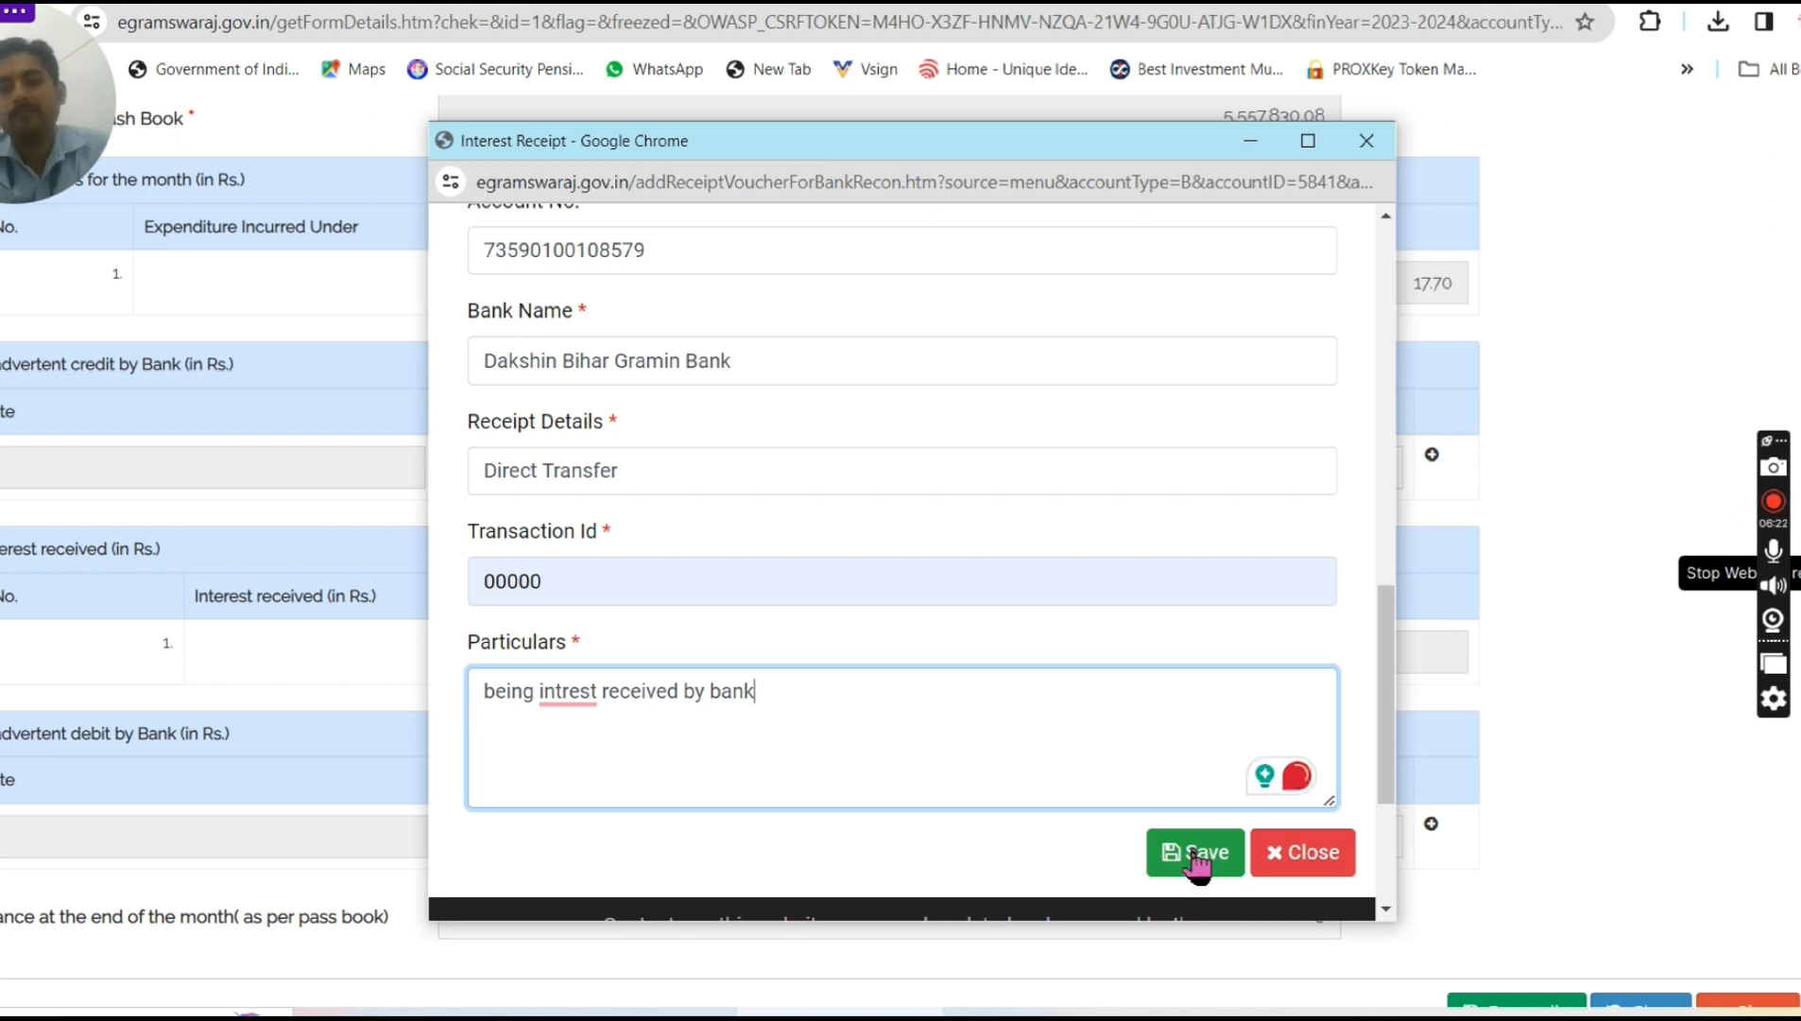
left_click(1217, 856)
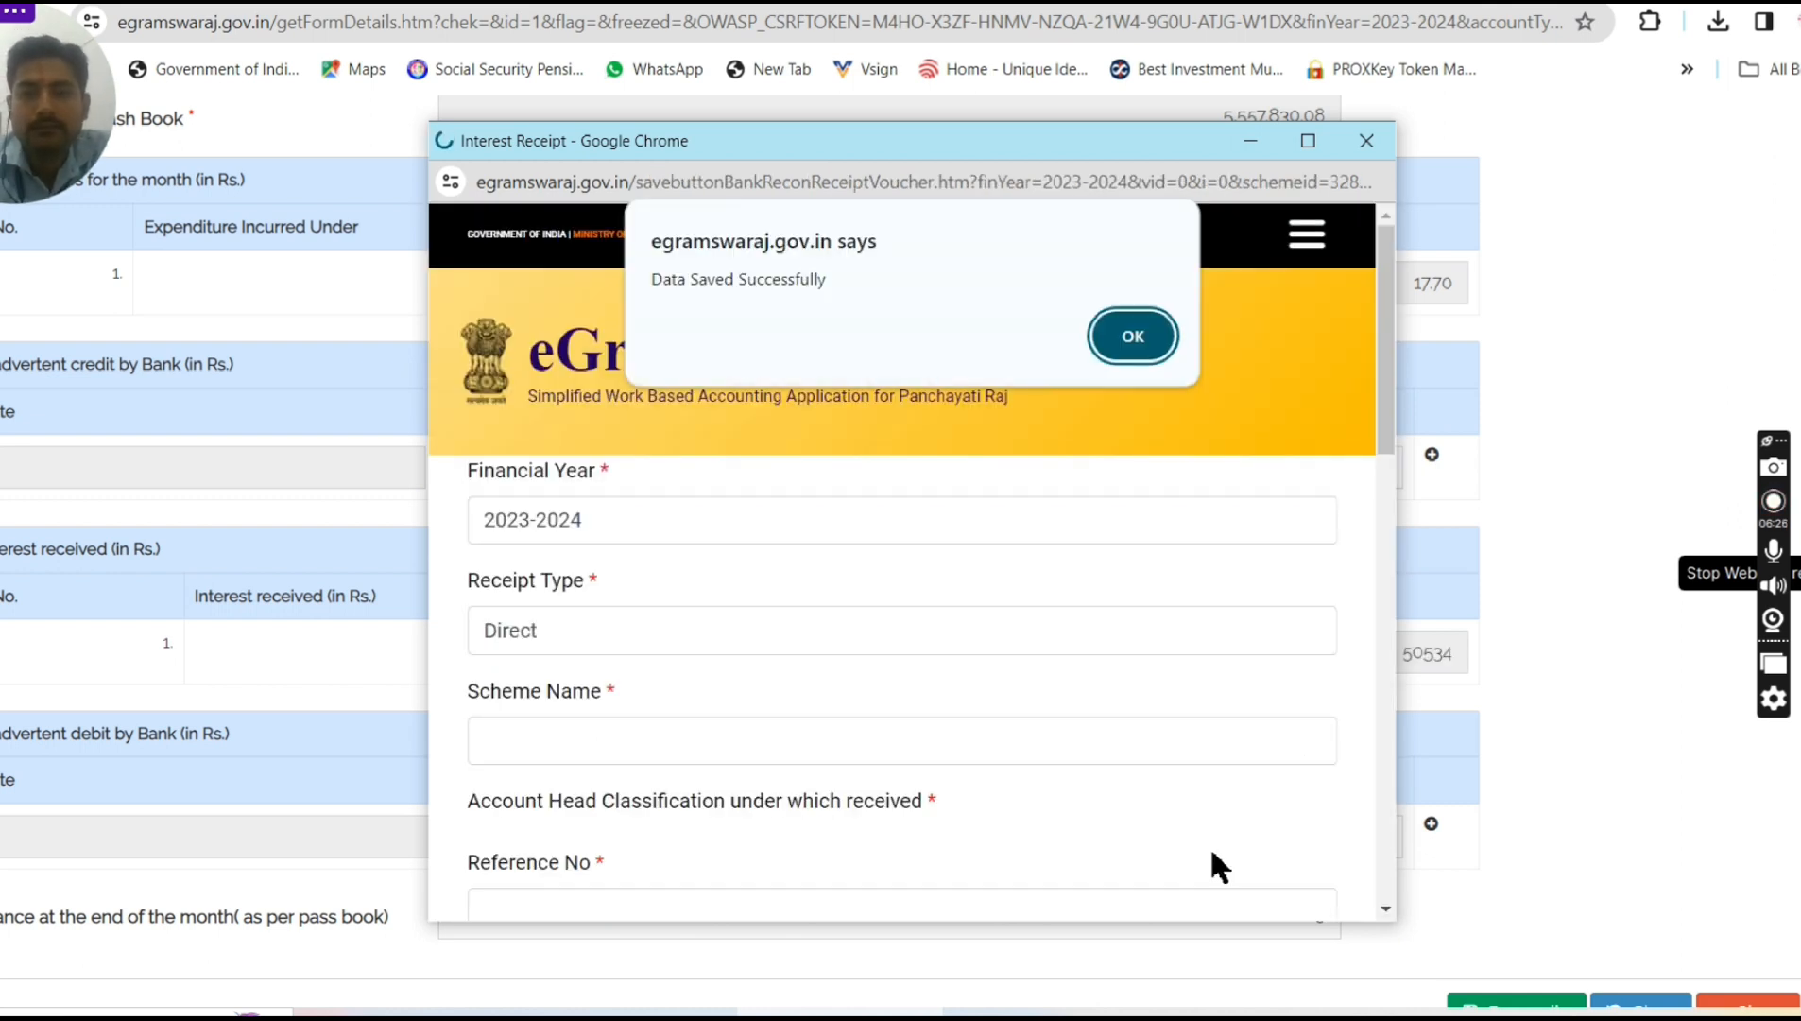
left_click(1132, 332)
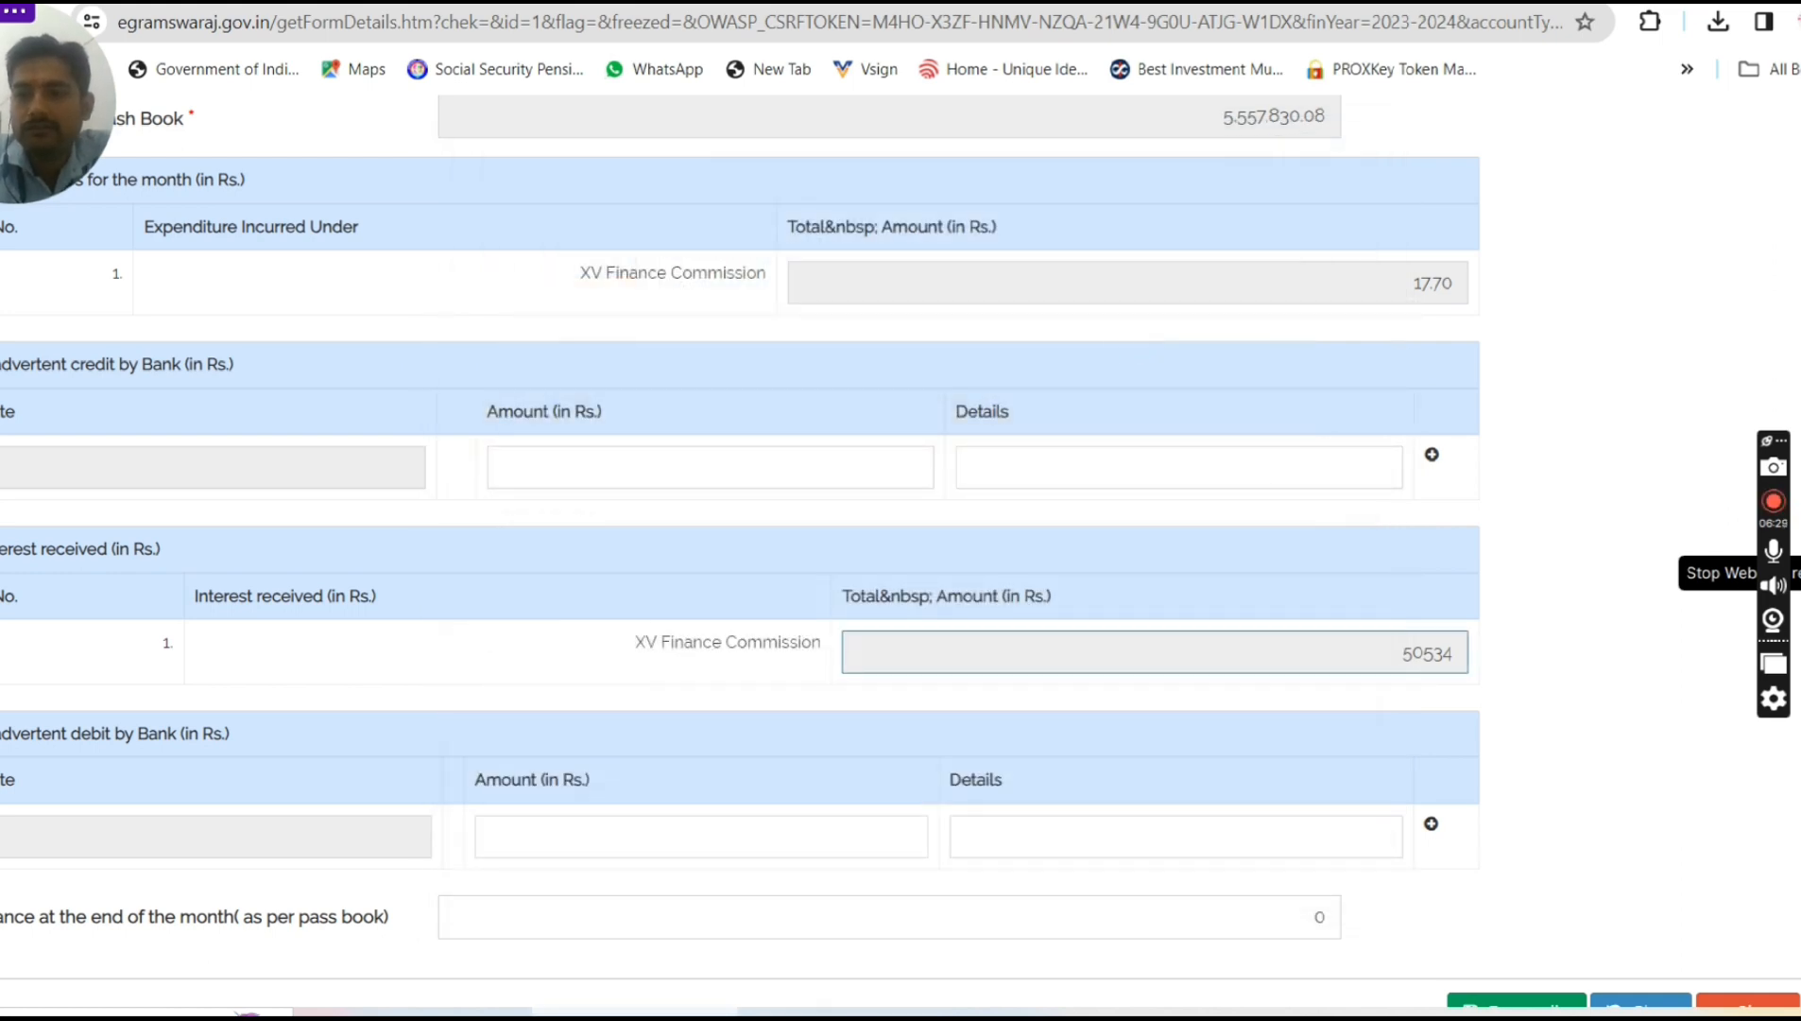
Set the balance at the end of the month as per pass book to 5608346.36
scroll(737, 567, "down", 2)
scroll(901, 551, "up", 3)
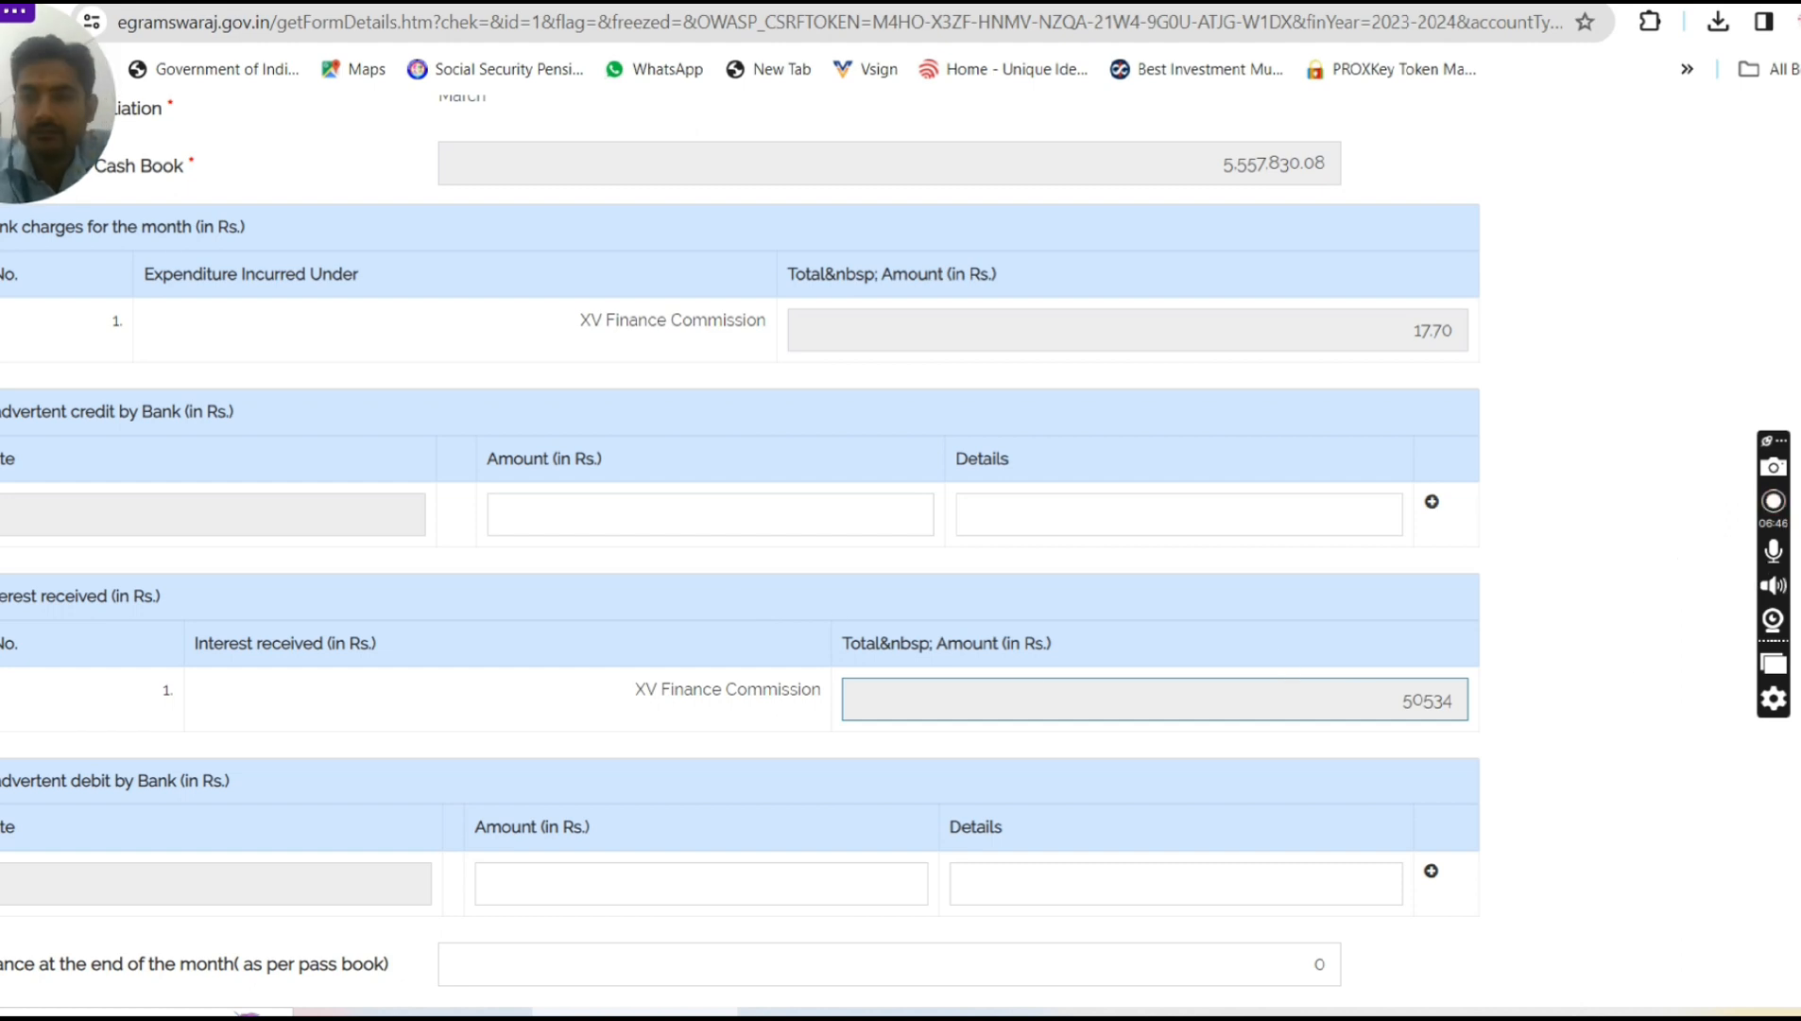
scroll(901, 551, "down", 1)
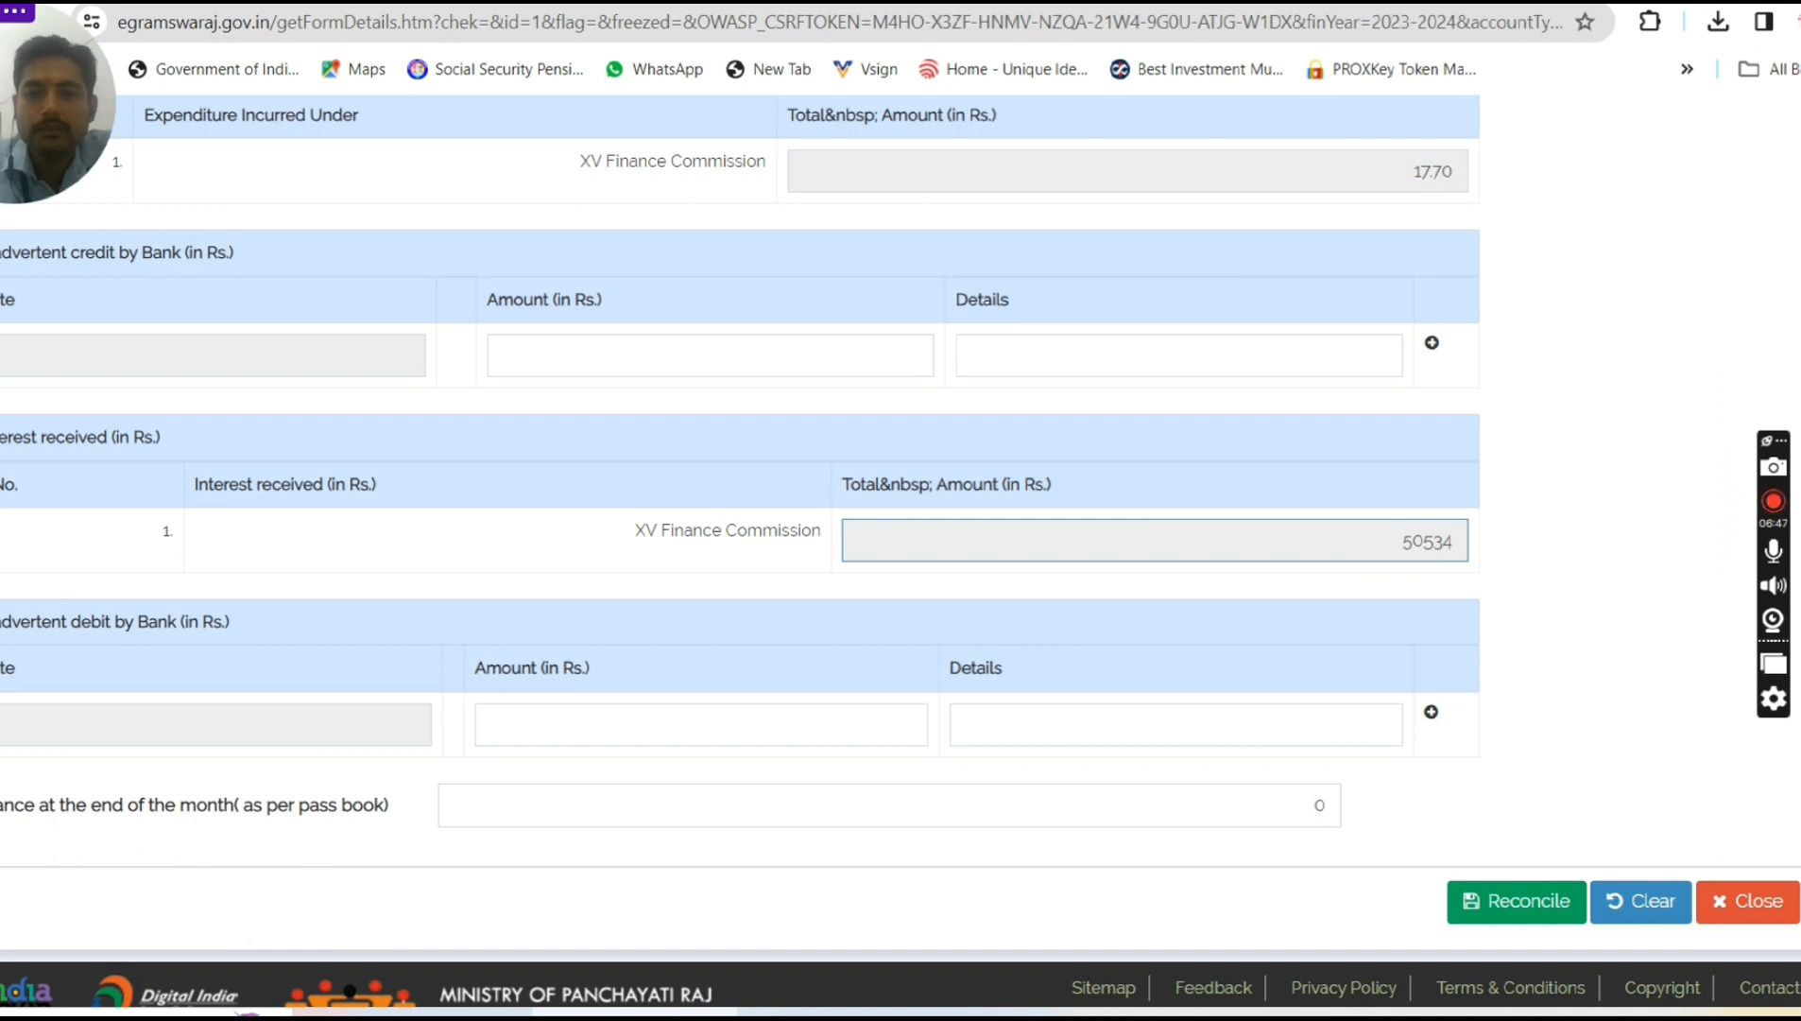
left_click(1315, 809)
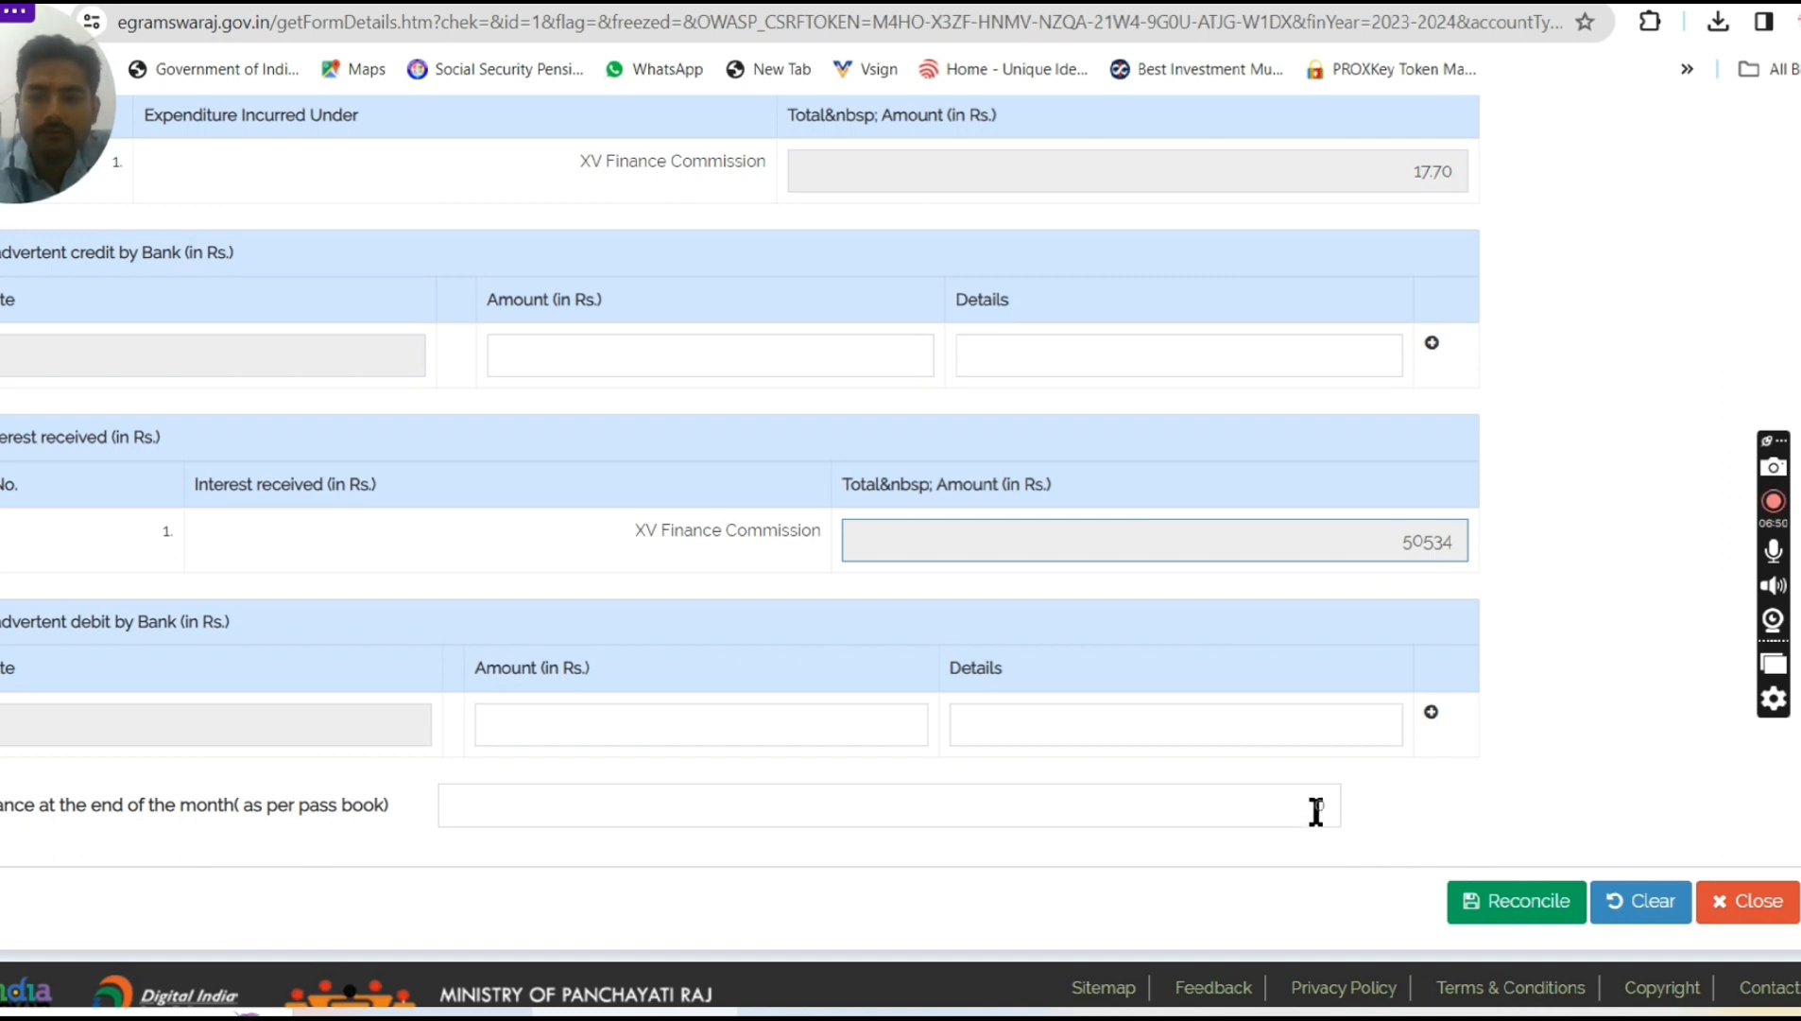
left_click(1315, 810)
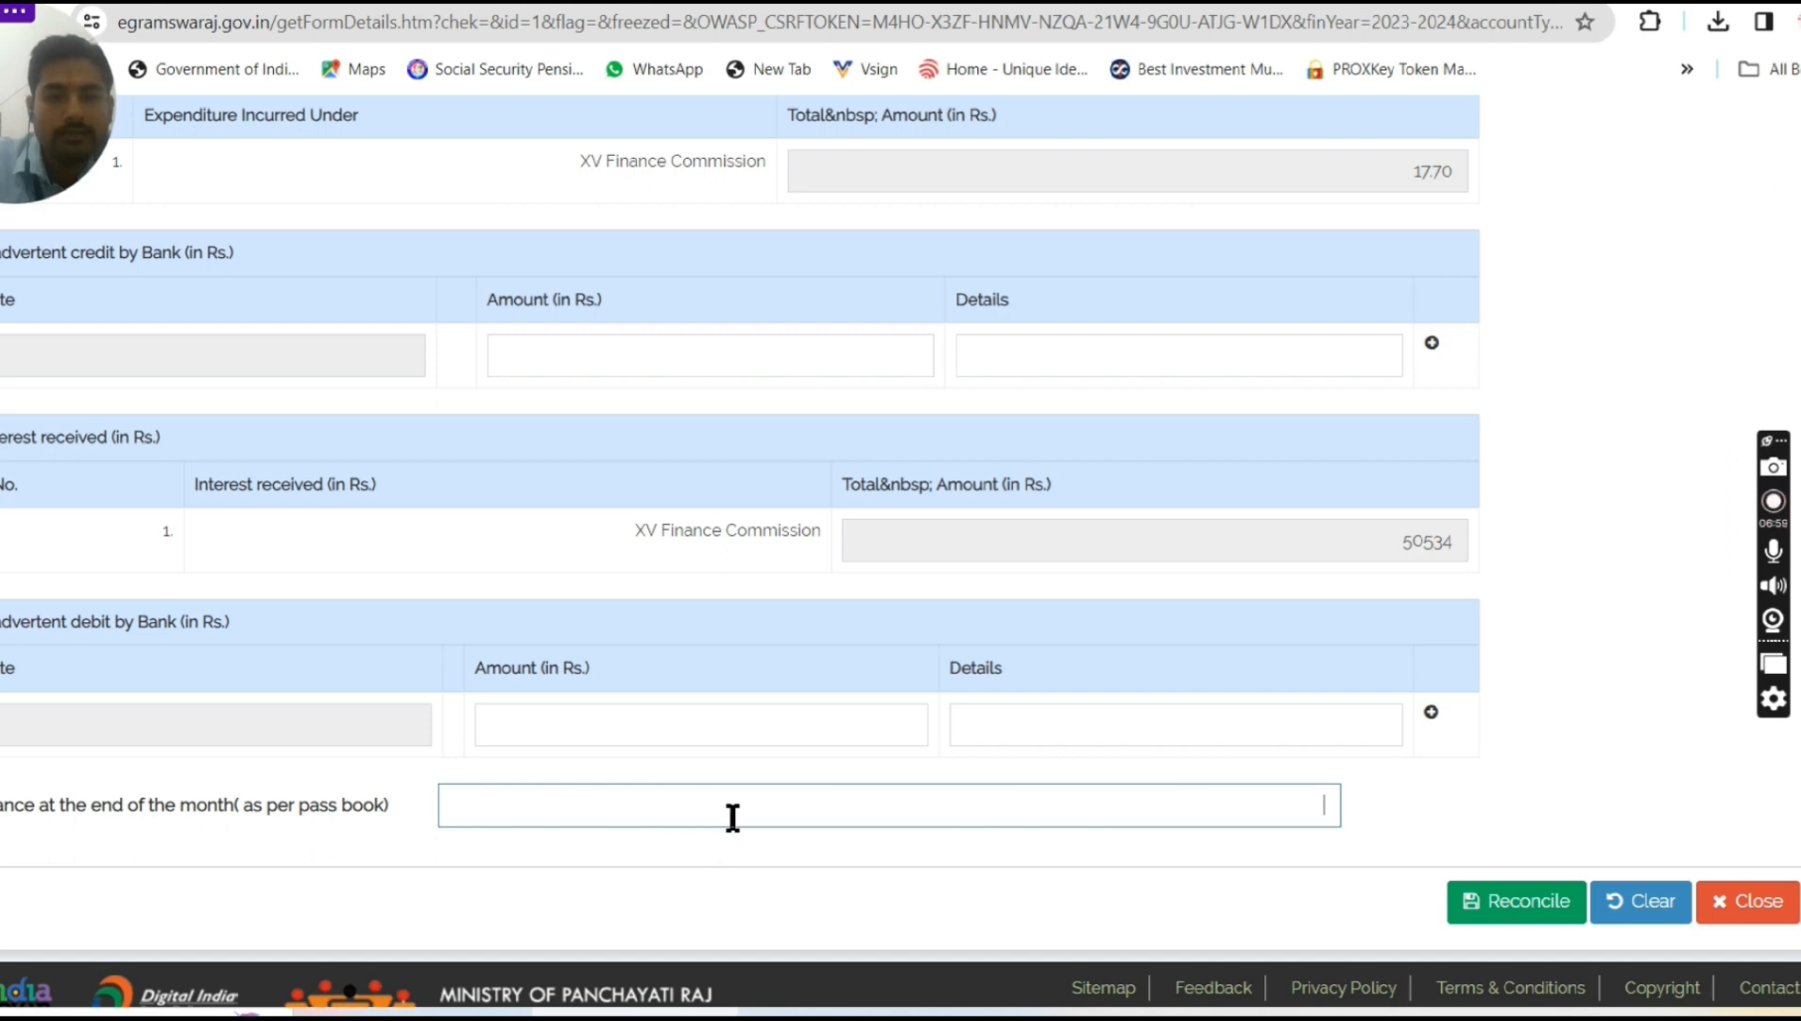
type("56")
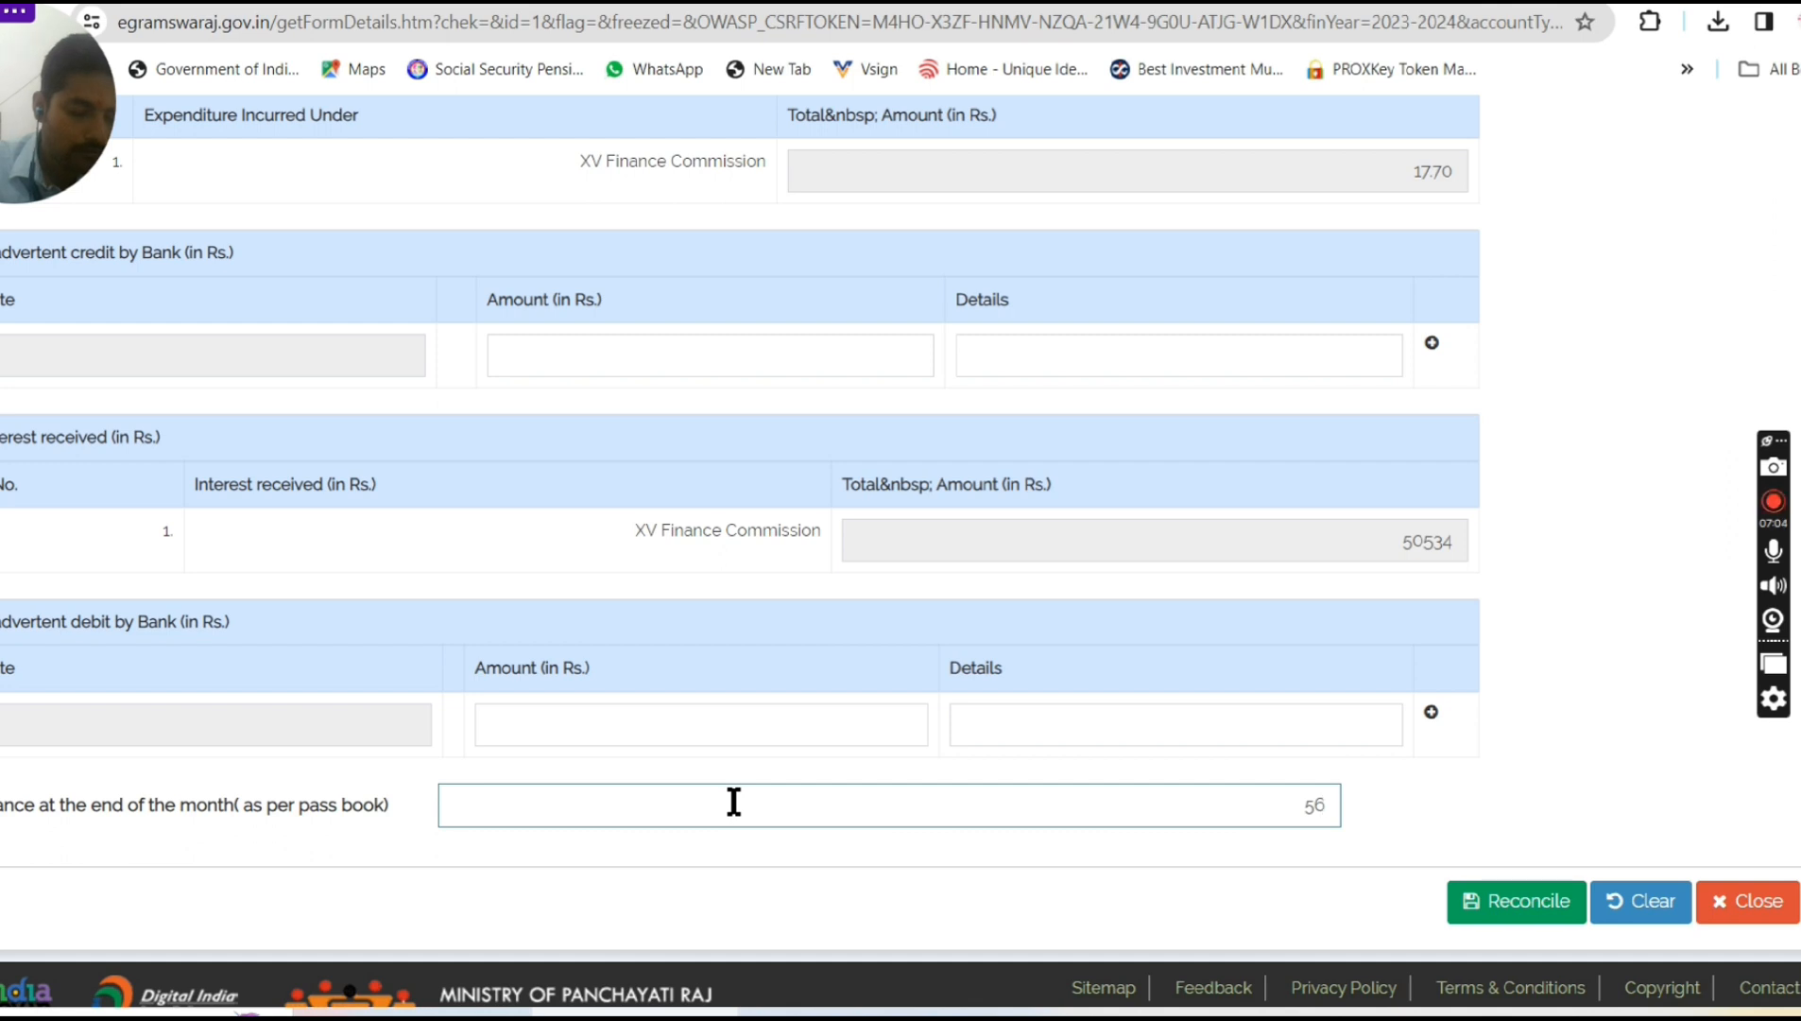
type("08")
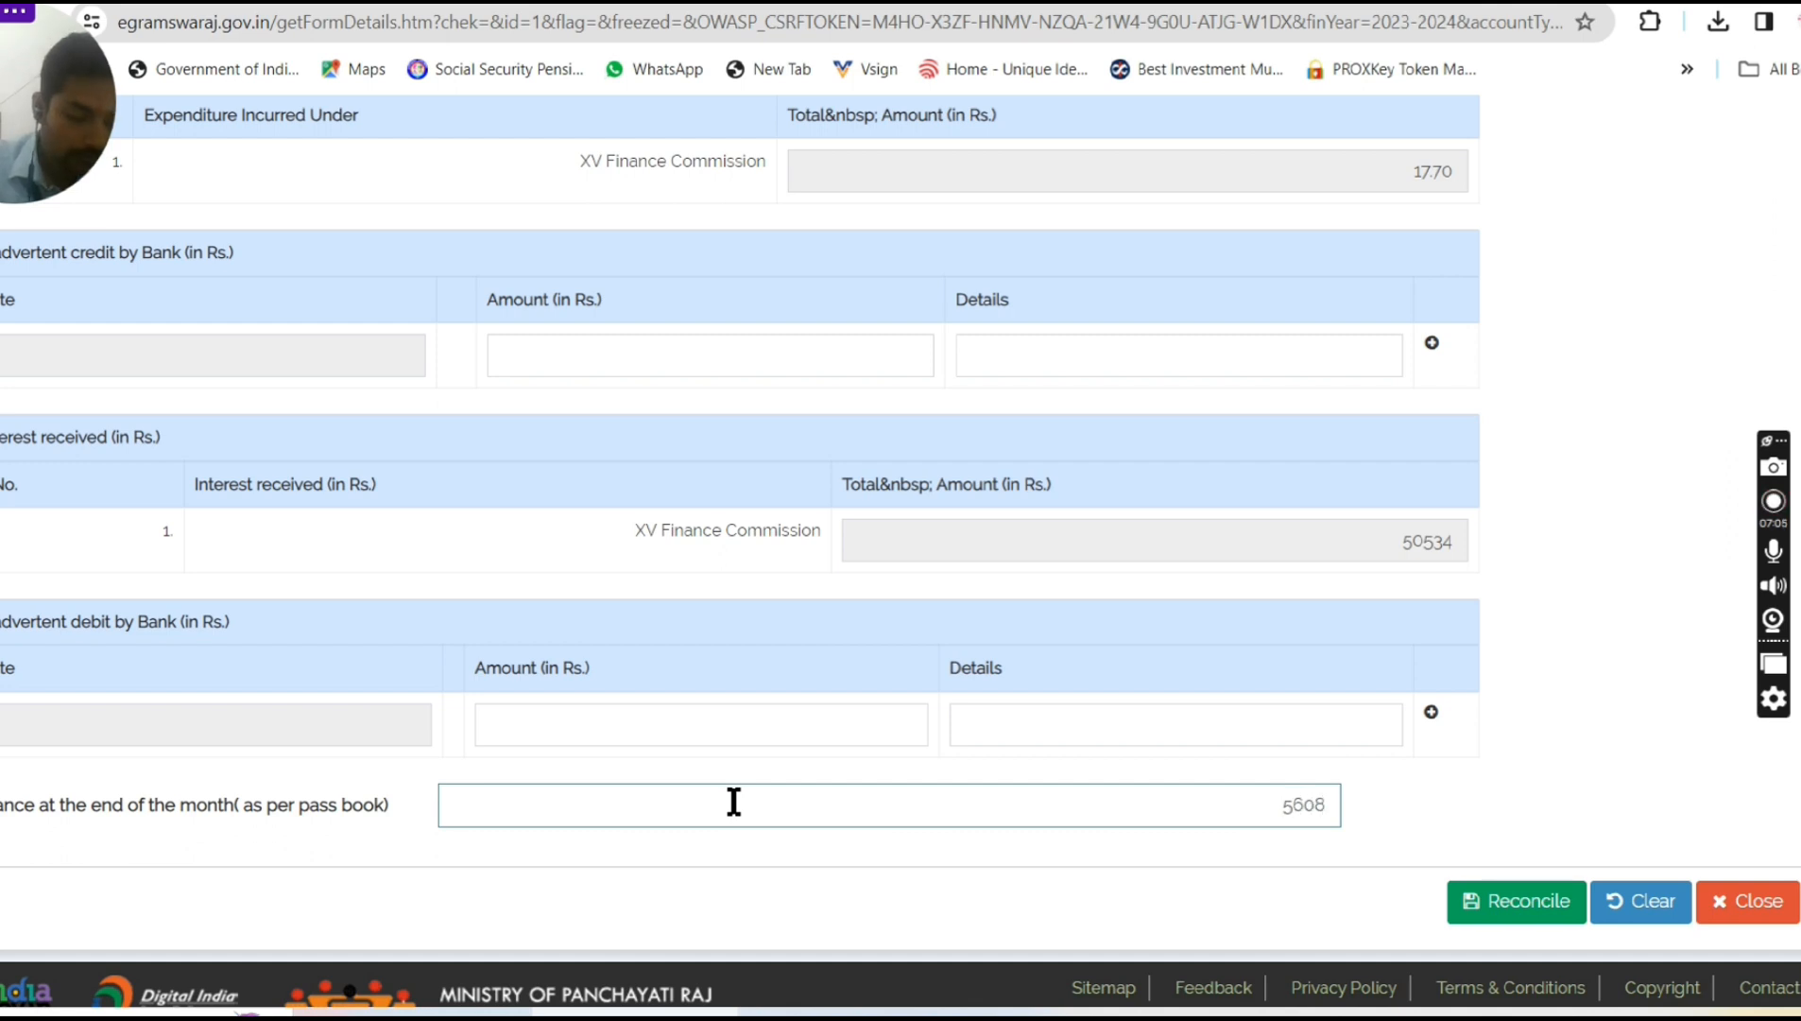
type("346")
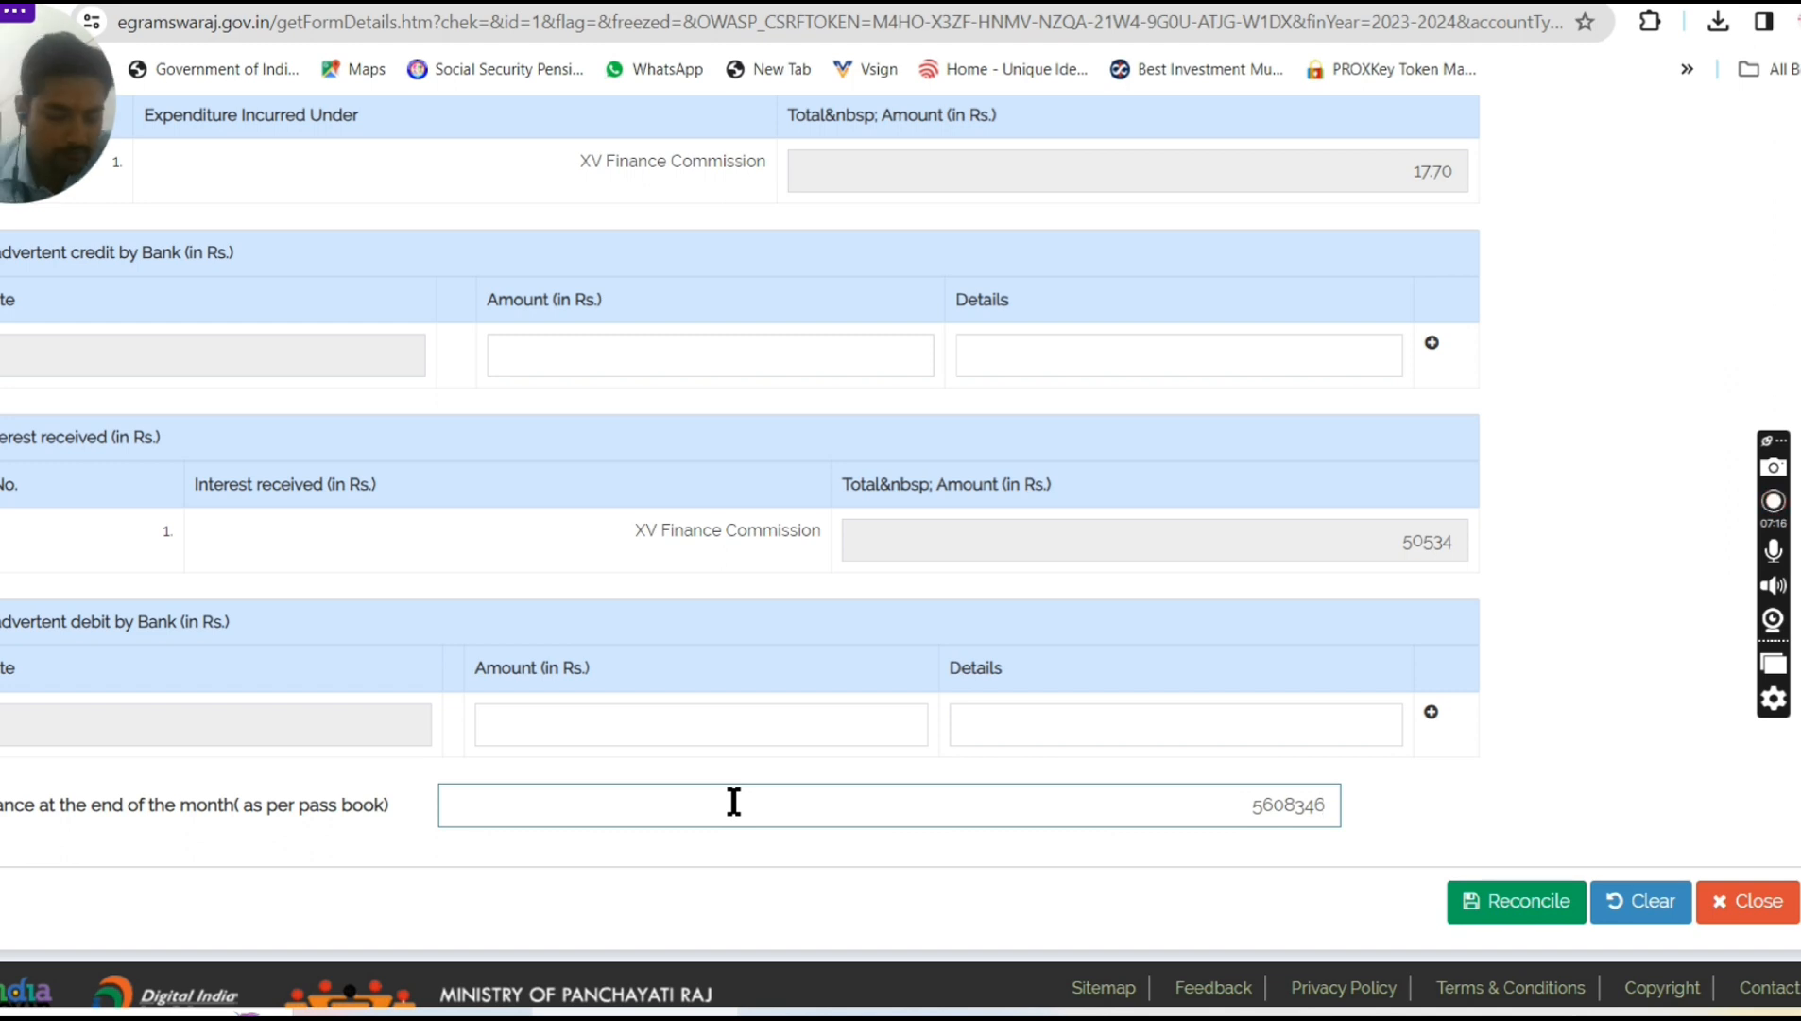
type(".36")
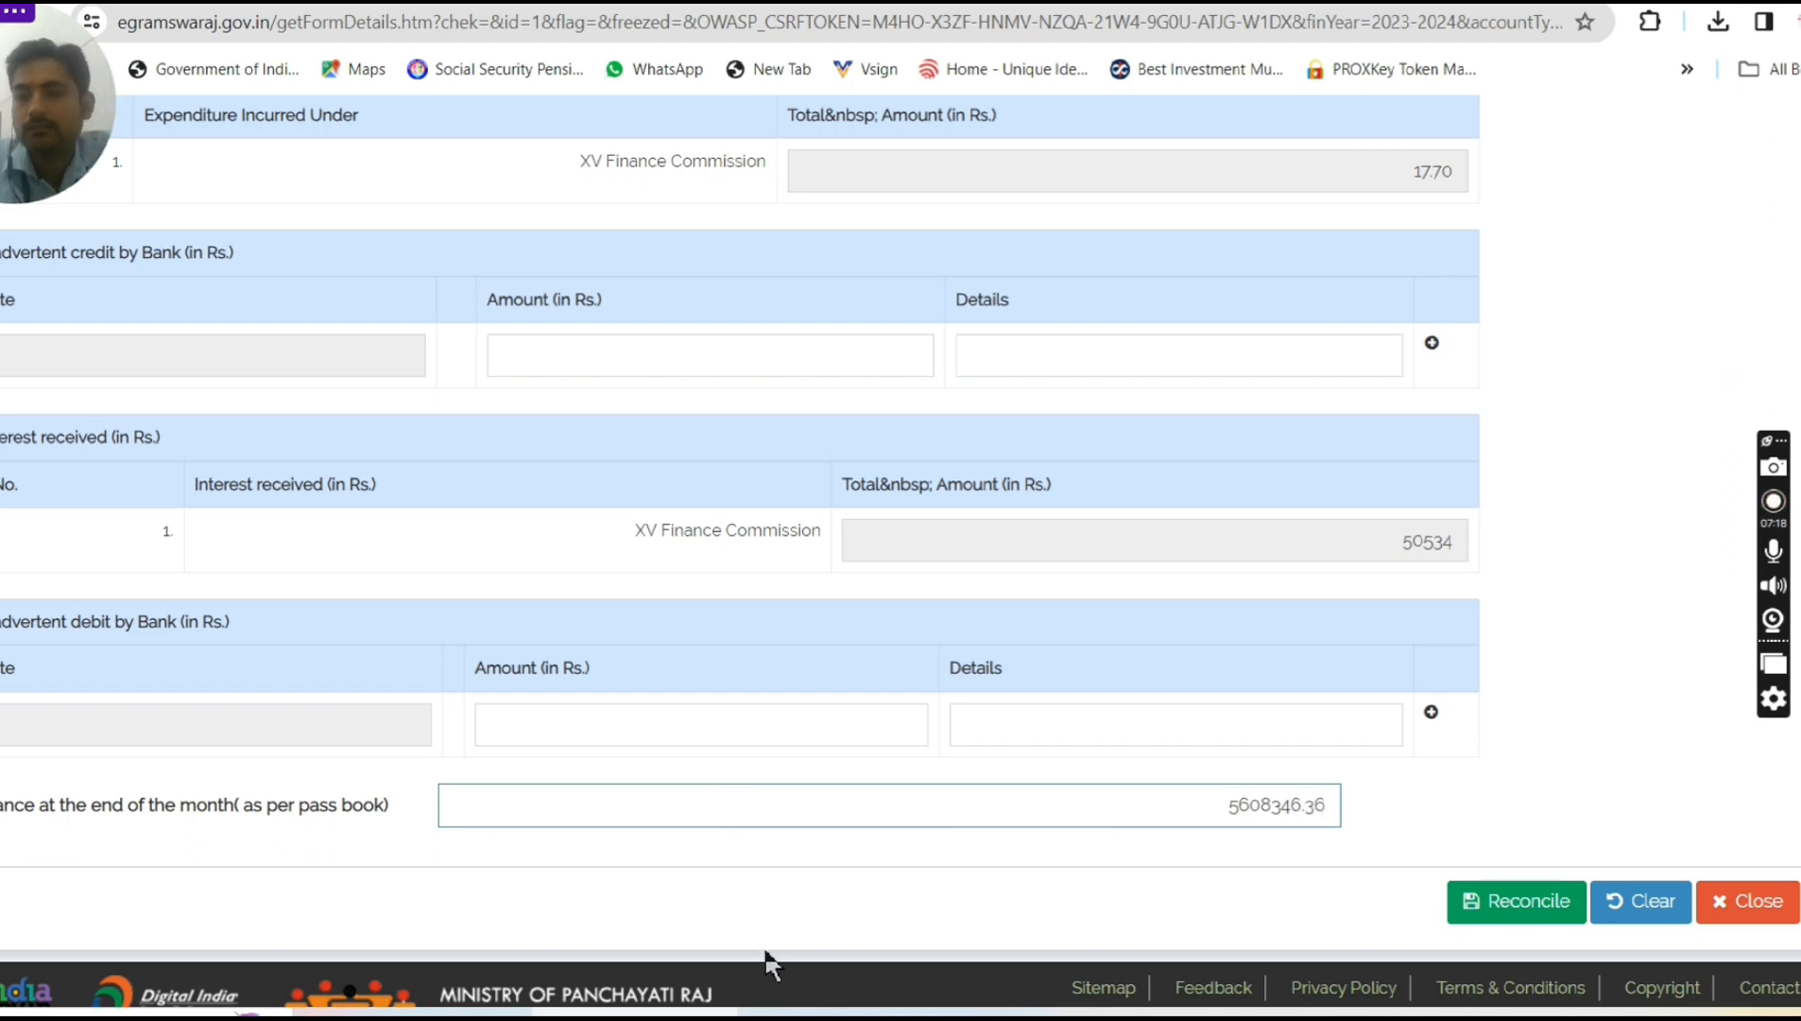
Reconcile the account and review the March reconciliation statement, including the closing balances and amount of difference
left_click(1512, 910)
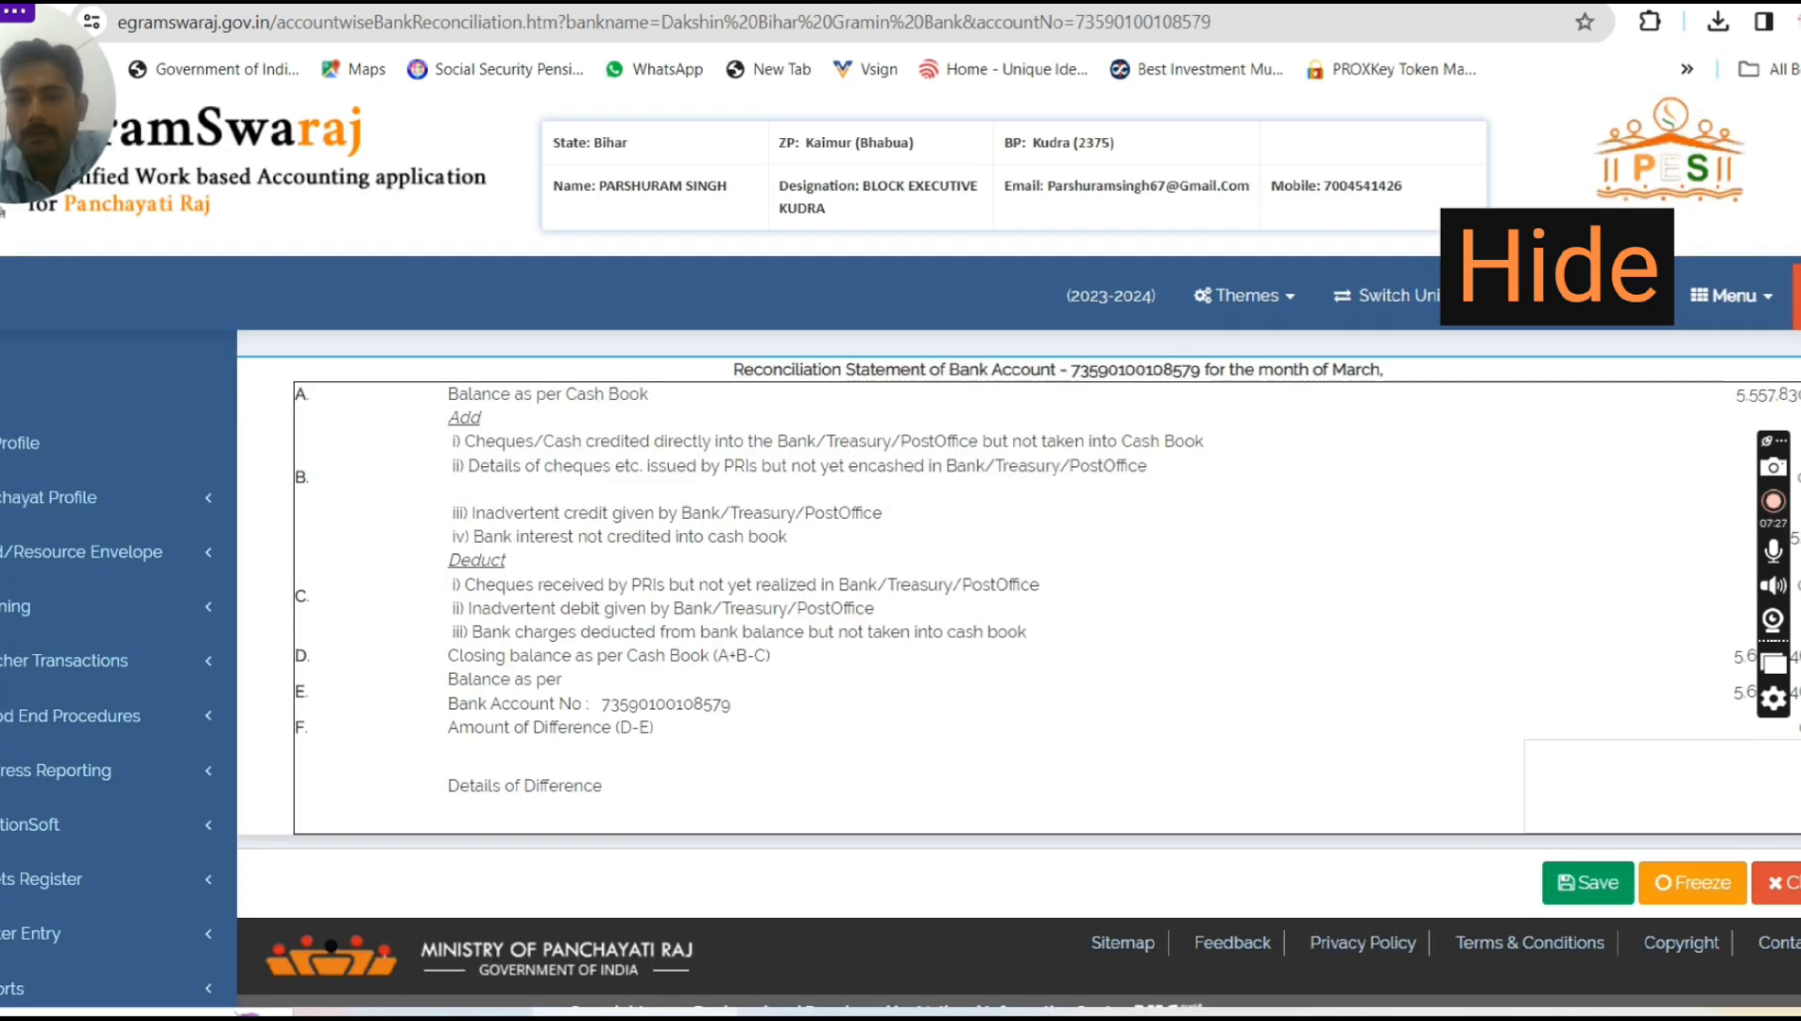
scroll(1019, 605, "down", 1)
scroll(1018, 605, "up", 1)
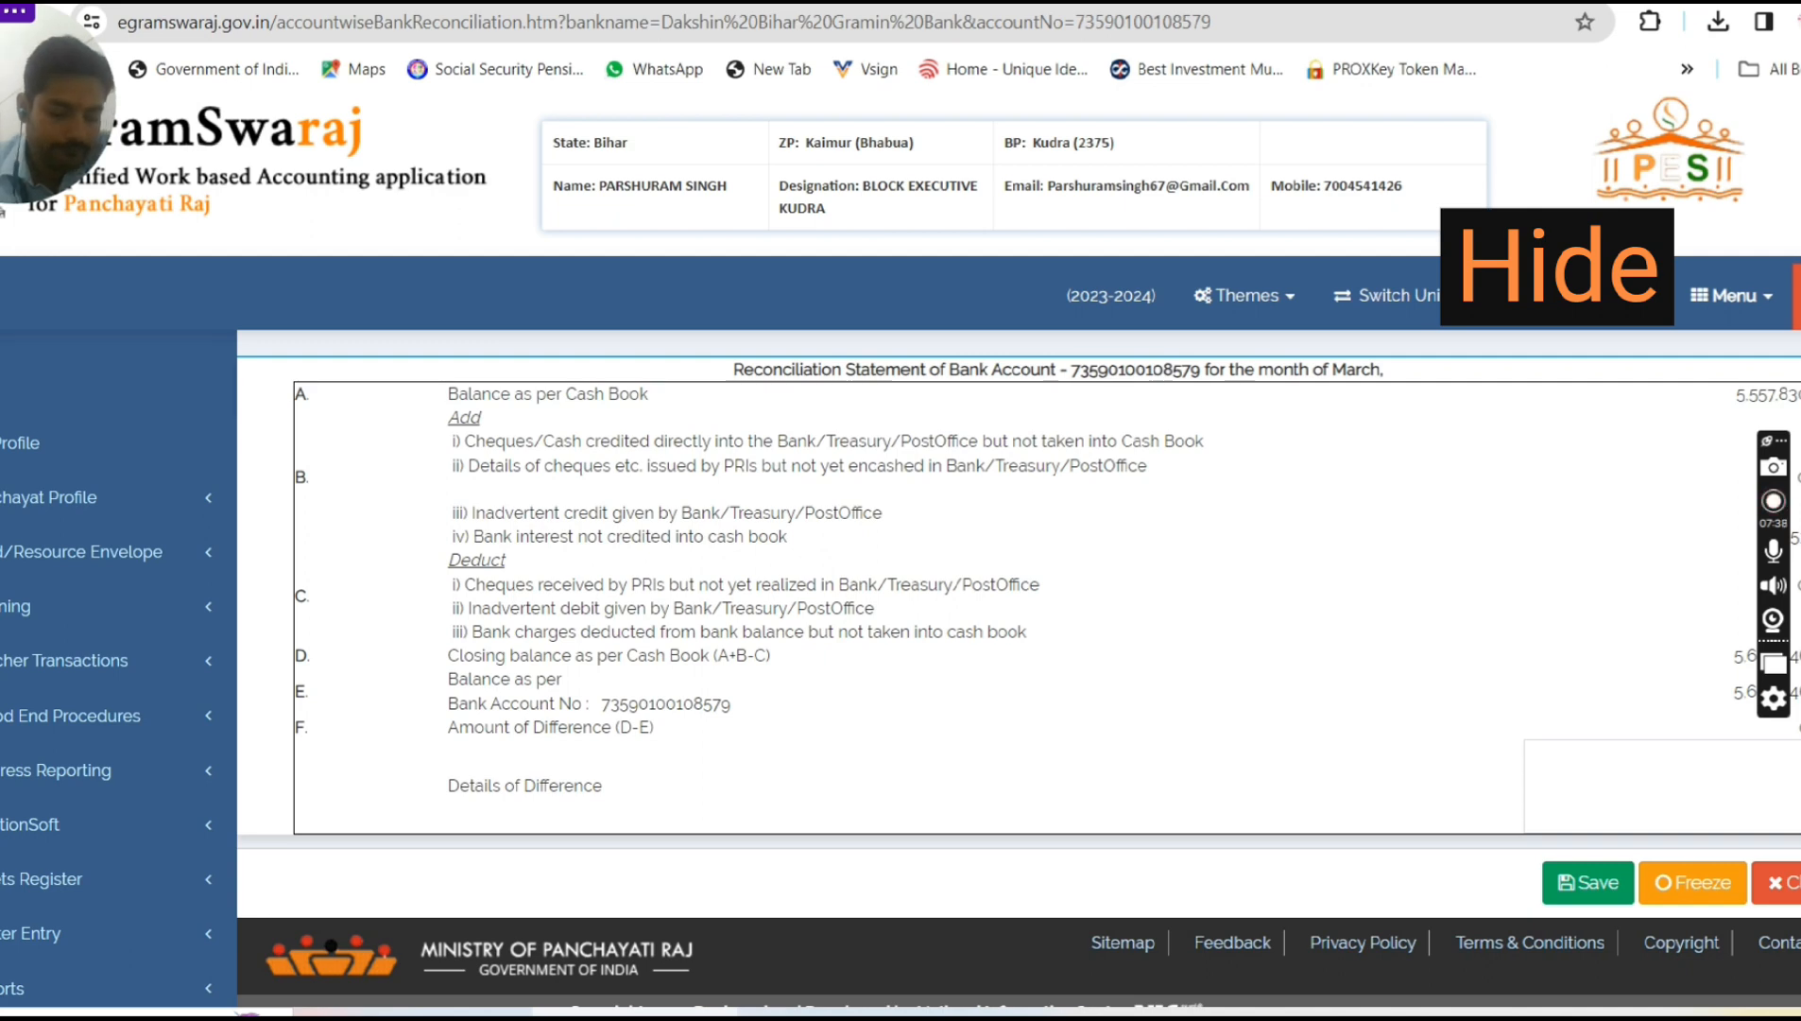
scroll(1019, 604, "down", 1)
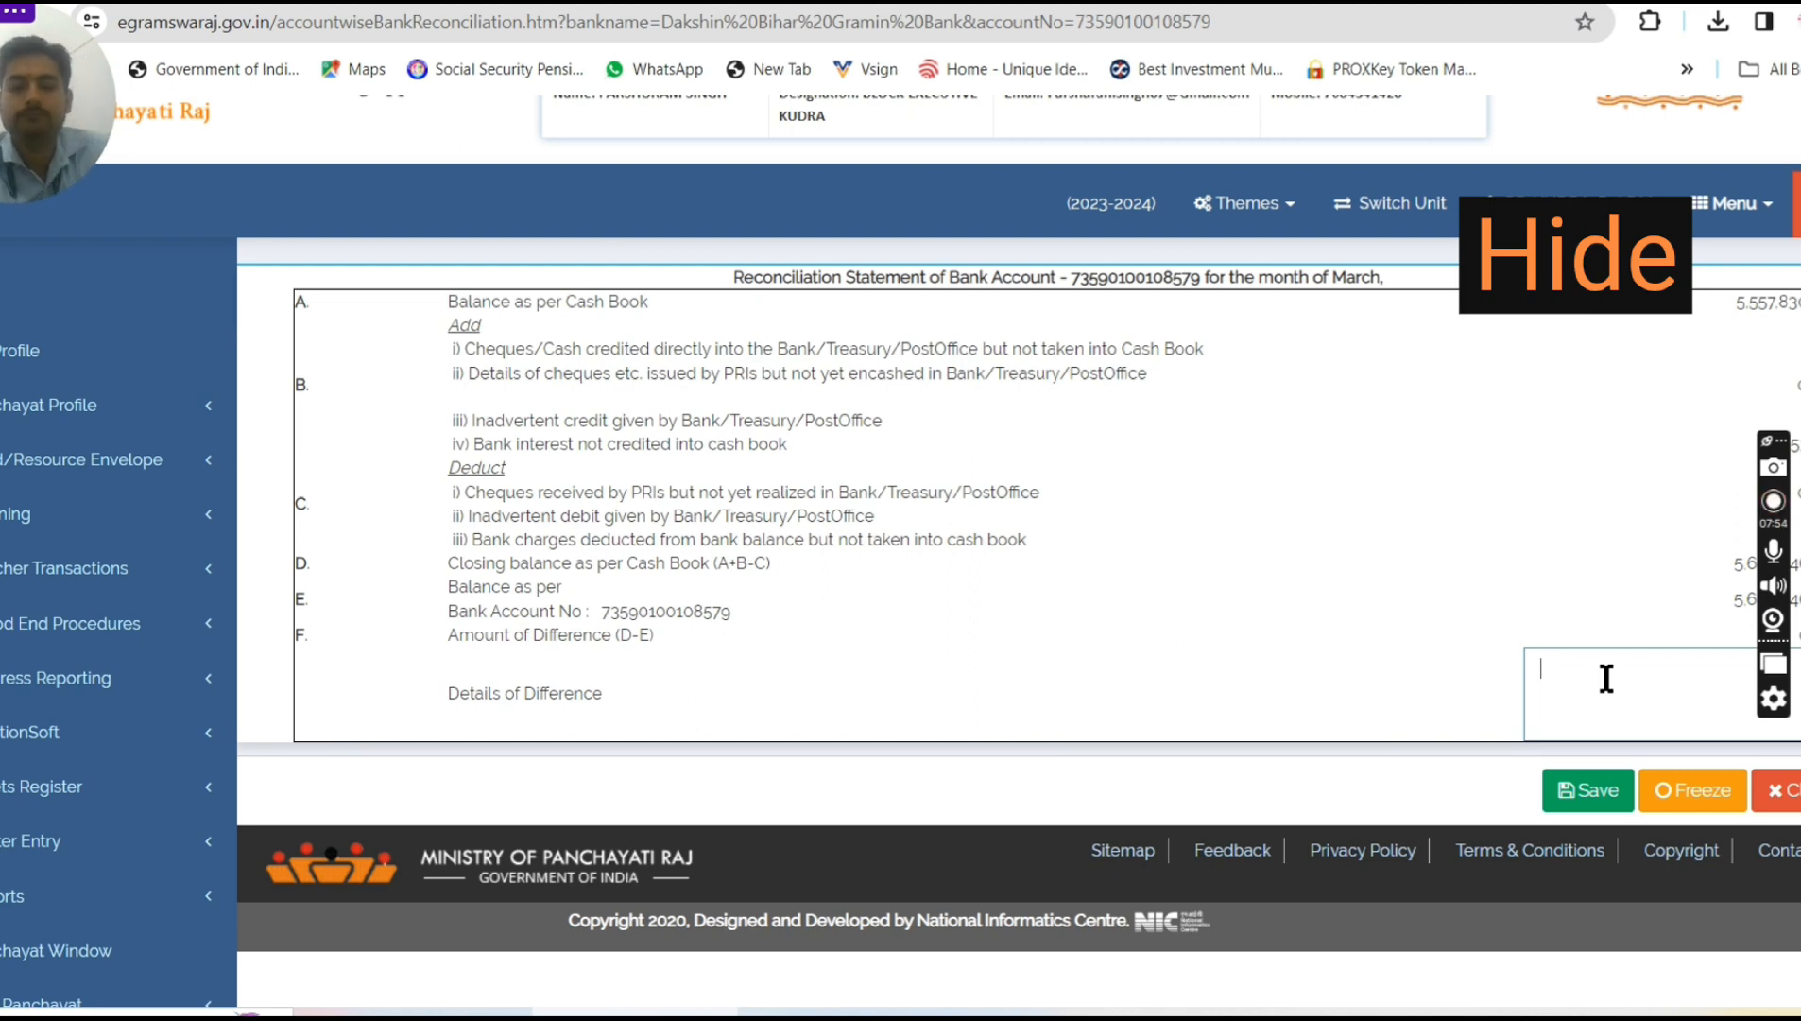
Enter "interst difference" as the details of difference in the March reconciliation statement
type("ind")
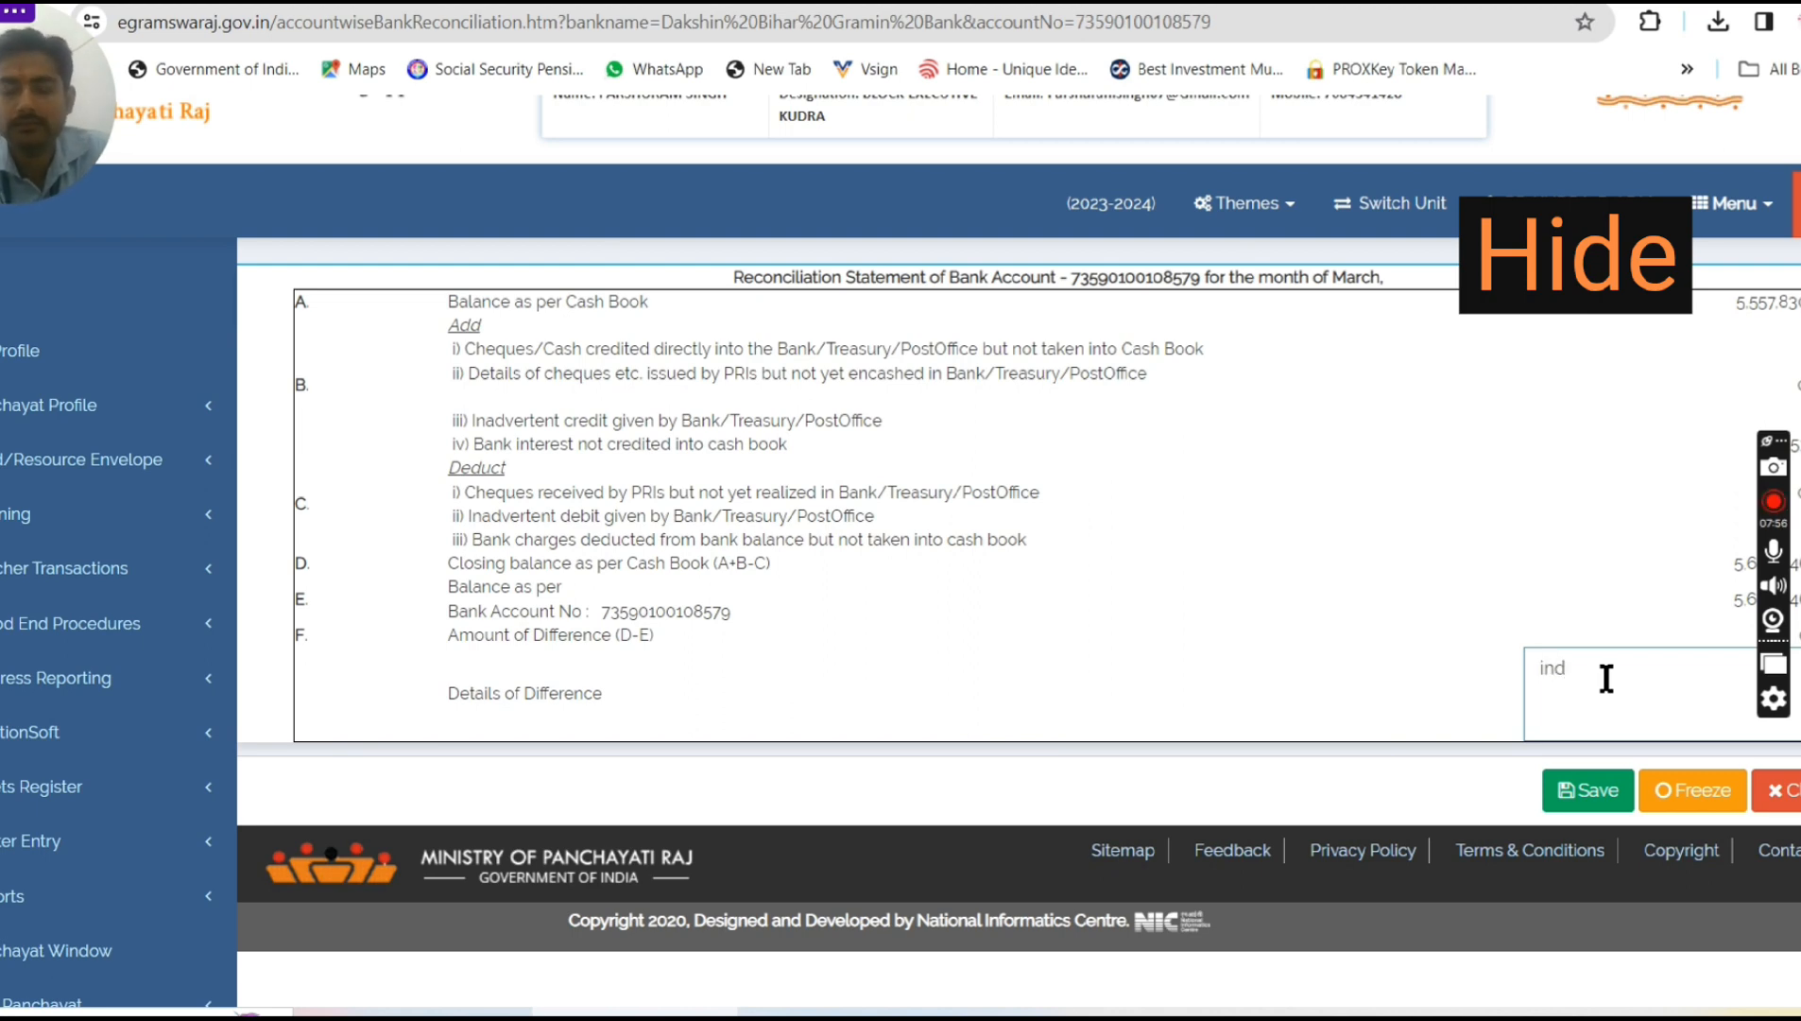
key("BackSpace")
type("terst")
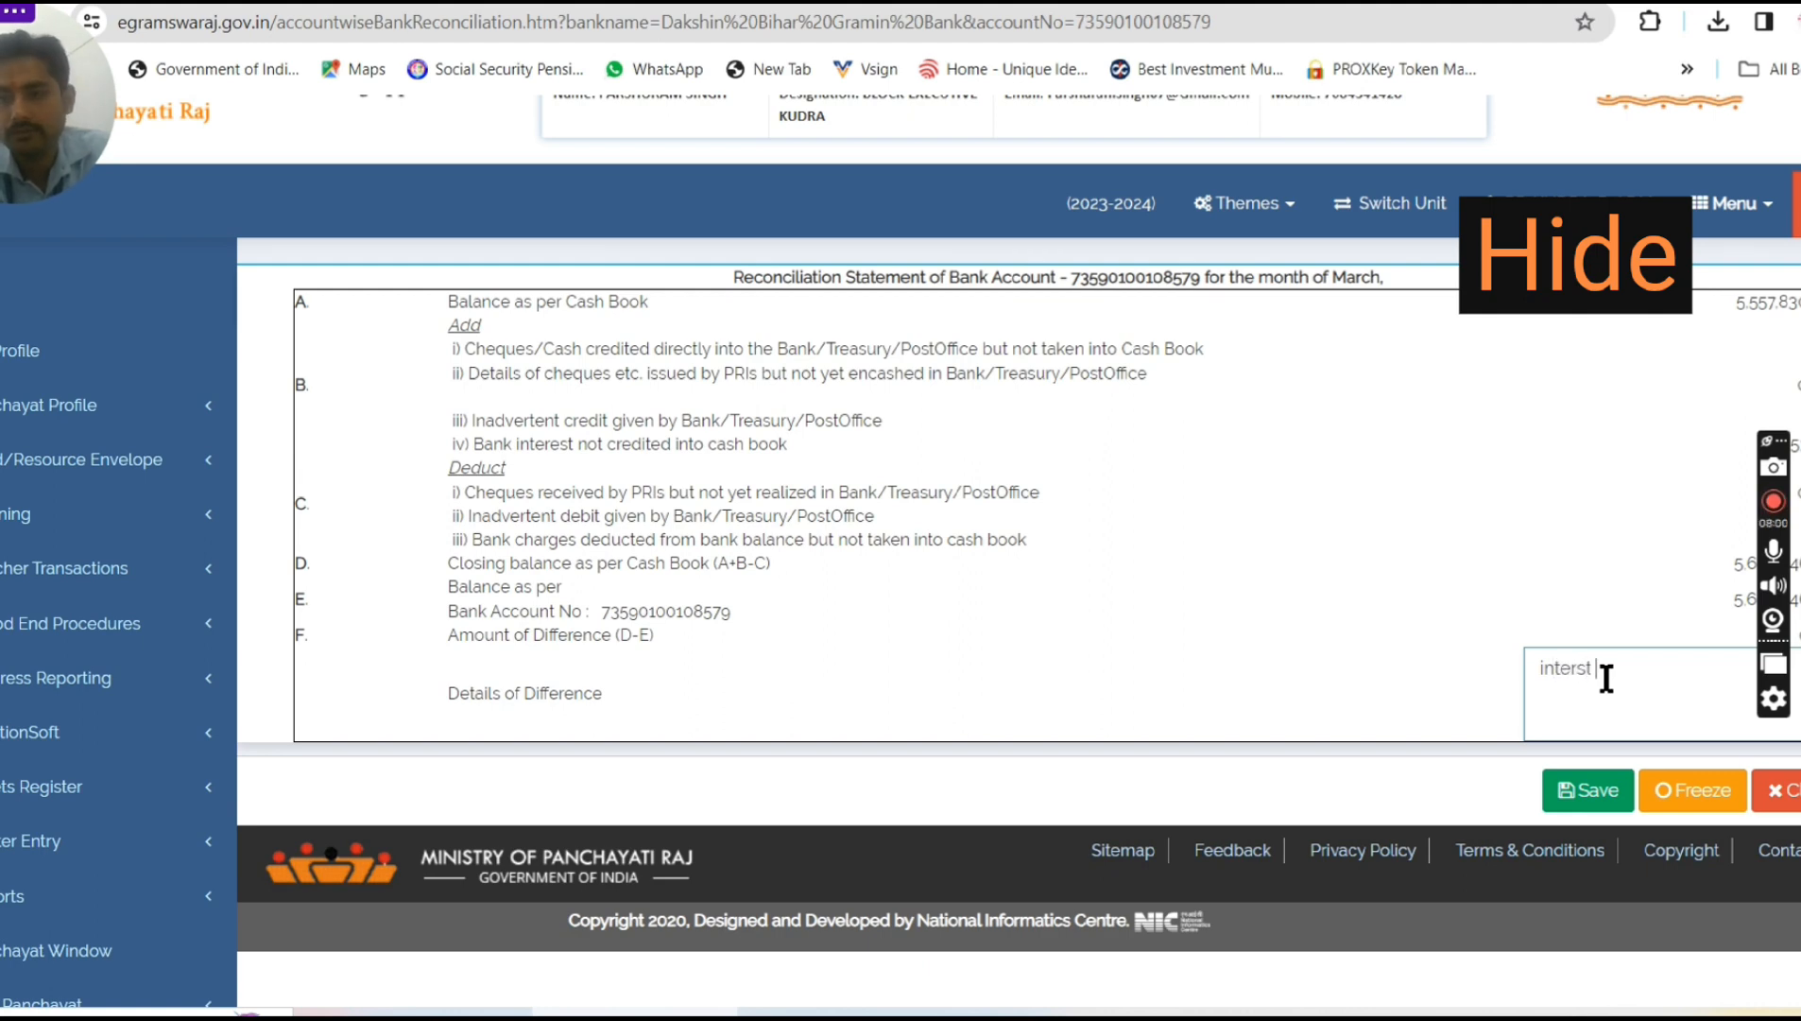
type(" differen")
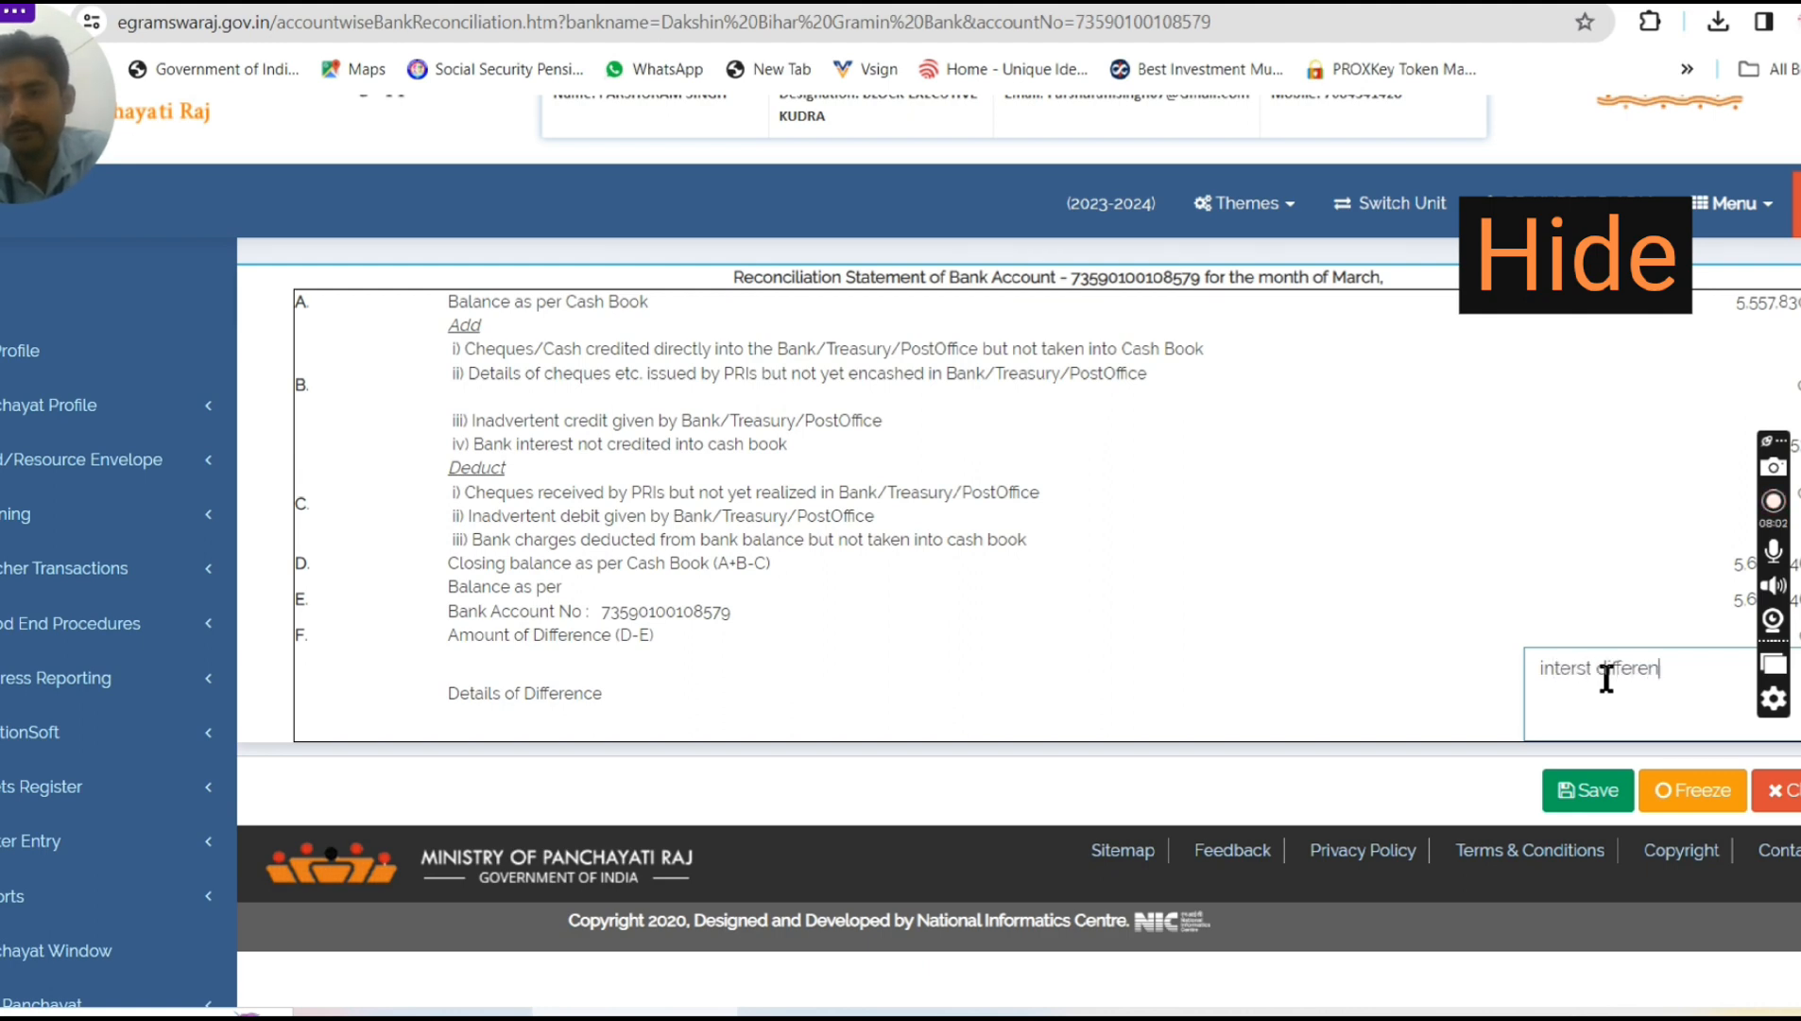
type("ce")
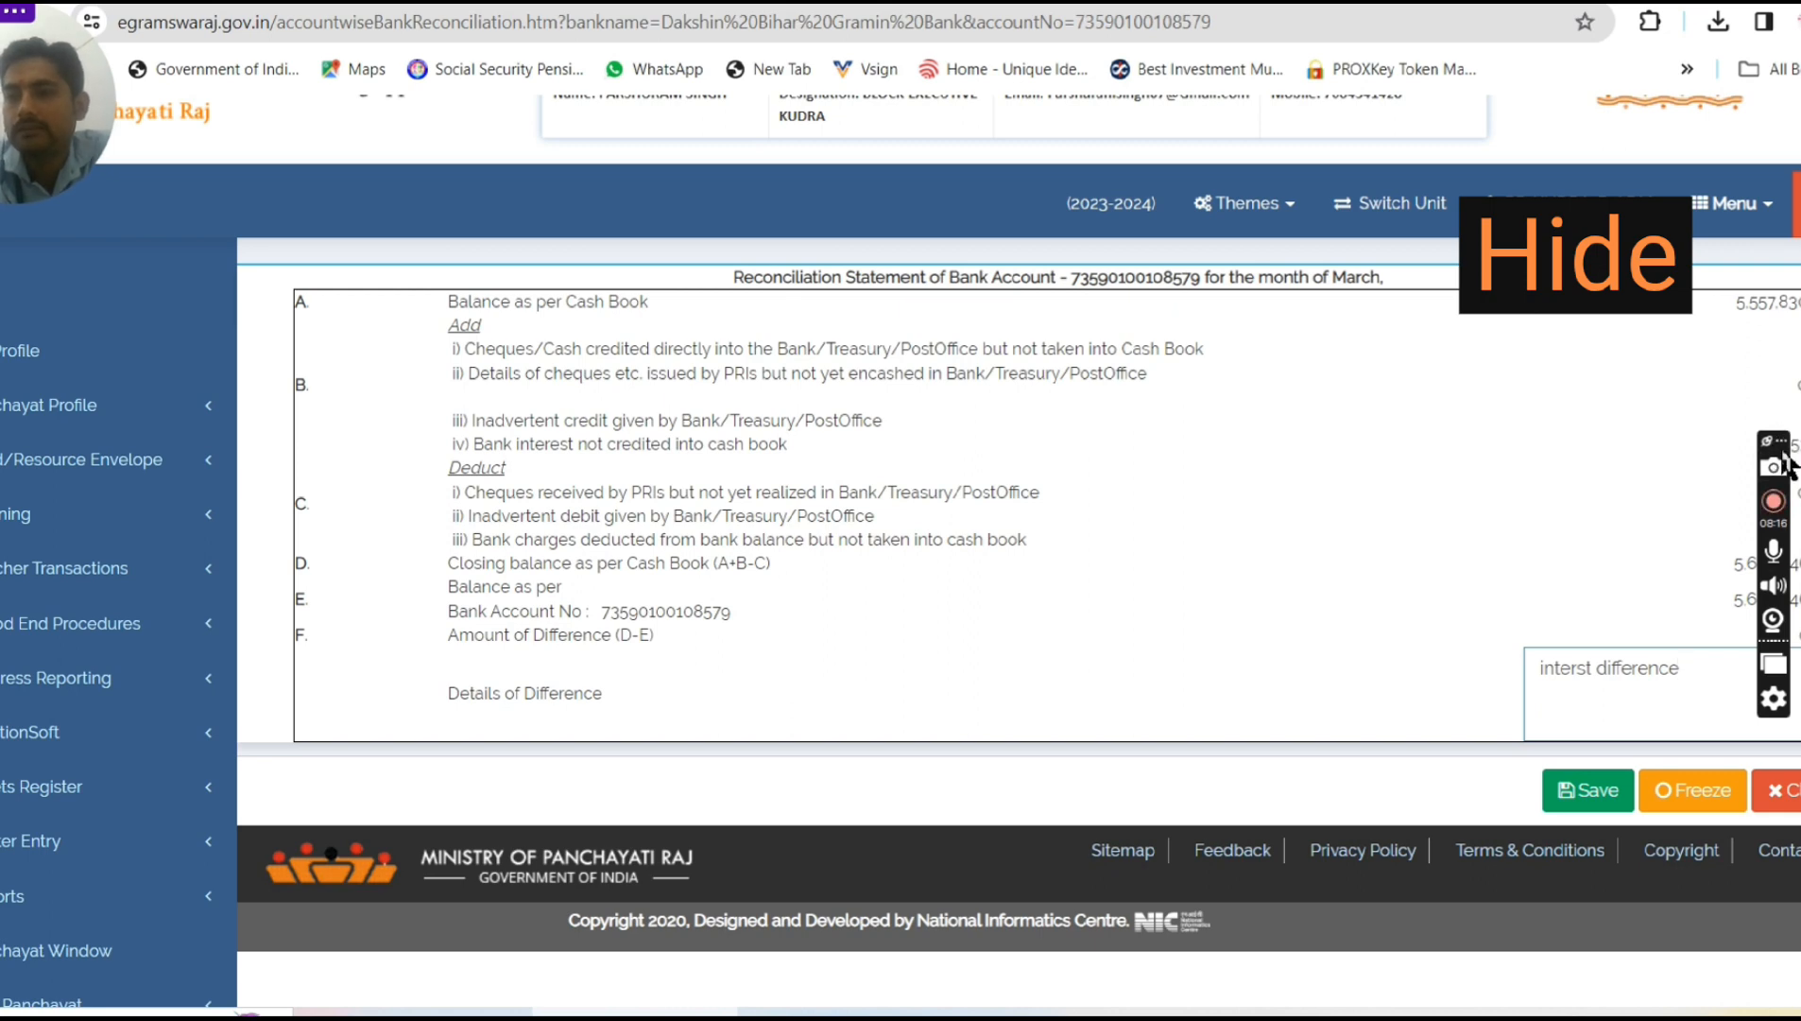
Freeze the March reconciliation statement and acknowledge the generated bank charges and interest received vouchers
left_click_drag(1783, 440, 1793, 162)
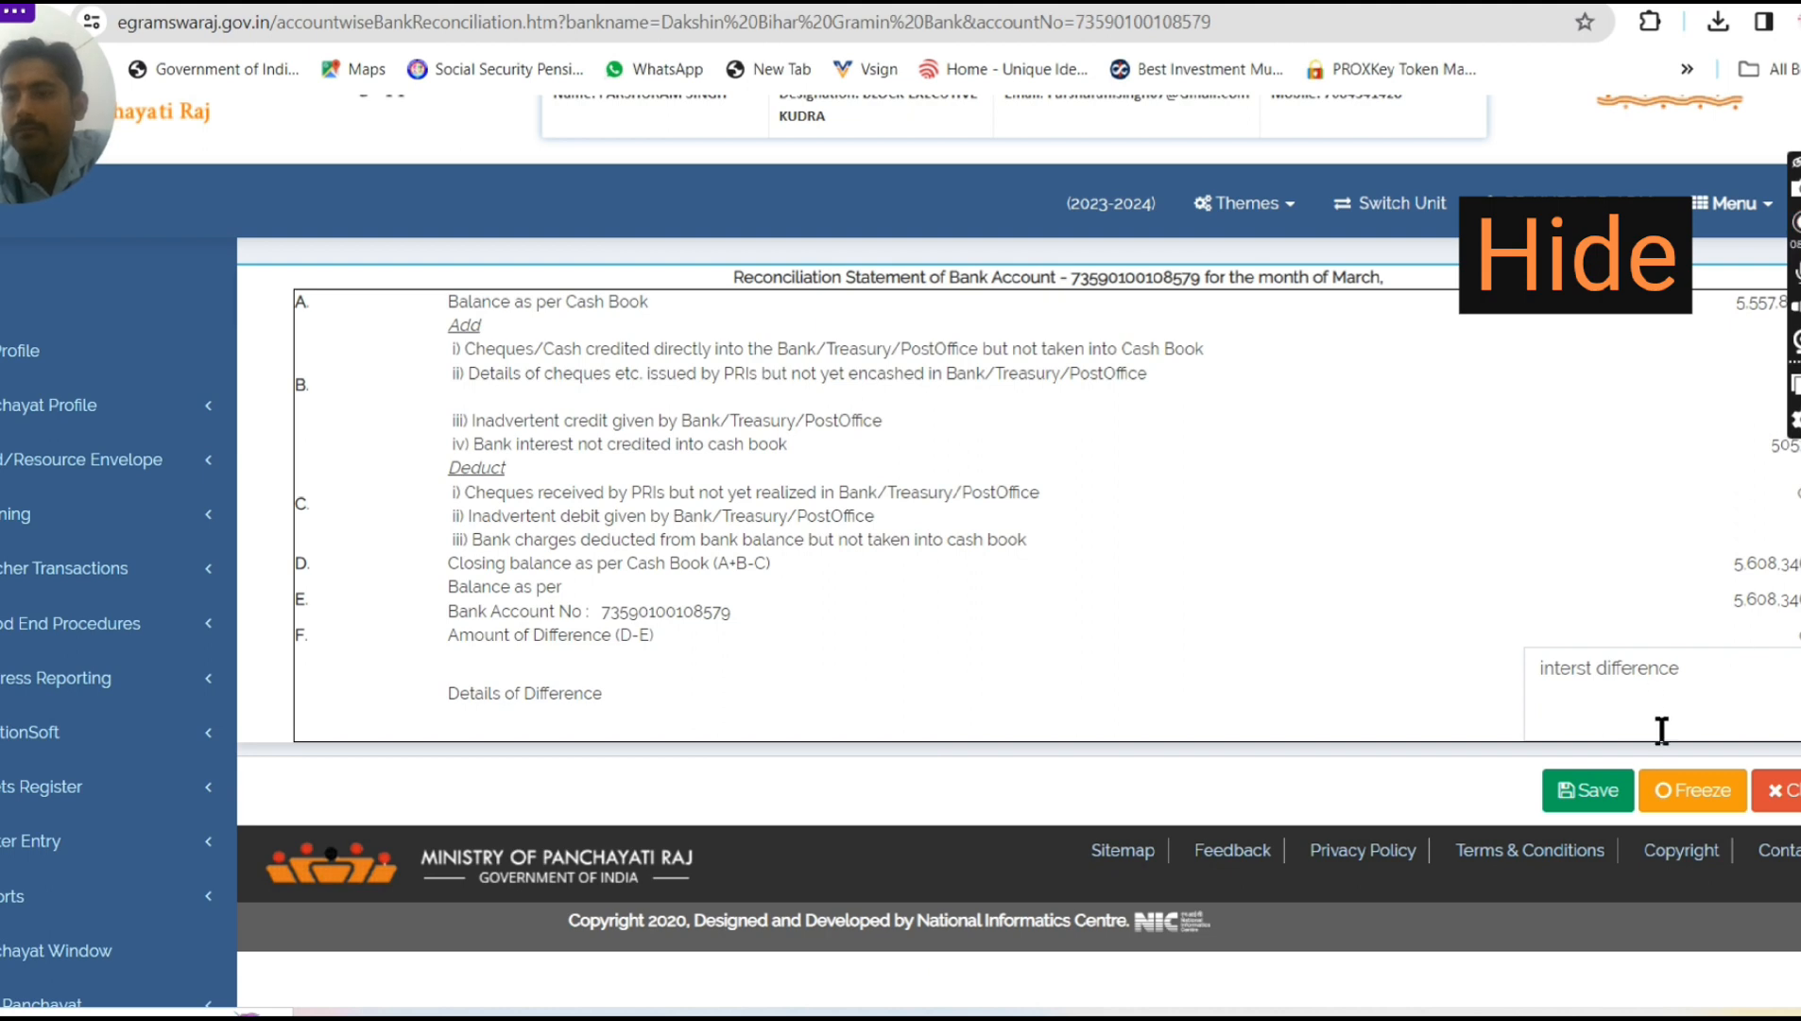
left_click(1684, 810)
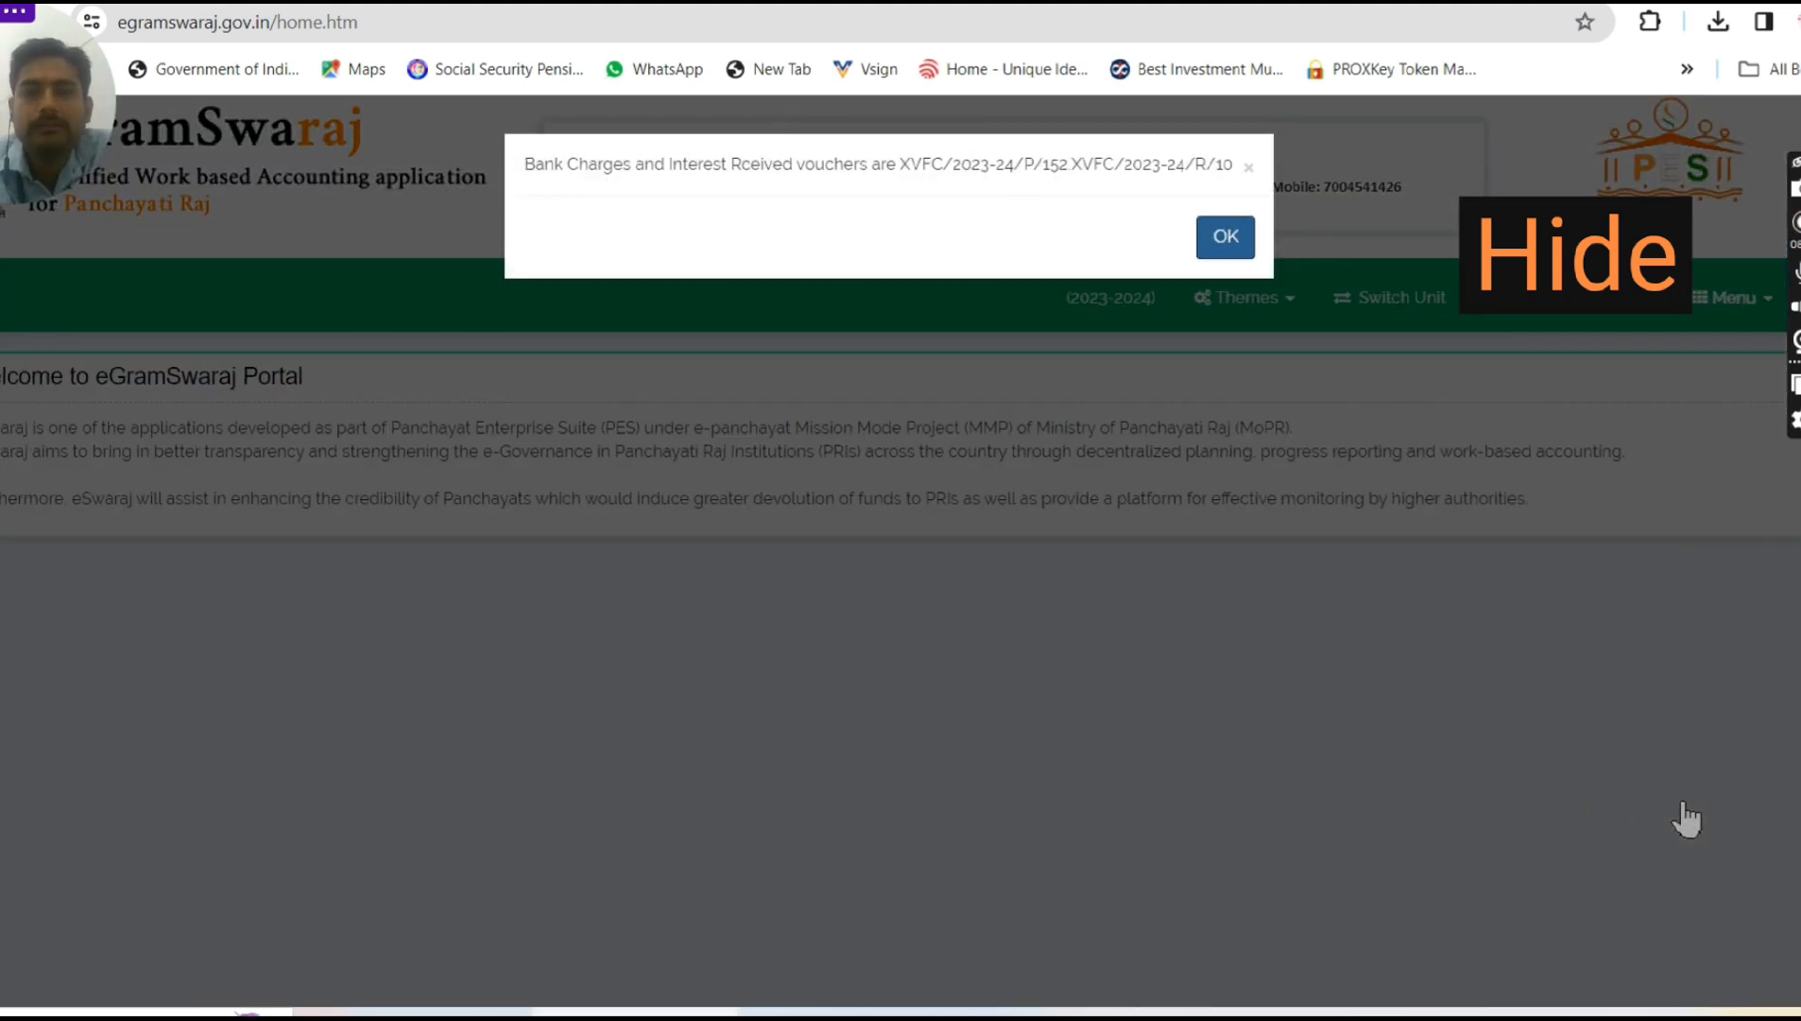
left_click(1230, 250)
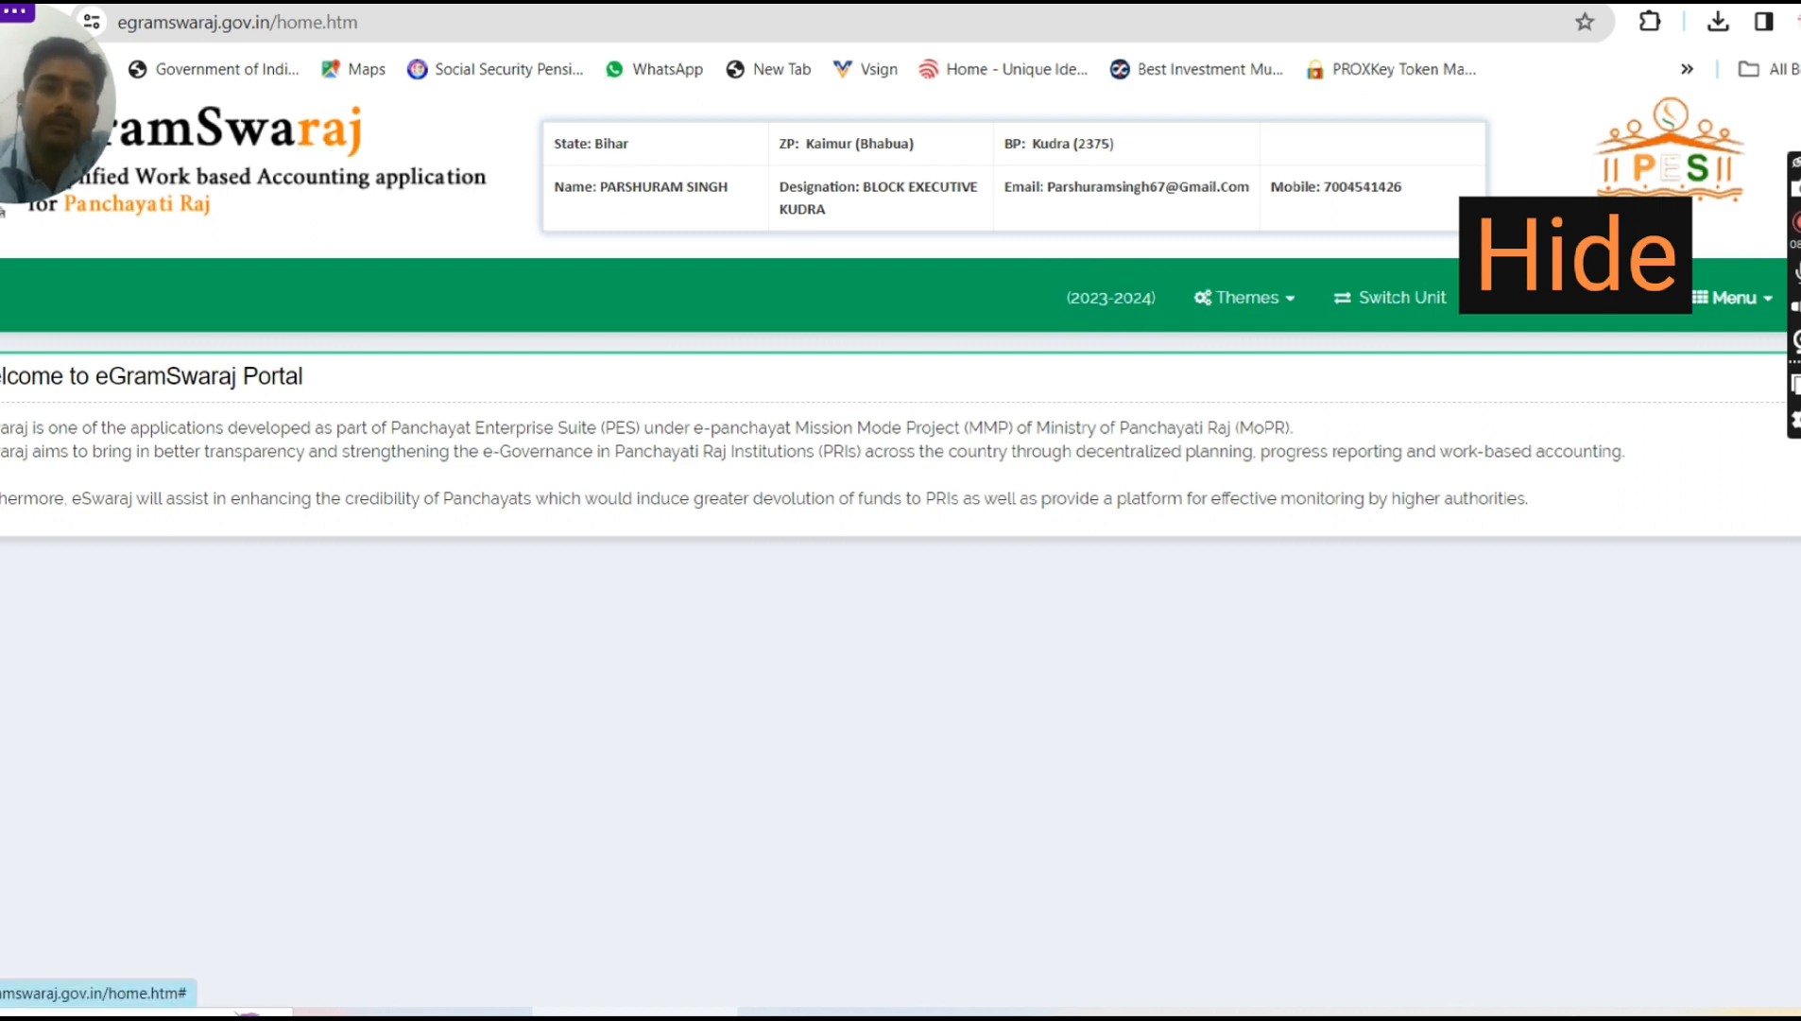
Expand the portal's side navigation on the home page
left_click(3, 296)
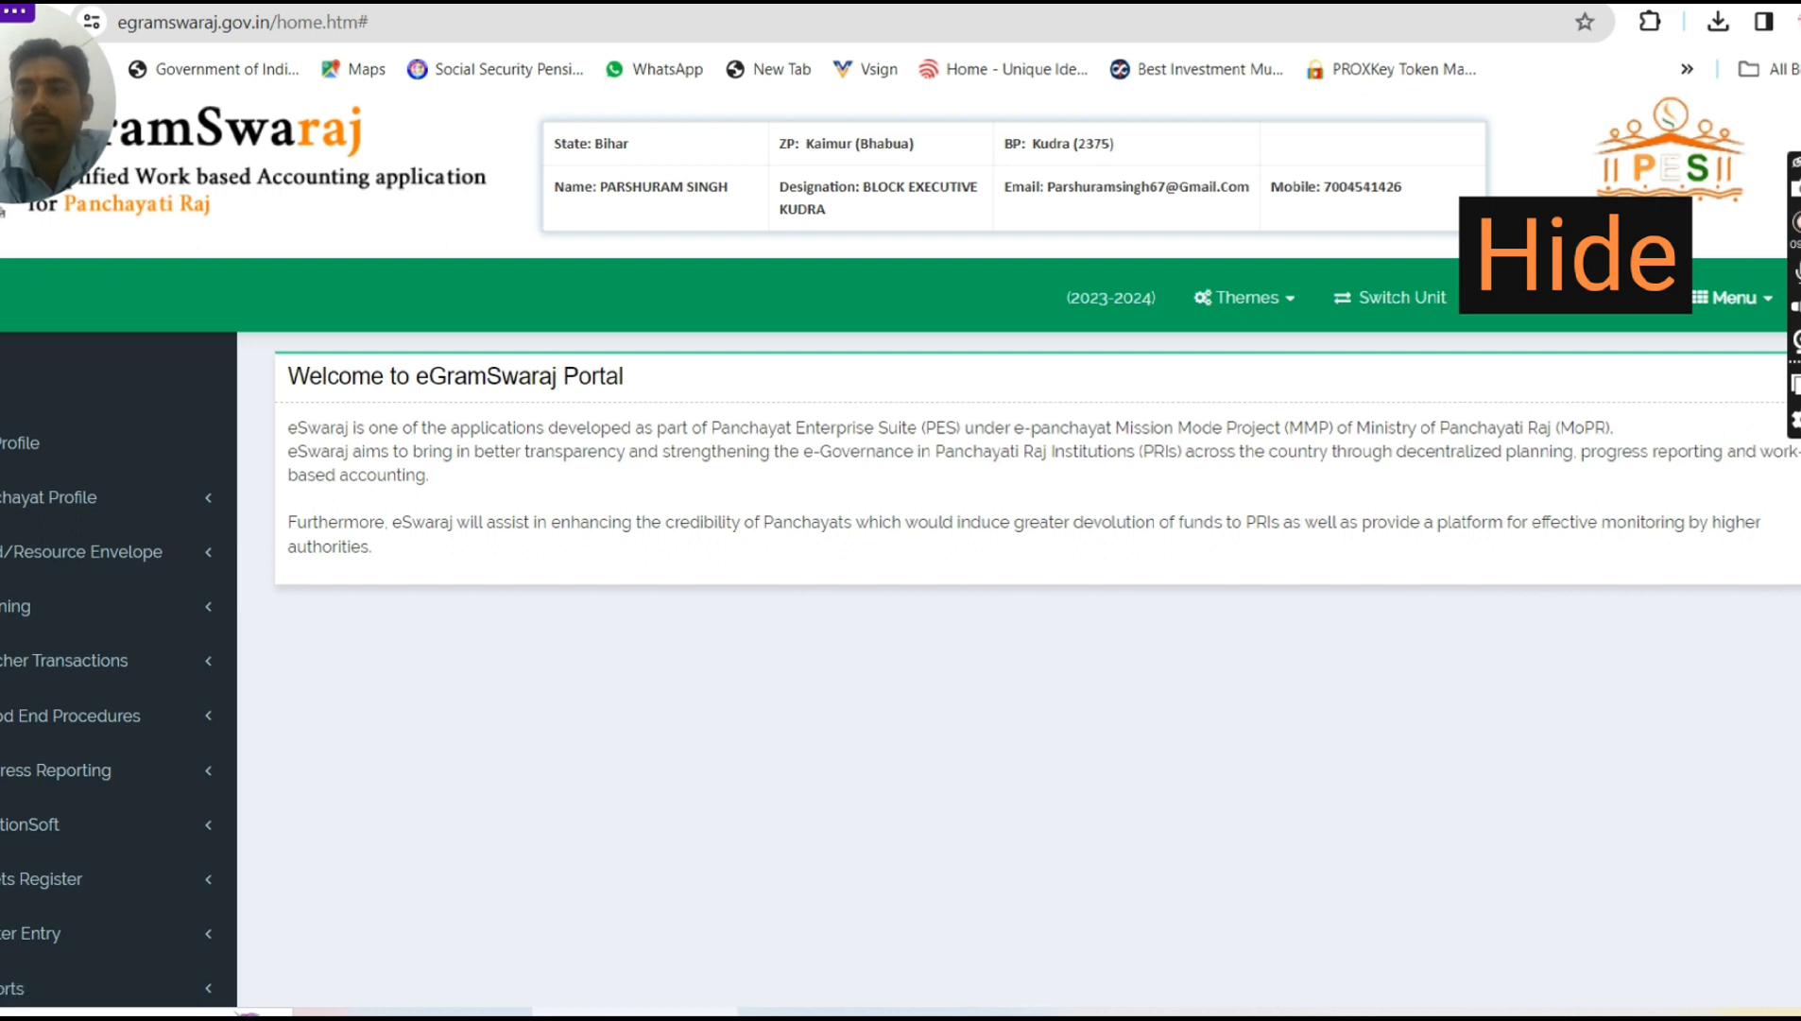
scroll(1040, 567, "down", 1)
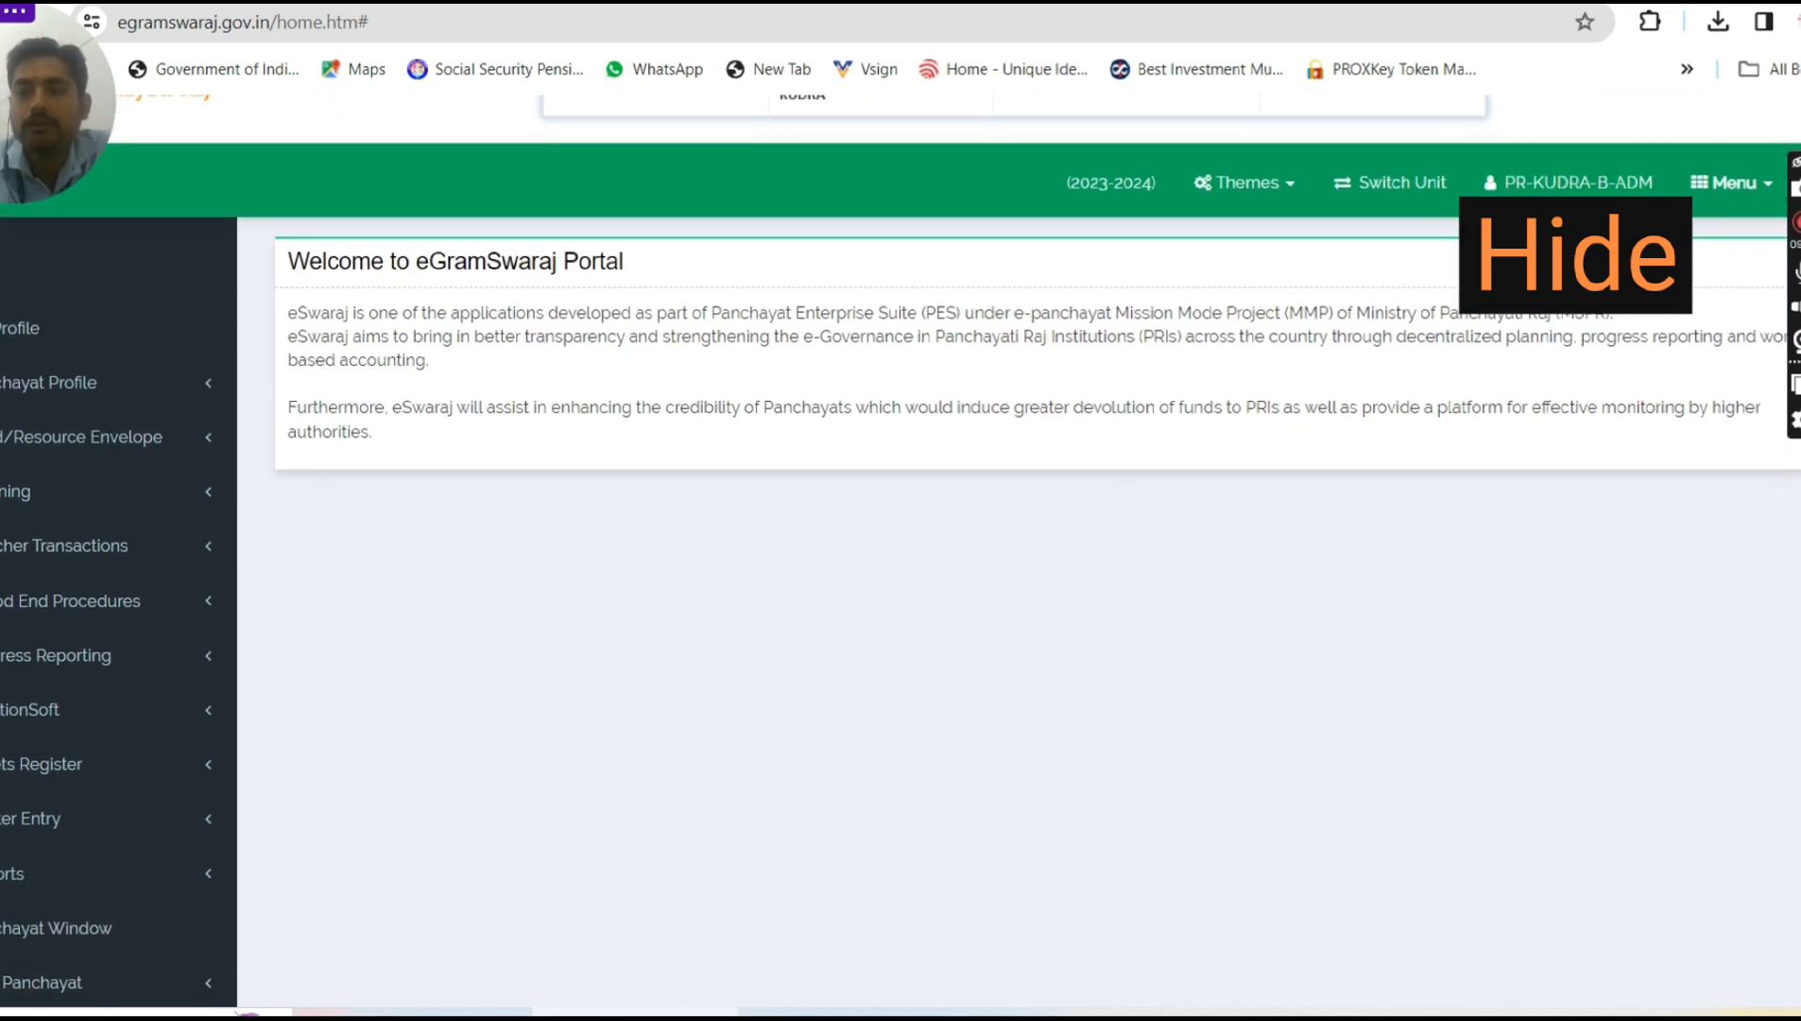
scroll(1040, 567, "up", 1)
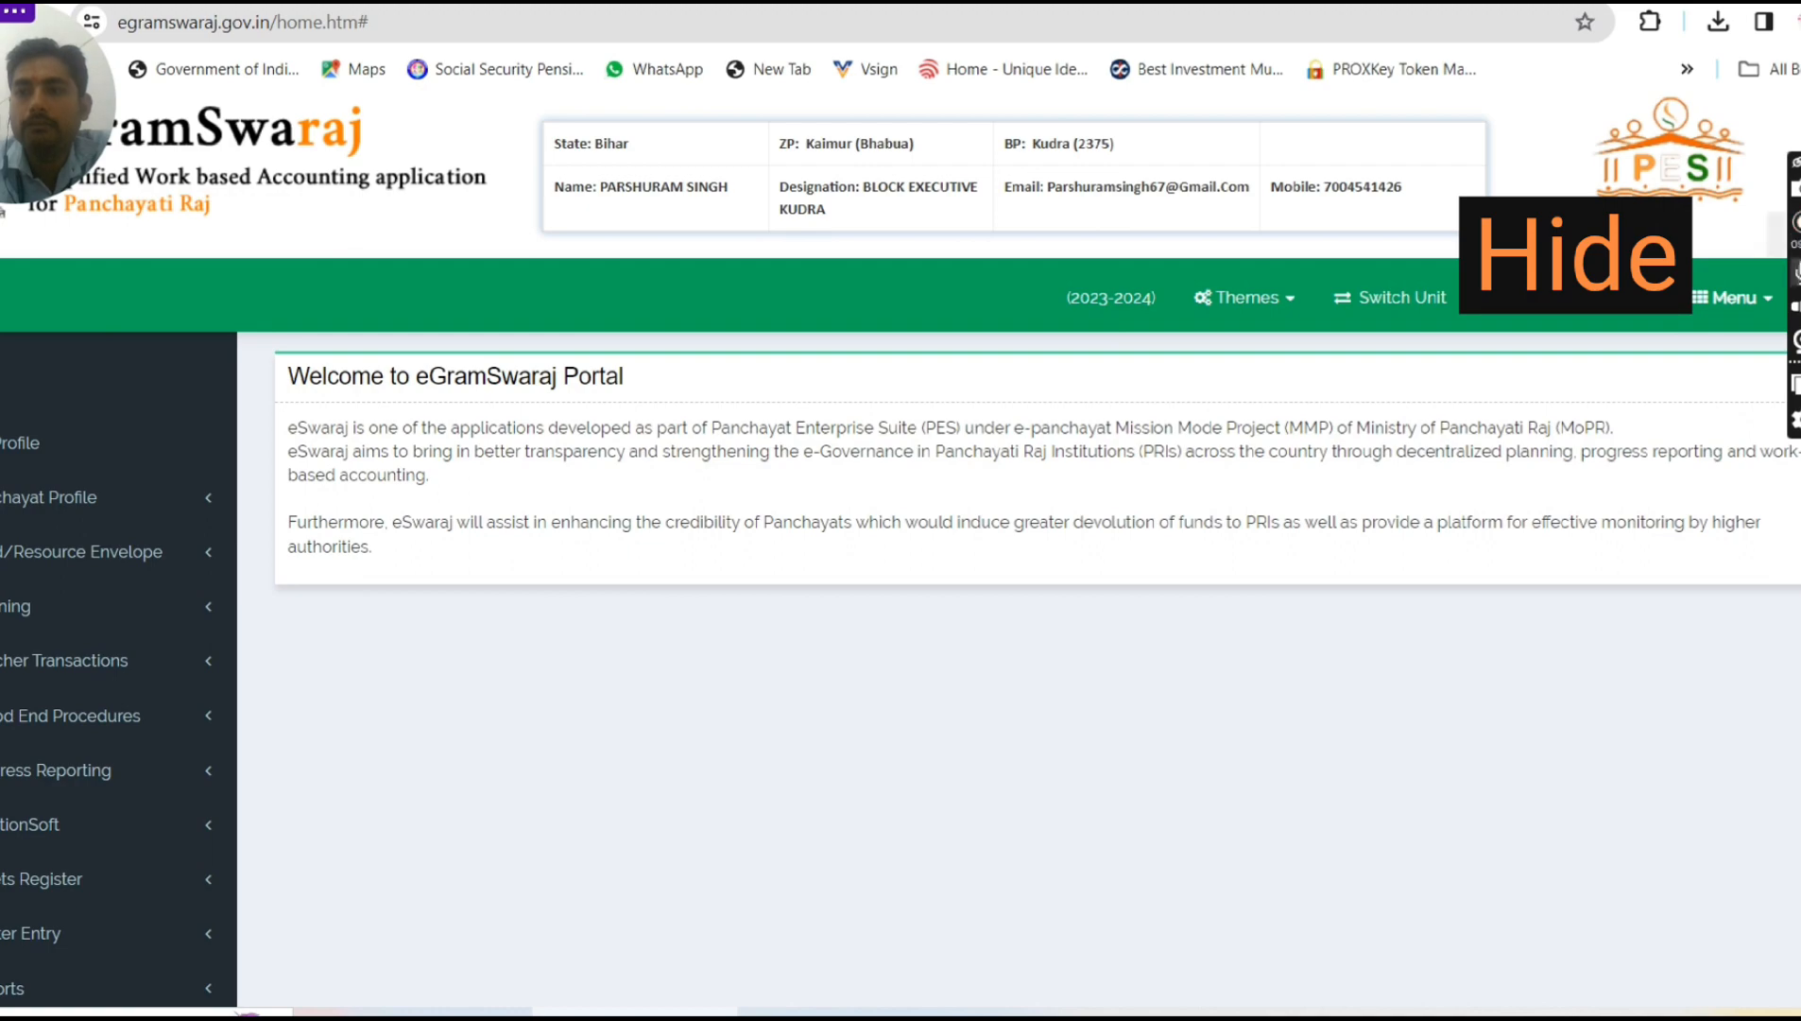